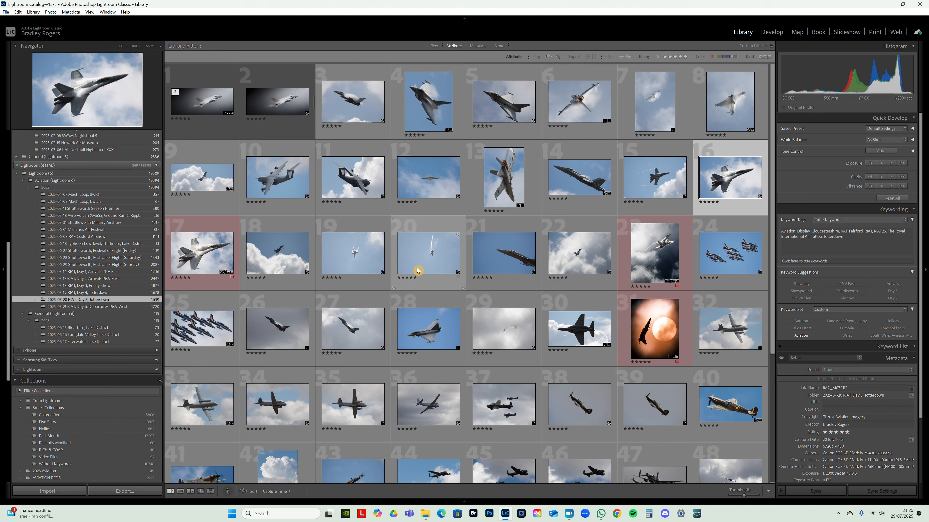
# - Look through the starred photos in the RIAT Day 5 folder, turn off the library filter and browse the whole shoot
pyautogui.scroll(-2, 472, 256)
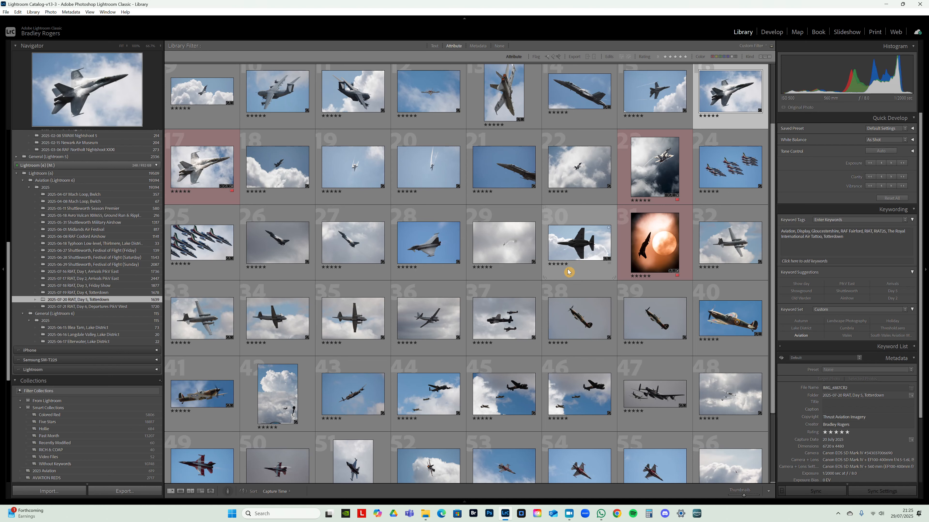
pyautogui.scroll(2, 409, 243)
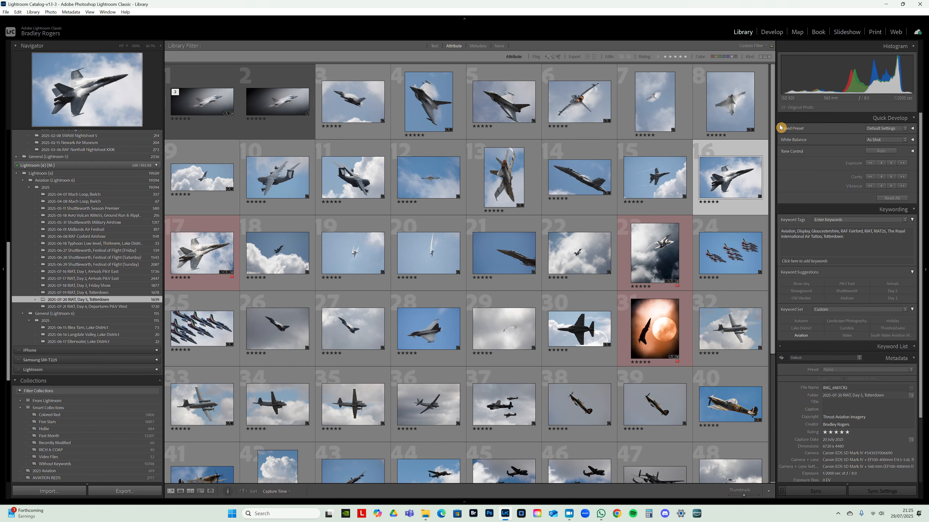
pyautogui.scroll(-3, 445, 187)
pyautogui.click(499, 45)
pyautogui.scroll(-20, 519, 234)
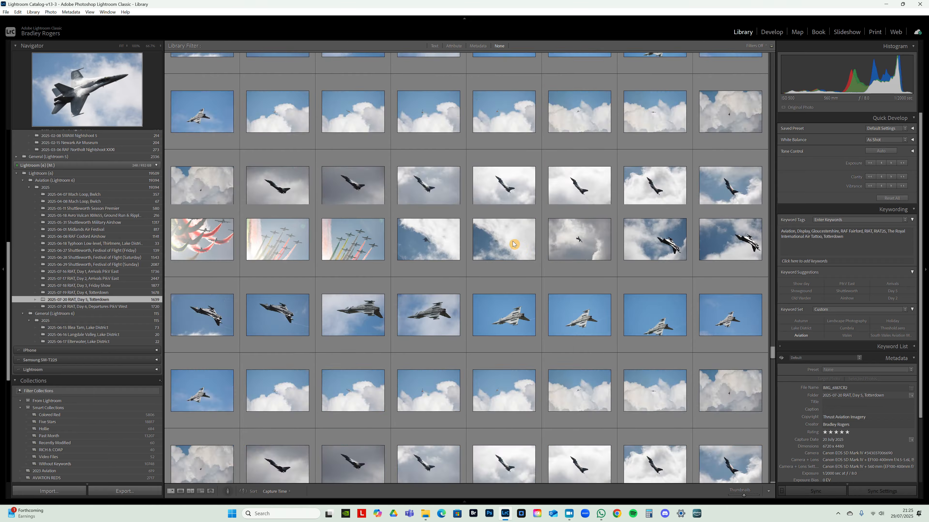
pyautogui.scroll(-3, 517, 234)
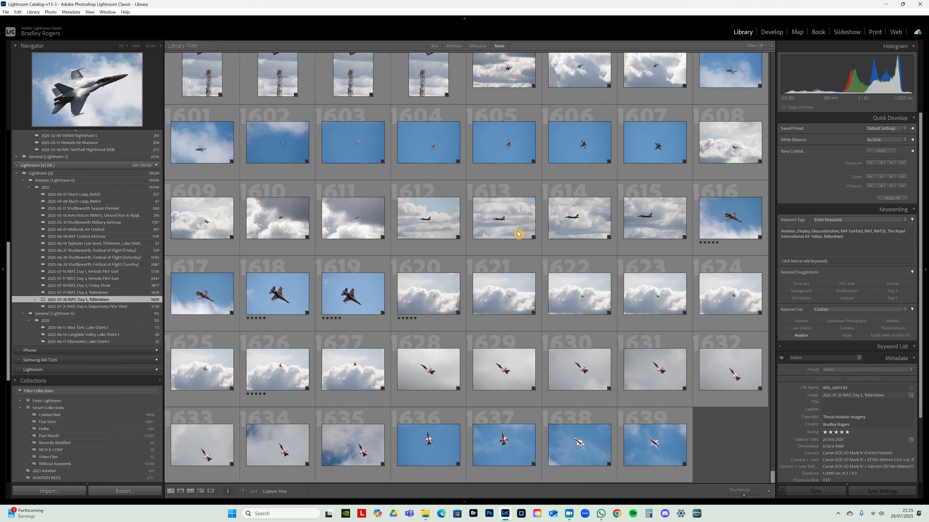
pyautogui.scroll(20, 547, 338)
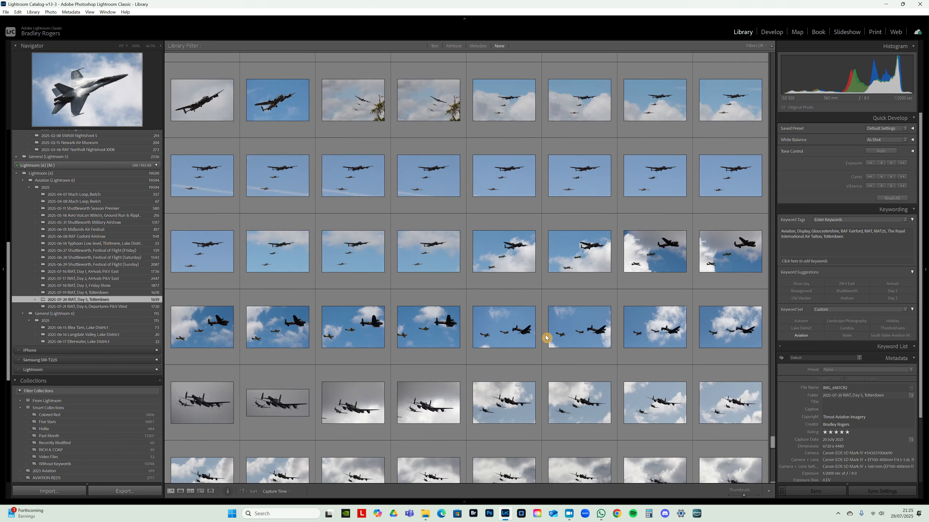
pyautogui.scroll(-5, 502, 270)
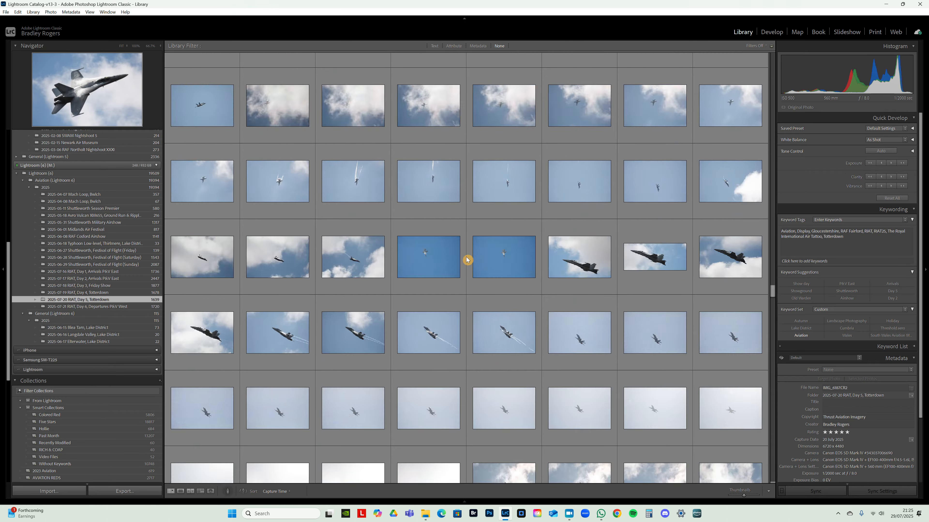
pyautogui.scroll(-10, 521, 256)
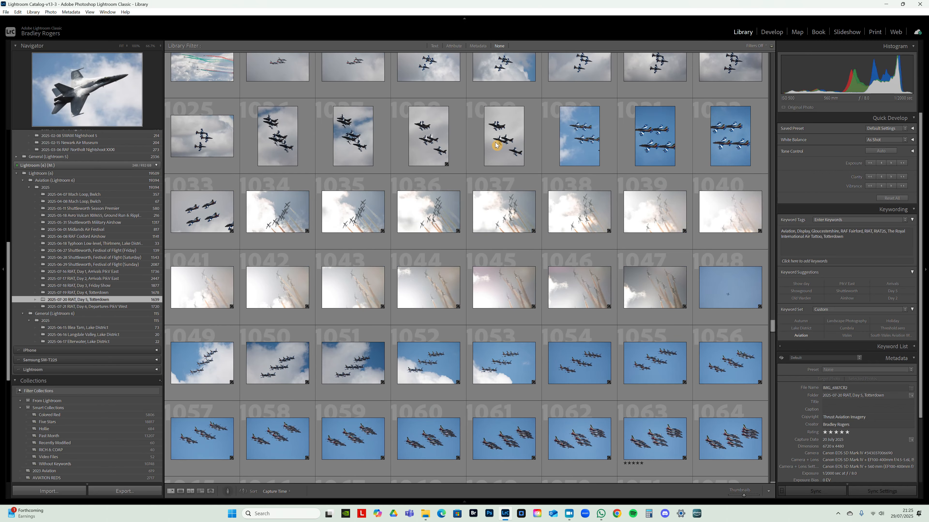
pyautogui.scroll(-10, 503, 226)
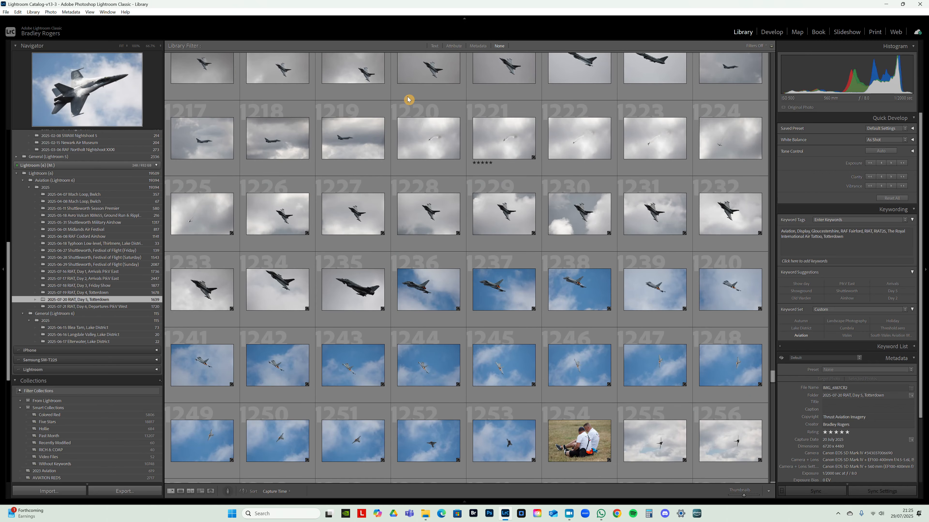
# - Reapply the five-star attribute filter to the RIAT Day 5 folder and look over the rated photos
pyautogui.click(454, 46)
pyautogui.click(681, 57)
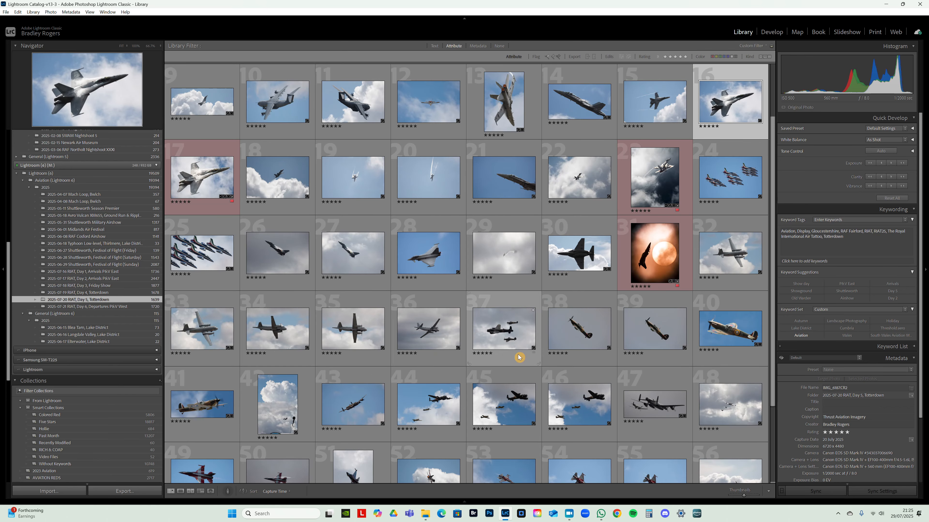
pyautogui.scroll(-1, 654, 239)
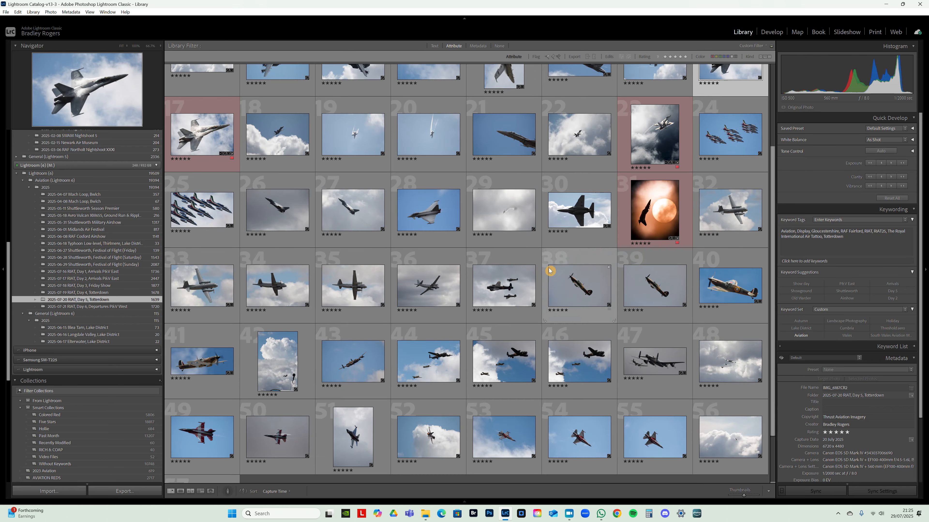
pyautogui.scroll(3, 526, 270)
# - Open the portrait-cropped fighter jet photo against blue sky in Develop, inspect its crop, and return to the library grid
pyautogui.press('e')
pyautogui.press('Left')
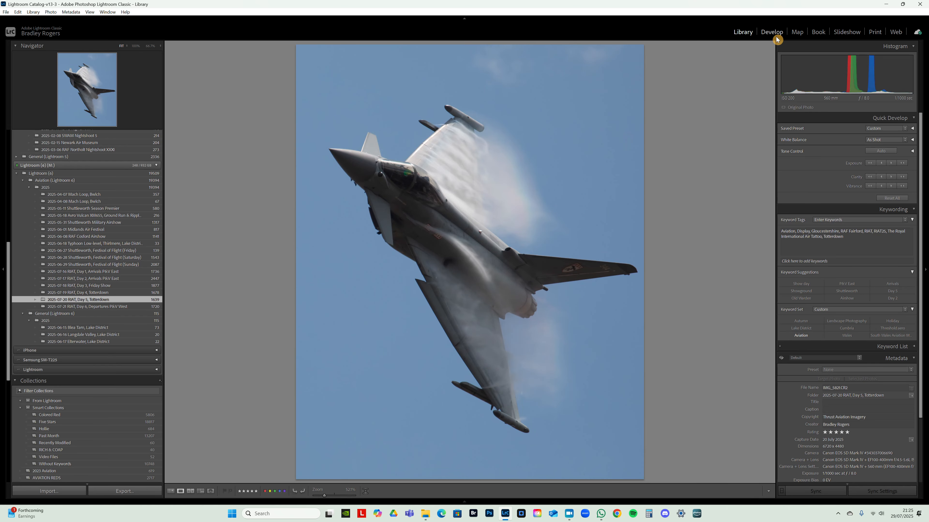
pyautogui.click(771, 32)
pyautogui.click(797, 120)
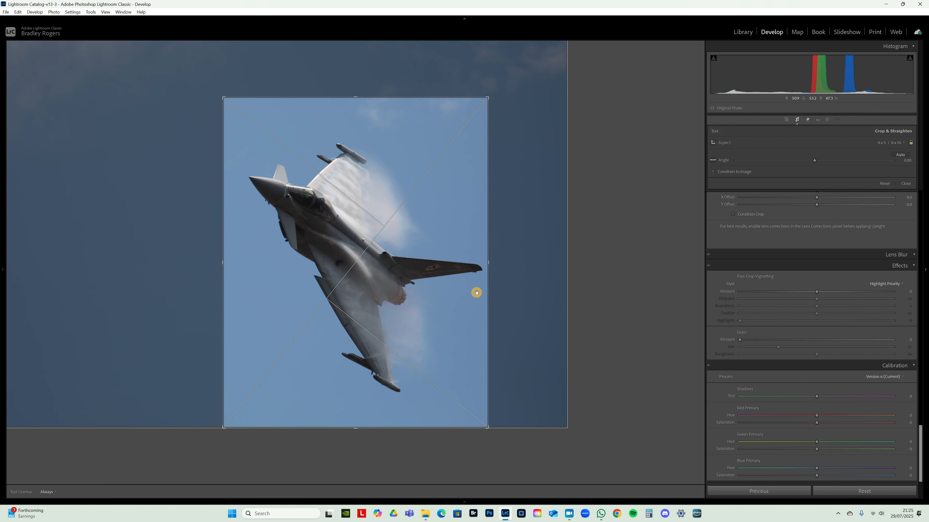
pyautogui.click(797, 120)
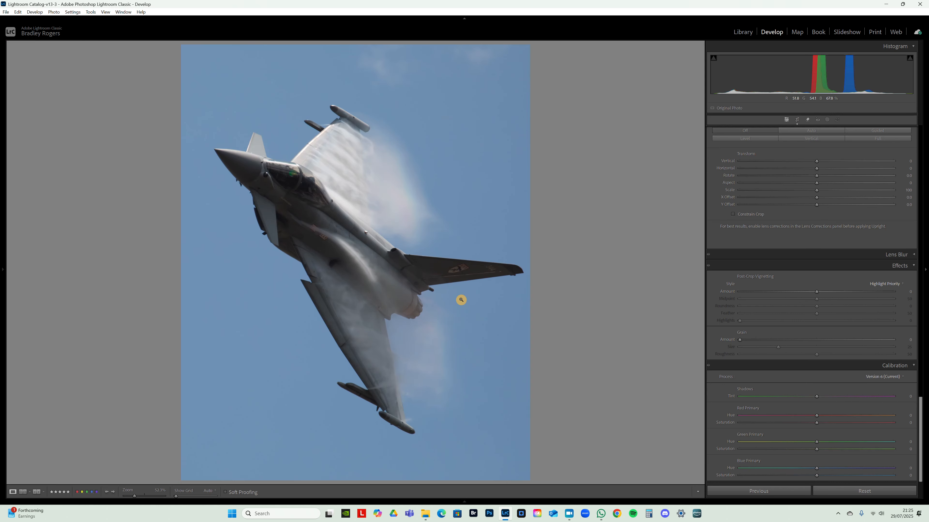
pyautogui.press('g')
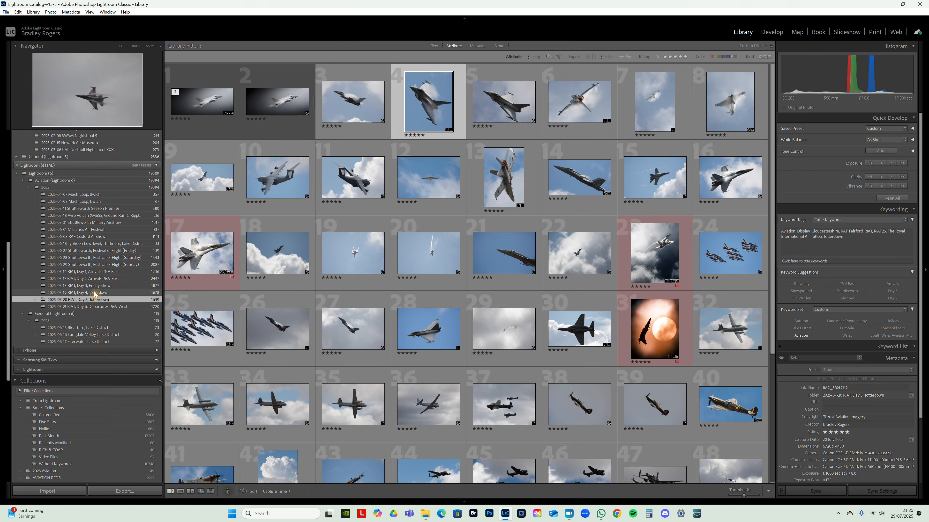
# - Switch to the 2025-07-19 RIAT Day 4 folder, turn off the library filter and browse all its photos
pyautogui.click(91, 293)
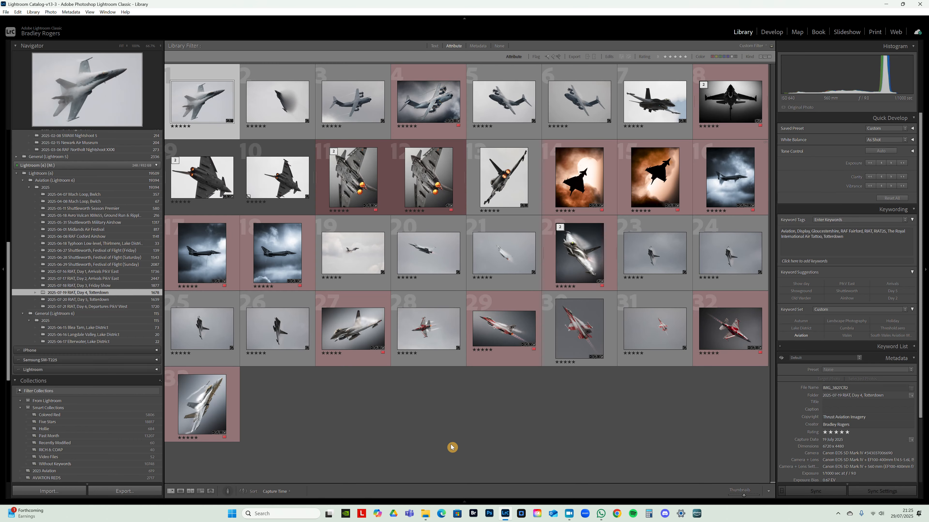
pyautogui.click(500, 46)
pyautogui.scroll(-15, 590, 207)
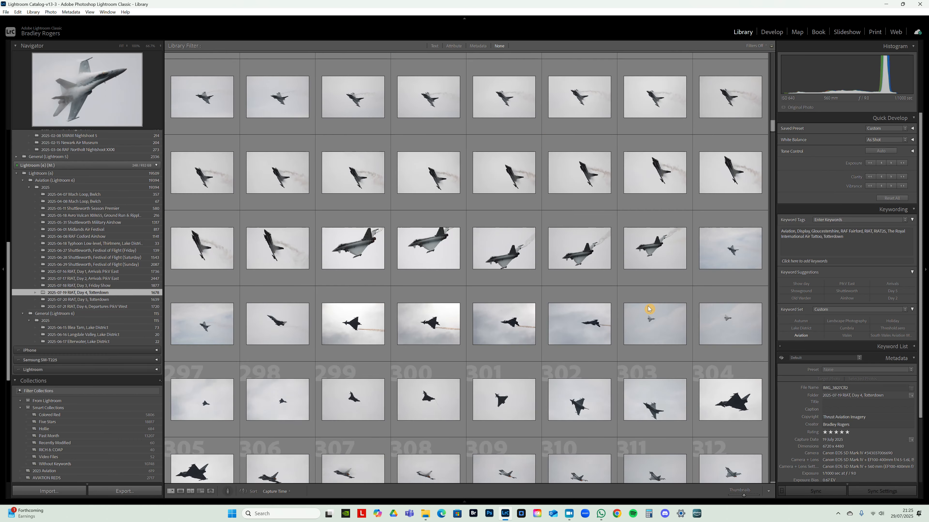
pyautogui.scroll(-15, 648, 308)
pyautogui.scroll(-15, 512, 307)
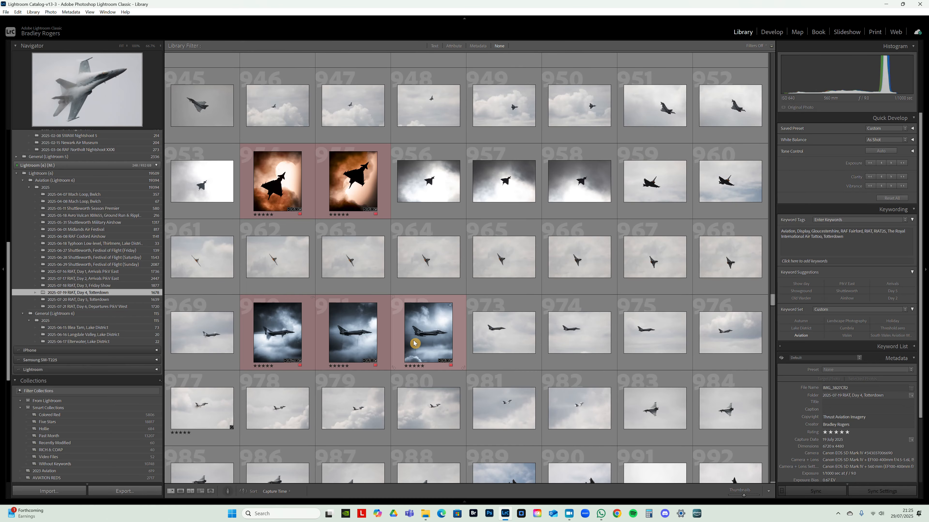
pyautogui.scroll(-15, 414, 342)
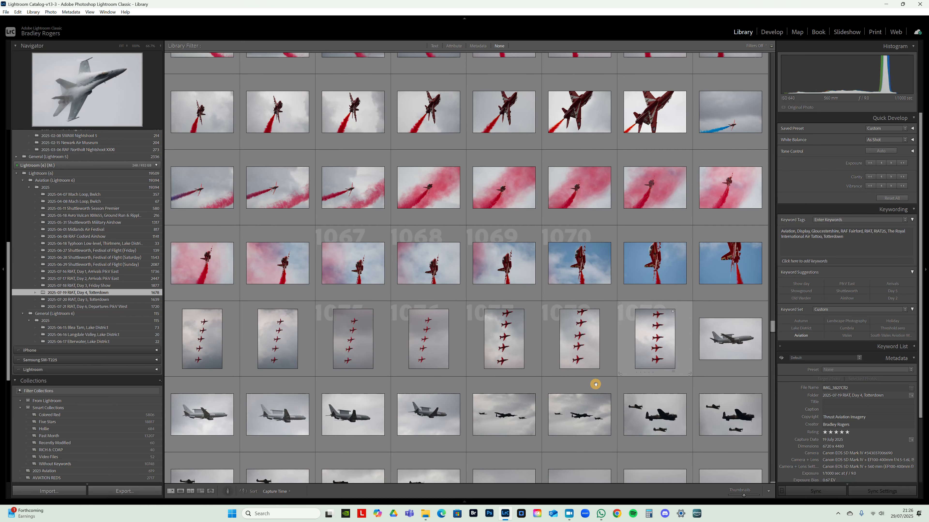
pyautogui.scroll(-20, 595, 384)
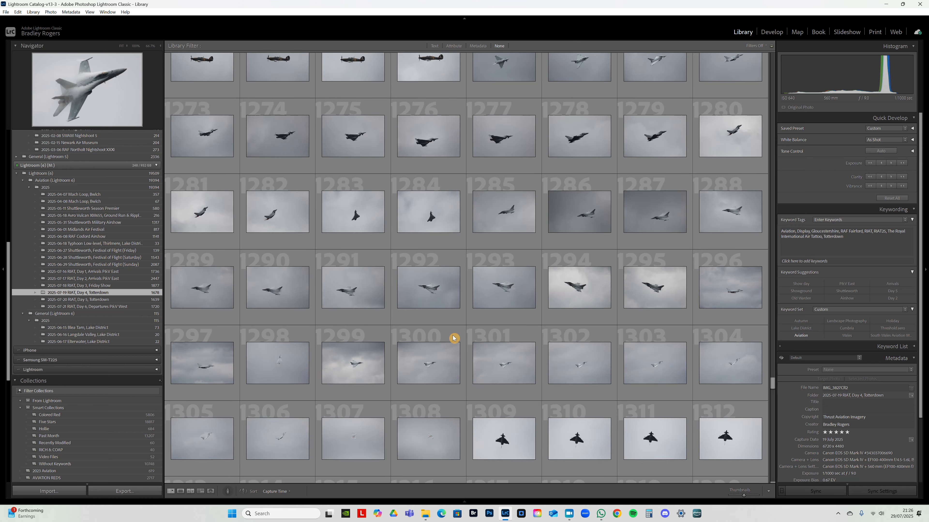
pyautogui.scroll(-10, 558, 243)
# - Enlarge the five-star photo of the vapour-covered jet with its afterburner lit, and browse the rest of the Day 4 folder
pyautogui.doubleClick(485, 256)
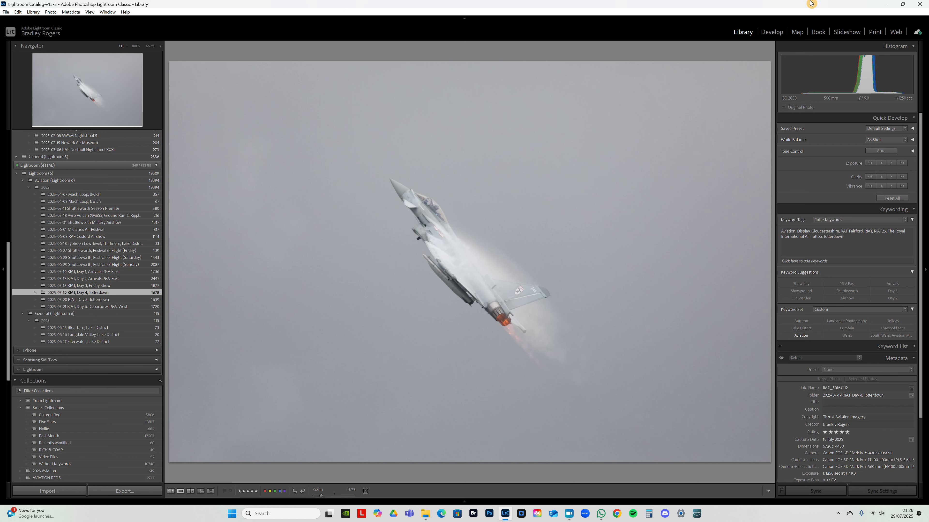
pyautogui.press('g')
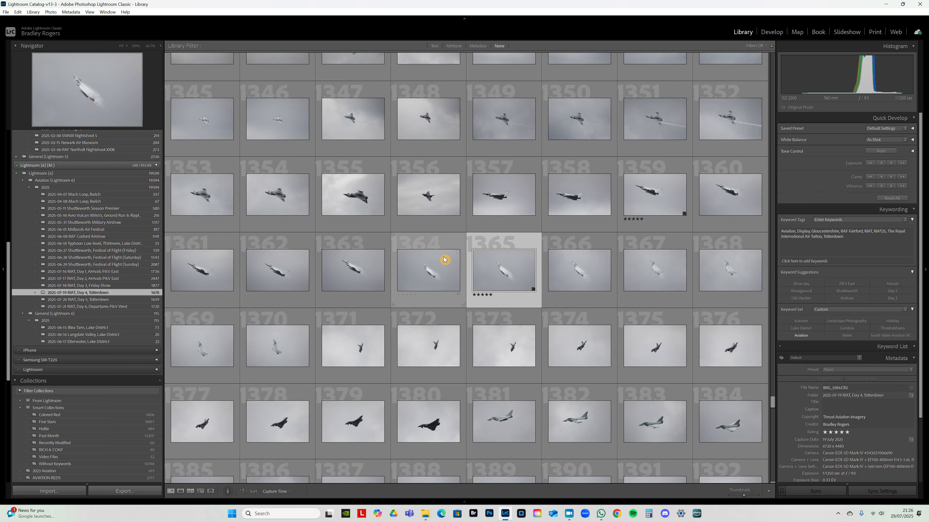
pyautogui.scroll(-10, 575, 297)
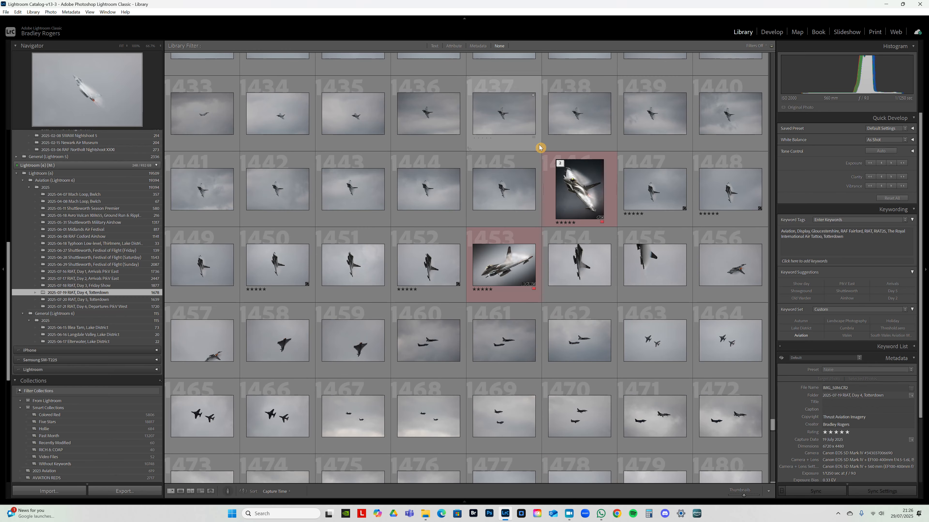
pyautogui.scroll(-5, 472, 397)
pyautogui.scroll(-18, 470, 394)
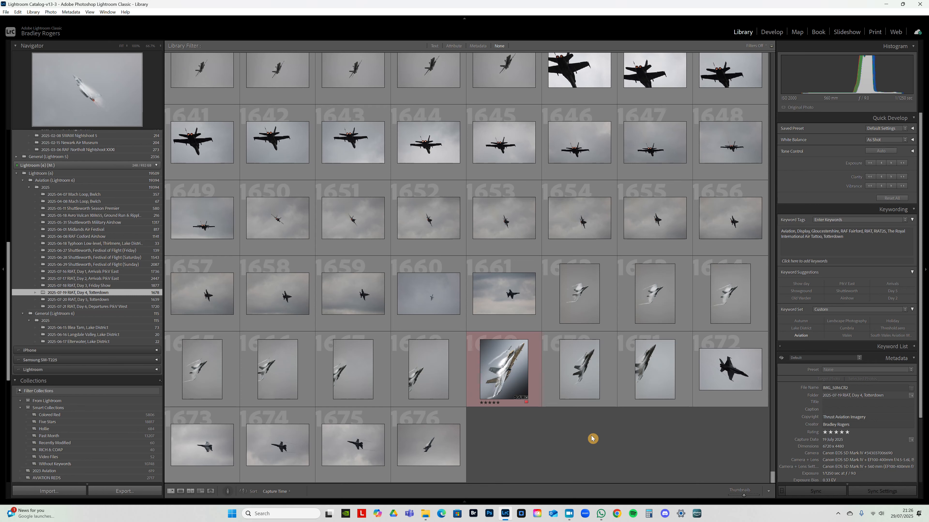
# - Return to the RIAT Day 5 folder with the attribute filter on and open the portrait-cropped fighter jet photo in Develop
pyautogui.click(77, 299)
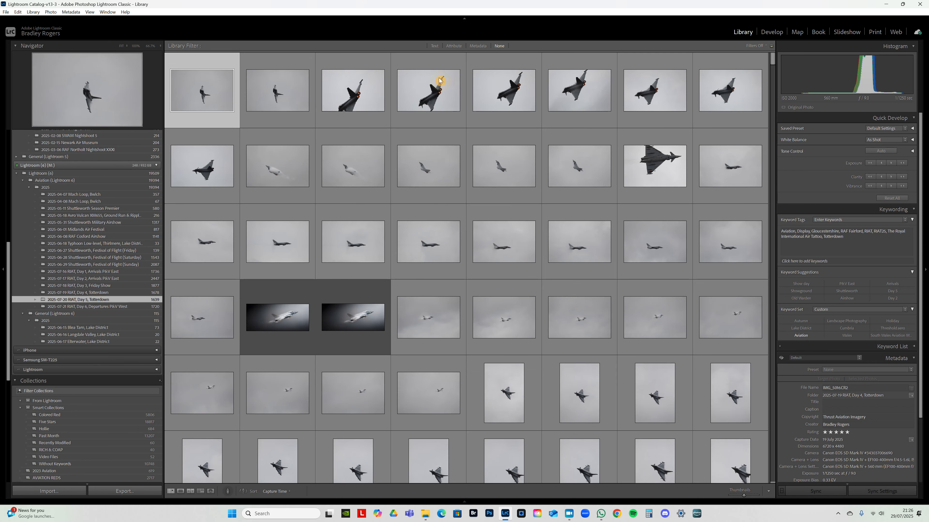
pyautogui.click(453, 45)
pyautogui.doubleClick(408, 135)
pyautogui.click(781, 31)
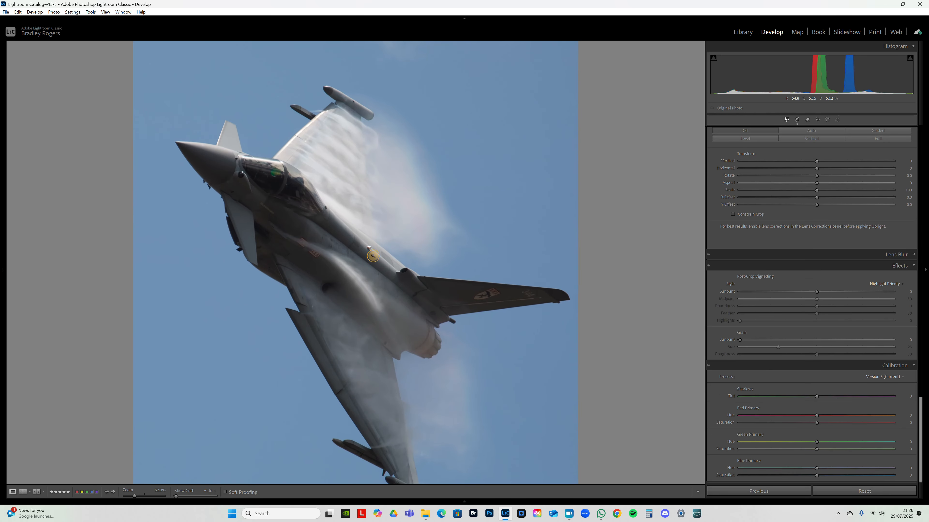
pyautogui.click(743, 32)
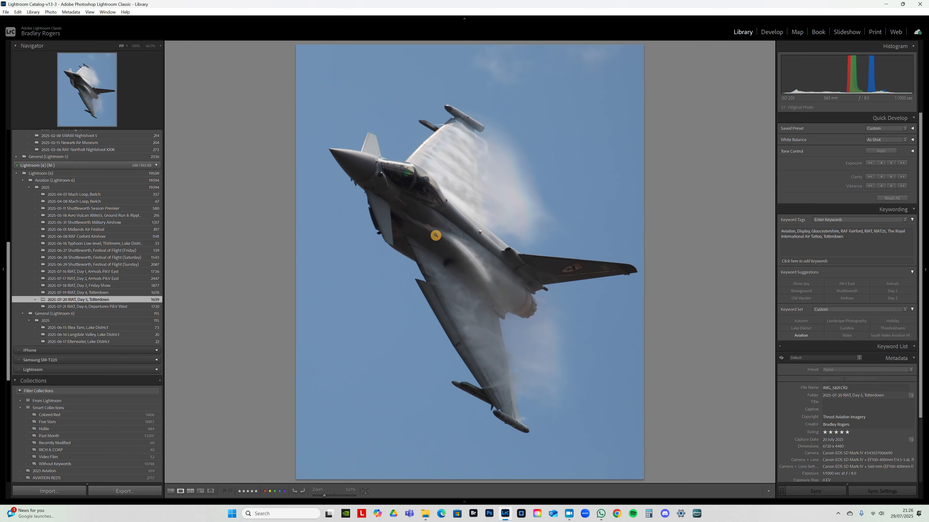
pyautogui.doubleClick(435, 234)
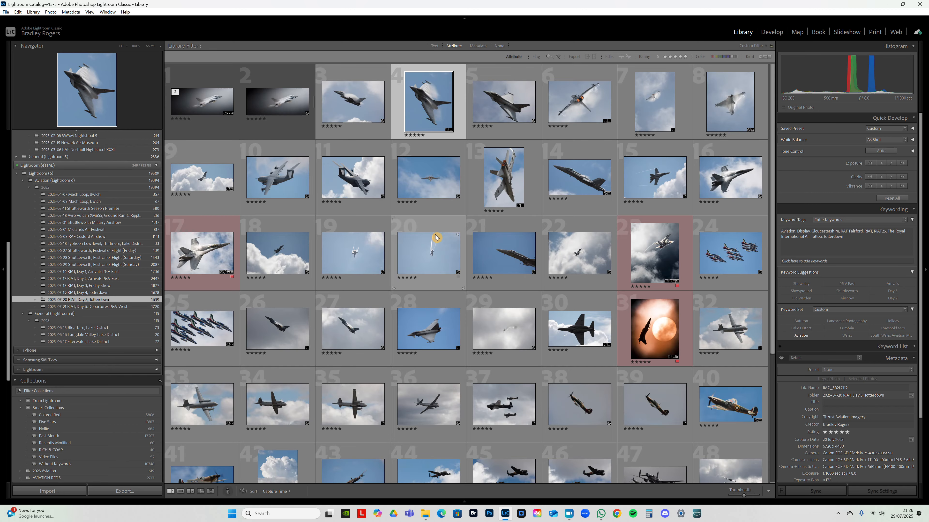
pyautogui.doubleClick(444, 109)
pyautogui.click(772, 32)
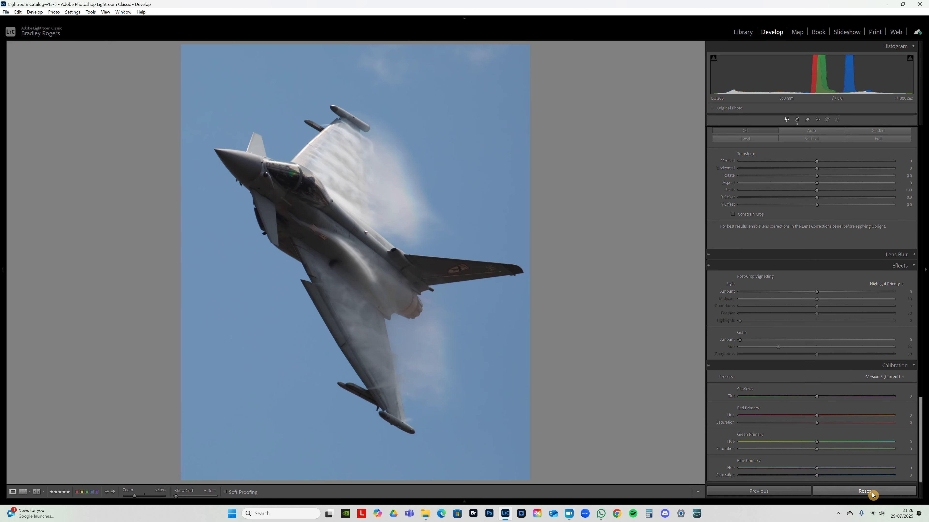
# - Reset all Develop adjustments and the crop on the fighter jet photo, and return to the library grid
pyautogui.click(872, 493)
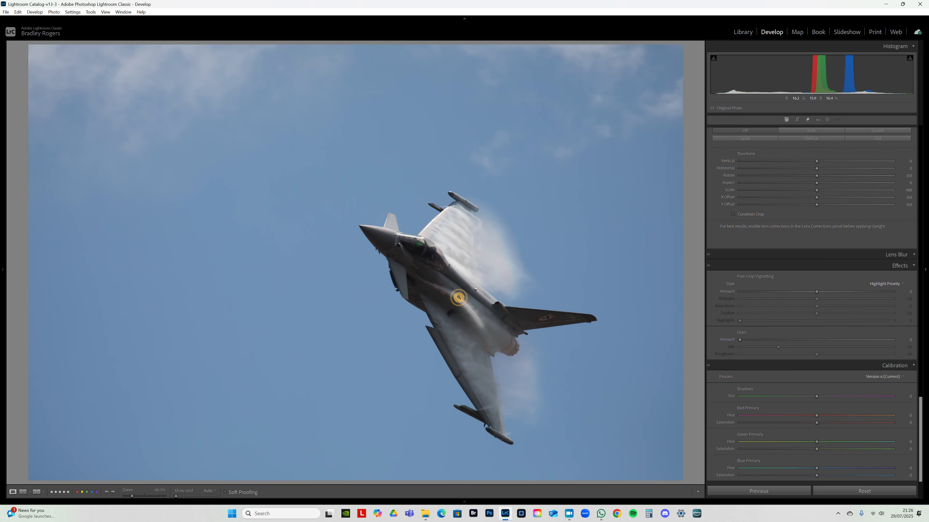
pyautogui.click(739, 32)
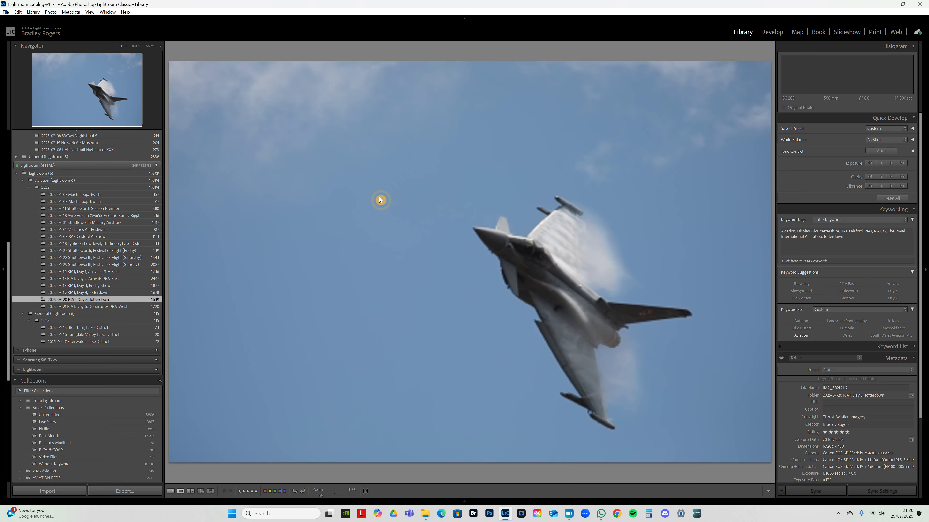
pyautogui.doubleClick(550, 262)
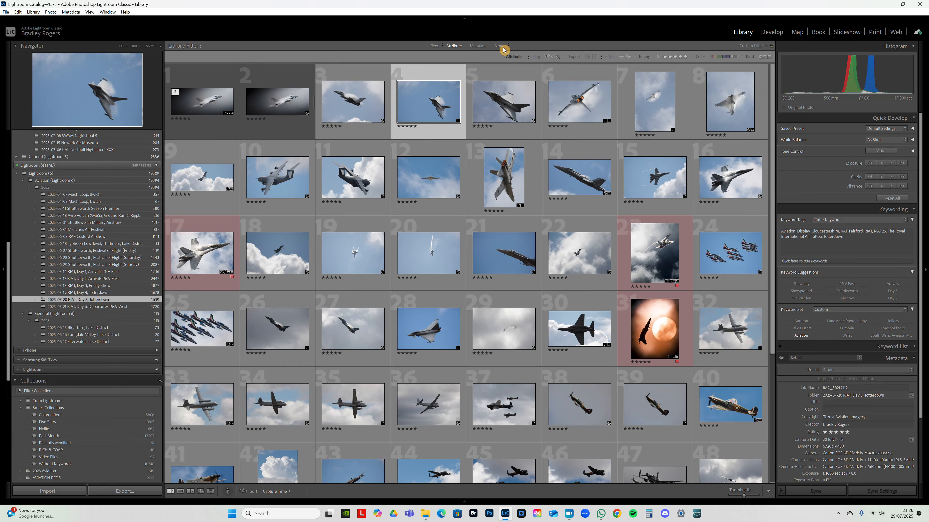
# - Enlarge the third rated photo of the vapour-covered jet, and turn off the library filter to view its neighbouring frames
pyautogui.doubleClick(368, 102)
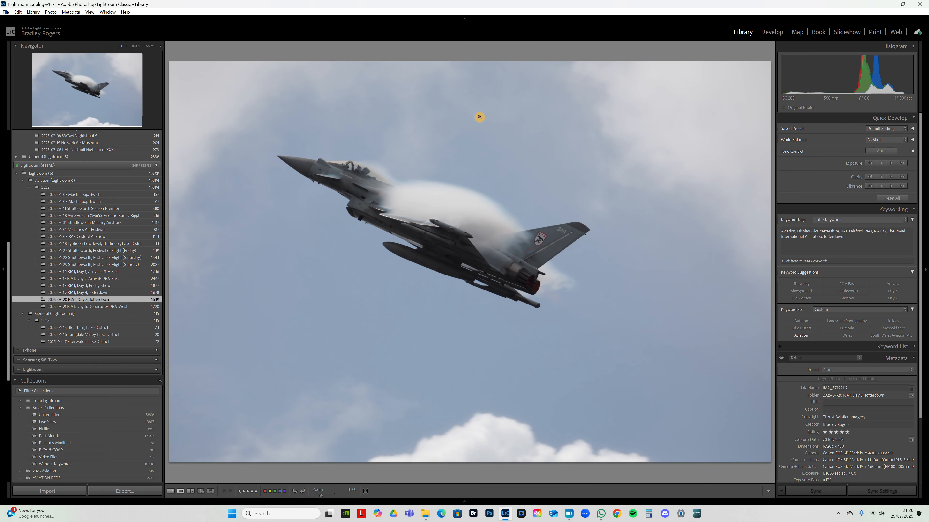
pyautogui.doubleClick(510, 398)
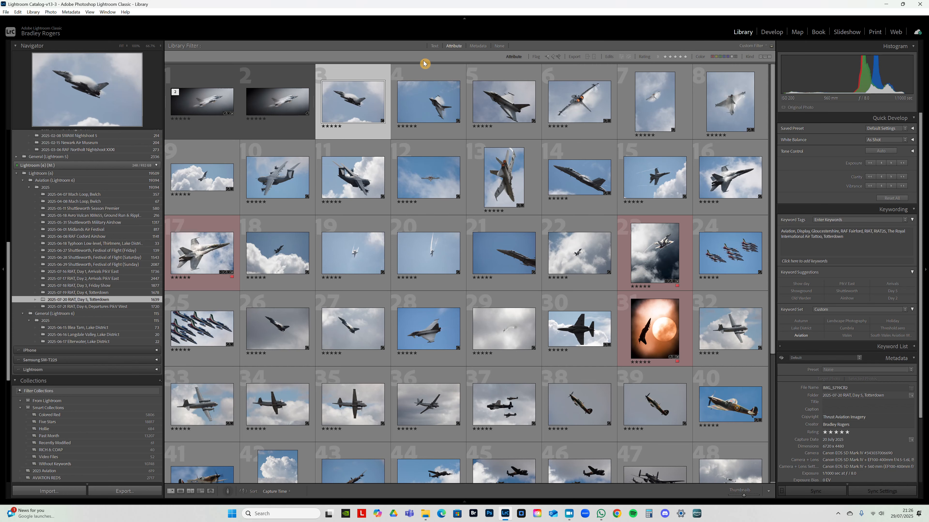
pyautogui.click(499, 46)
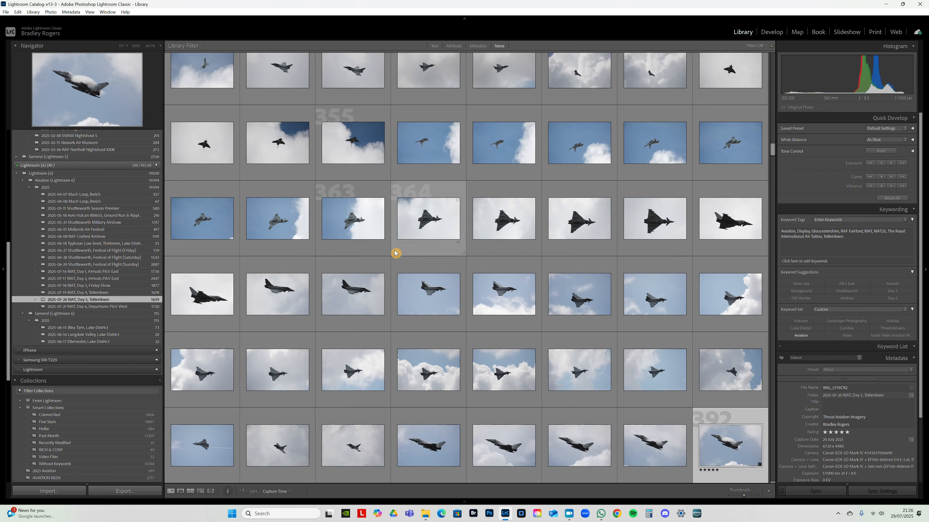
pyautogui.scroll(-2, 668, 354)
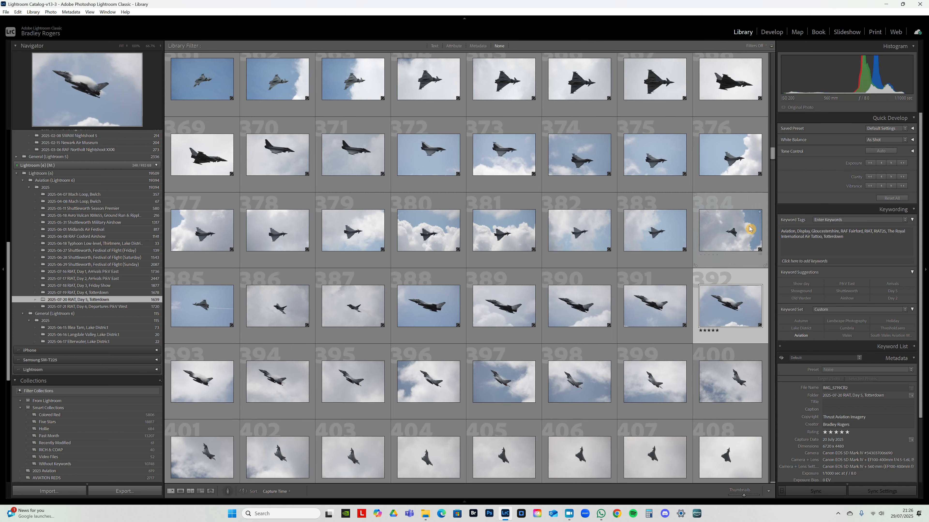
# - Enlarge the five-star photo of the vapour-covered jet, inspect it, and view the next frame
pyautogui.doubleClick(726, 313)
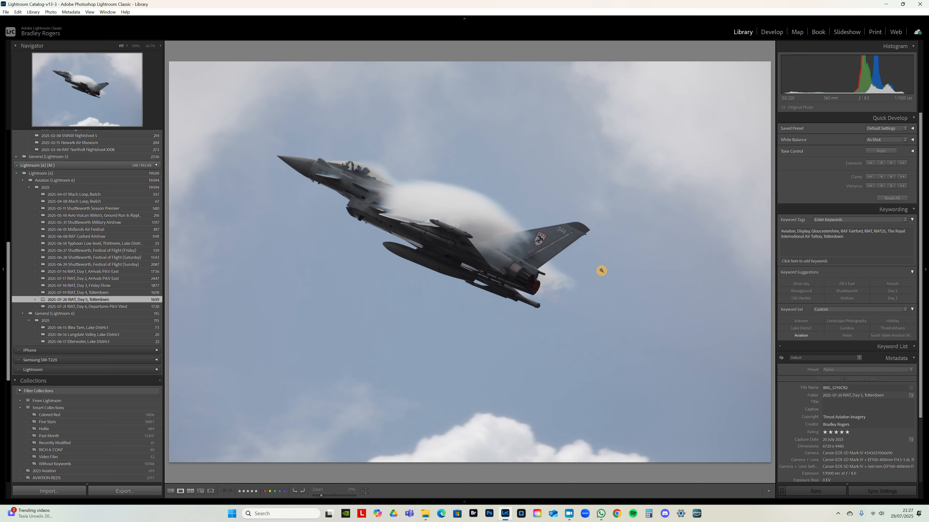
pyautogui.click(378, 229)
pyautogui.click(419, 221)
pyautogui.press('Right')
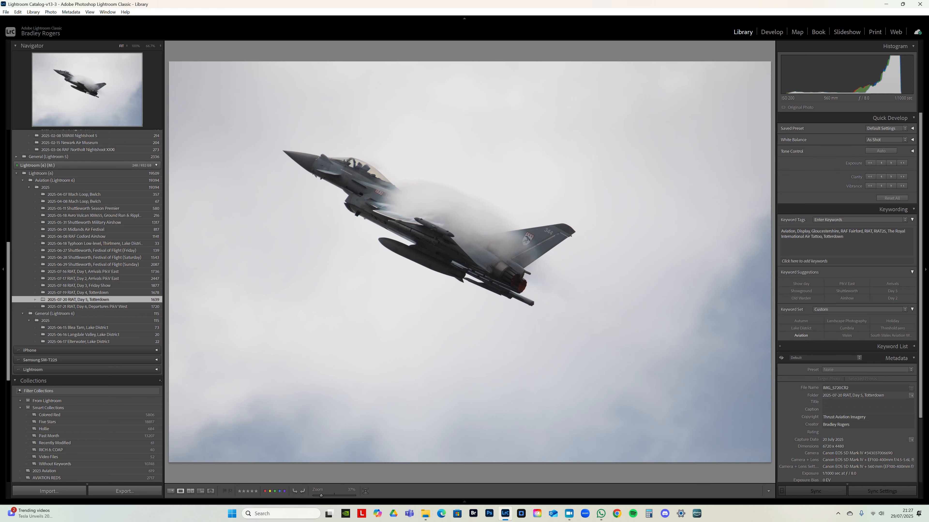
# - Review the following climbing-jet frames and rate frame 396, the one with the jet against broken cloud, five stars
pyautogui.press('Right')
pyautogui.press('Right')
pyautogui.press('Right')
pyautogui.press('Right')
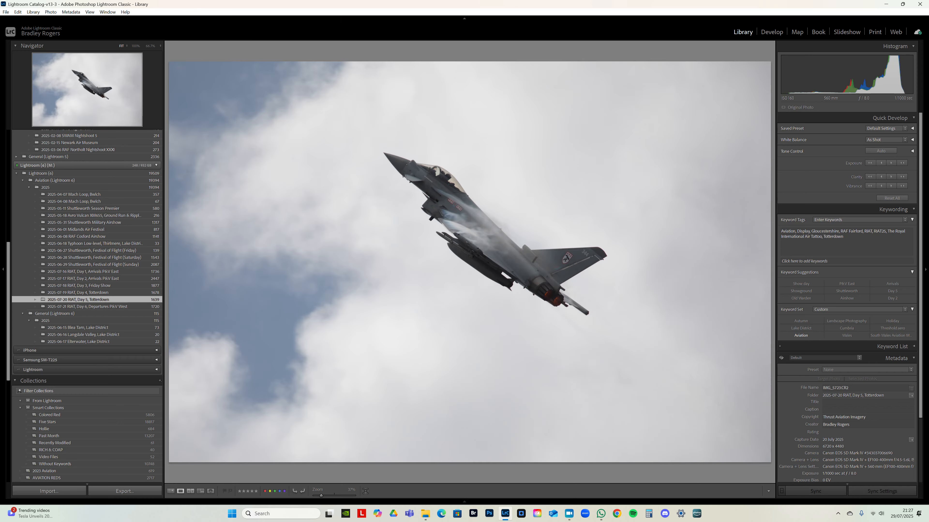
pyautogui.press('Left')
pyautogui.press('5')
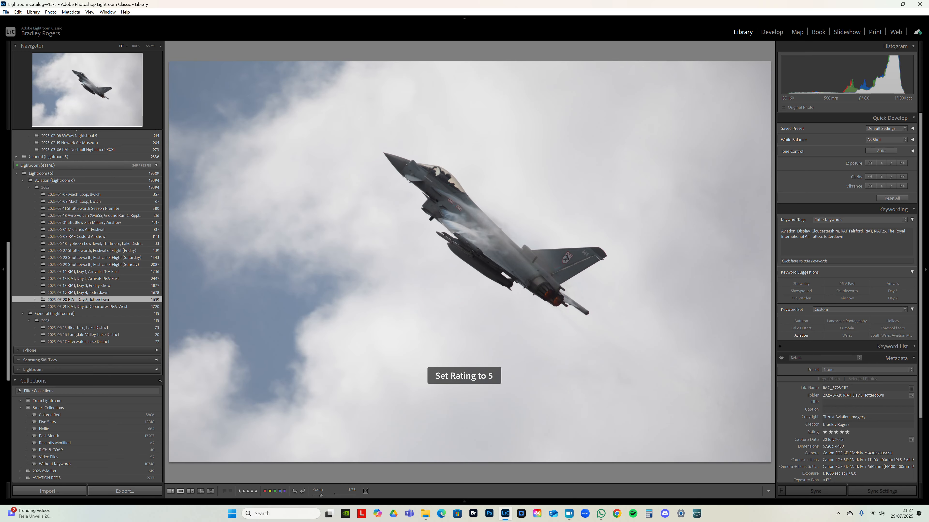
# - Zoom in on the following frames, flag climbing-jet frame 399 as rejected, and return to the grid
pyautogui.press('Right')
pyautogui.press('Right')
pyautogui.press('z')
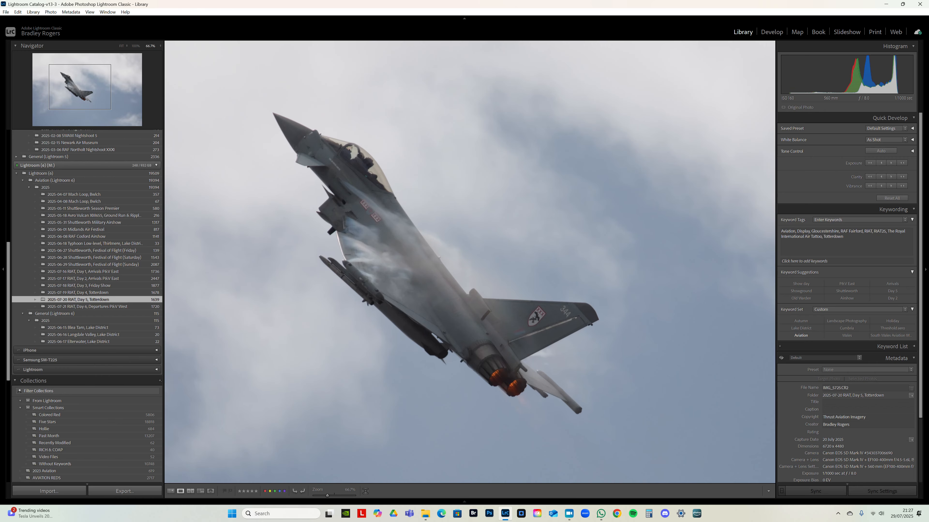
pyautogui.press('Right')
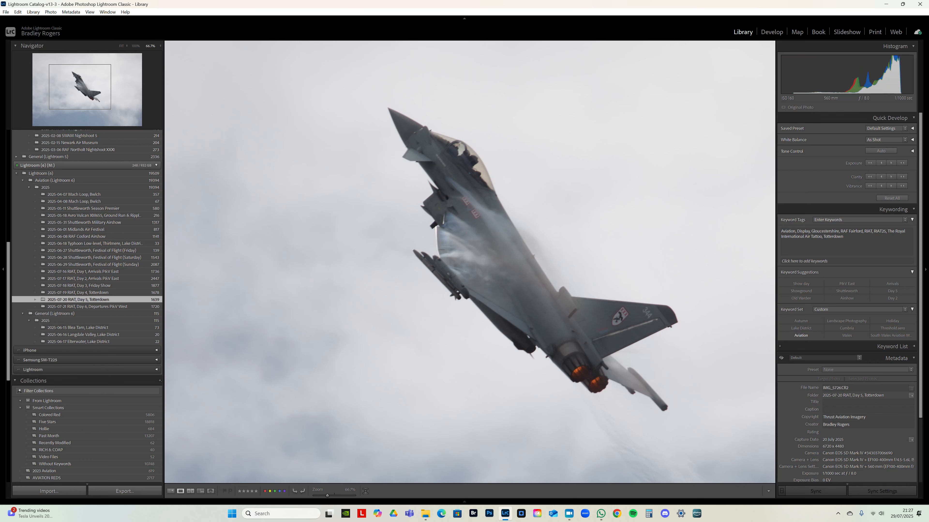
pyautogui.press('x')
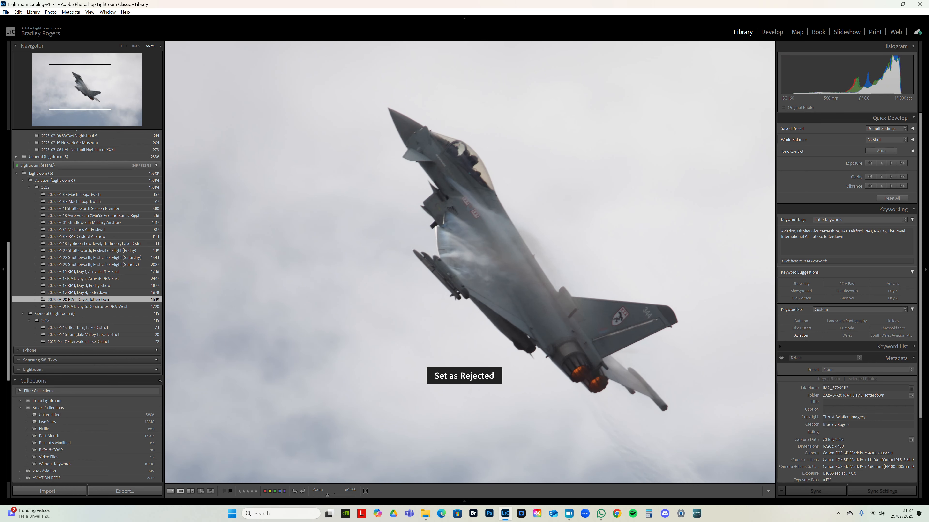
pyautogui.press('g')
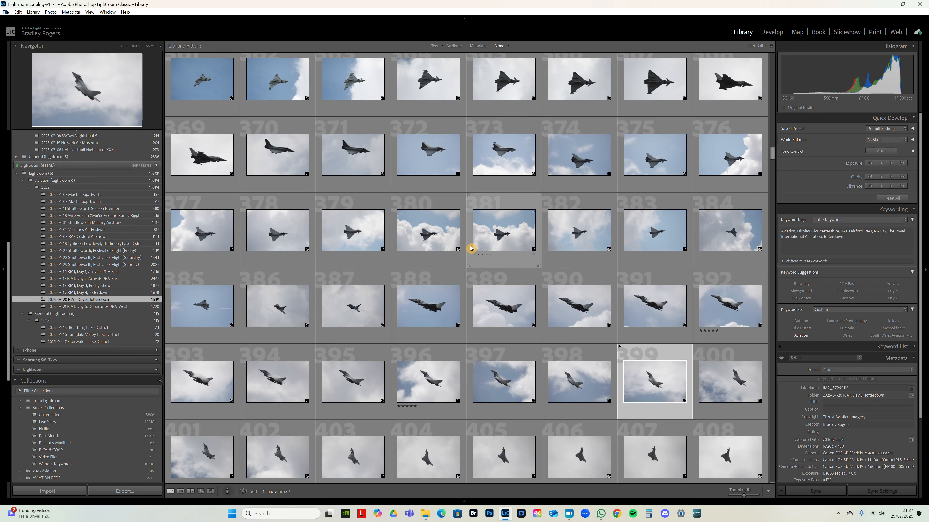
# - Browse further through the Day 5 shoot and enlarge frame 486 of the banking jet against the clouds
pyautogui.scroll(-5, 464, 245)
pyautogui.scroll(-2, 620, 301)
pyautogui.scroll(-5, 620, 301)
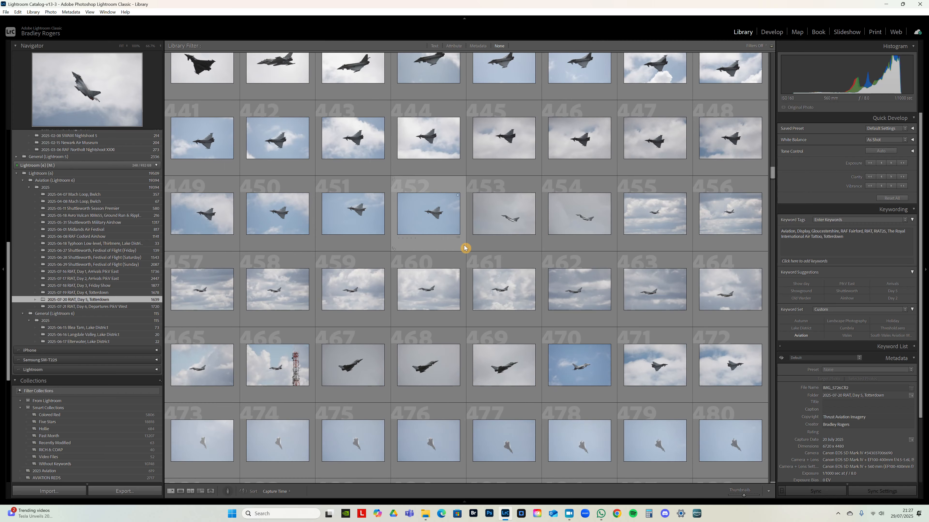
pyautogui.scroll(-3, 657, 272)
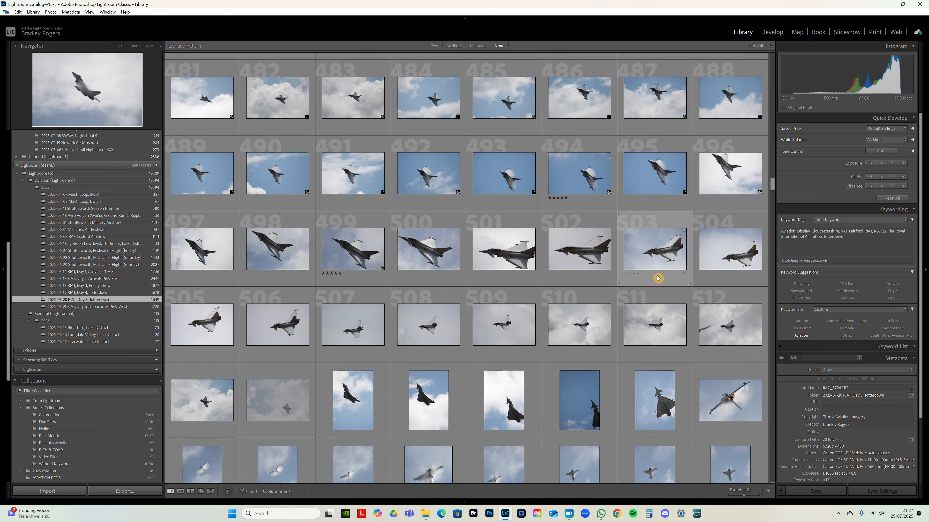
pyautogui.scroll(2, 656, 278)
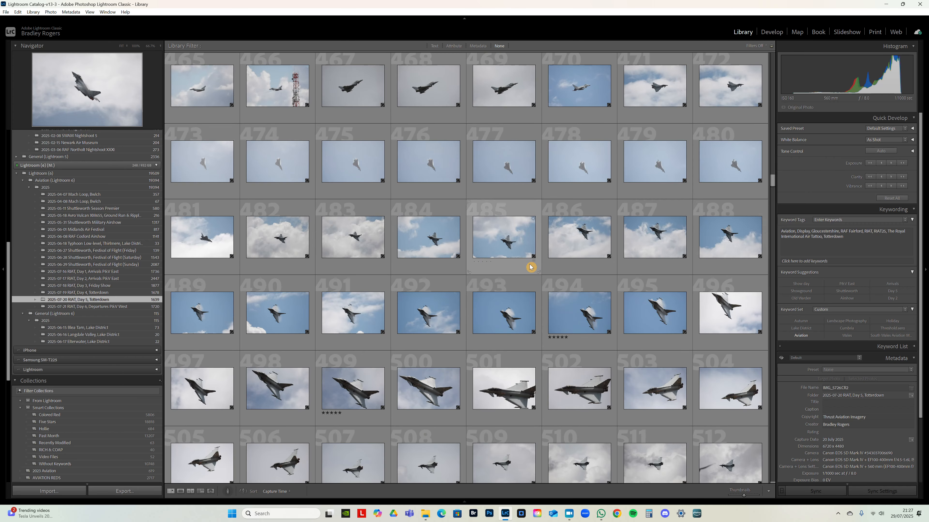
pyautogui.doubleClick(595, 240)
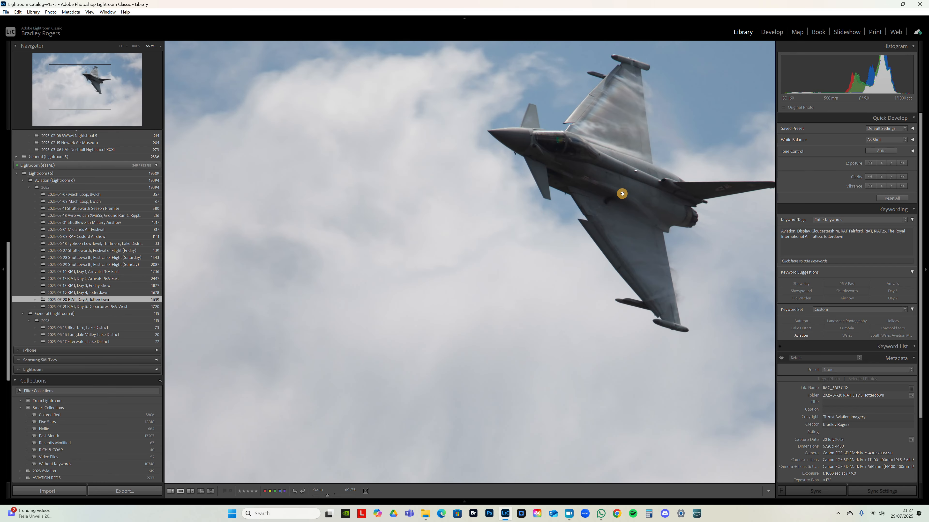
pyautogui.click(587, 215)
pyautogui.click(535, 220)
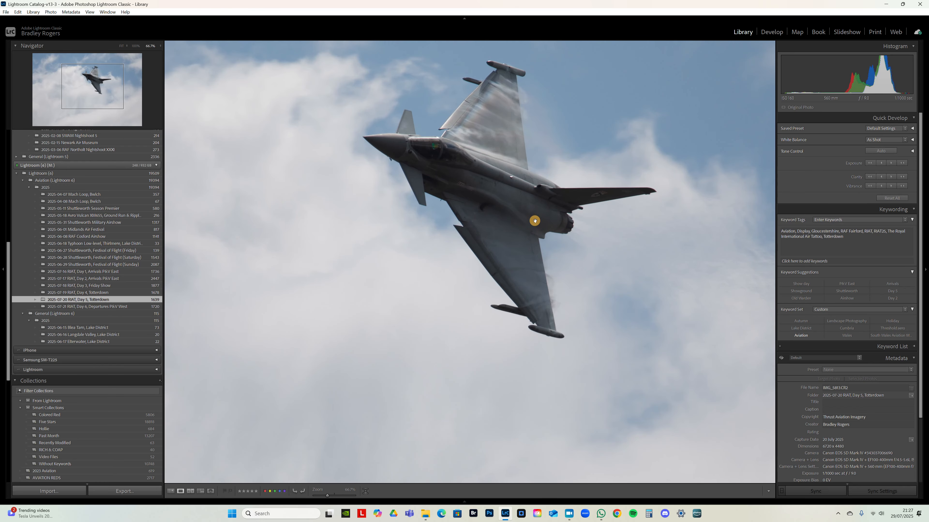
# - View the successive frames of the banking jet at full-frame size, up to the vapour shots against blue sky
pyautogui.press('Right')
pyautogui.click(499, 232)
pyautogui.press('Right')
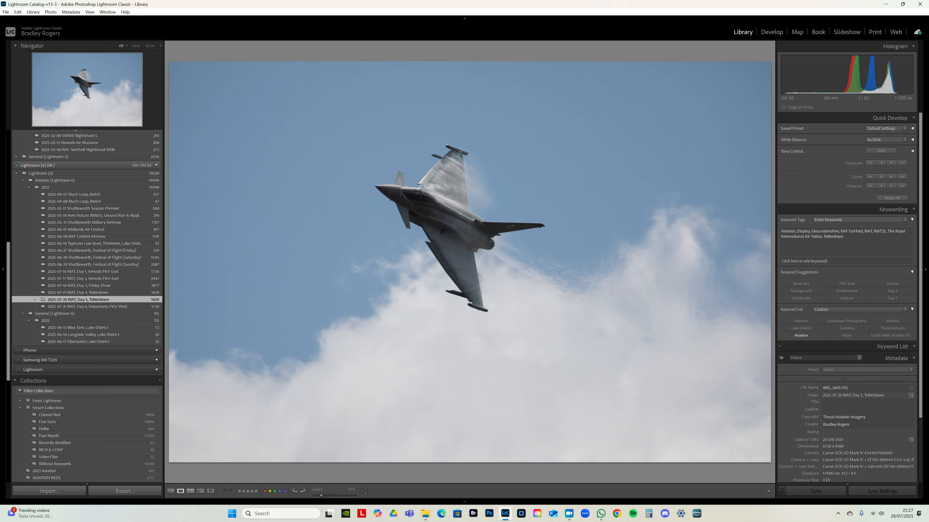
pyautogui.press('Right')
pyautogui.press('Right')
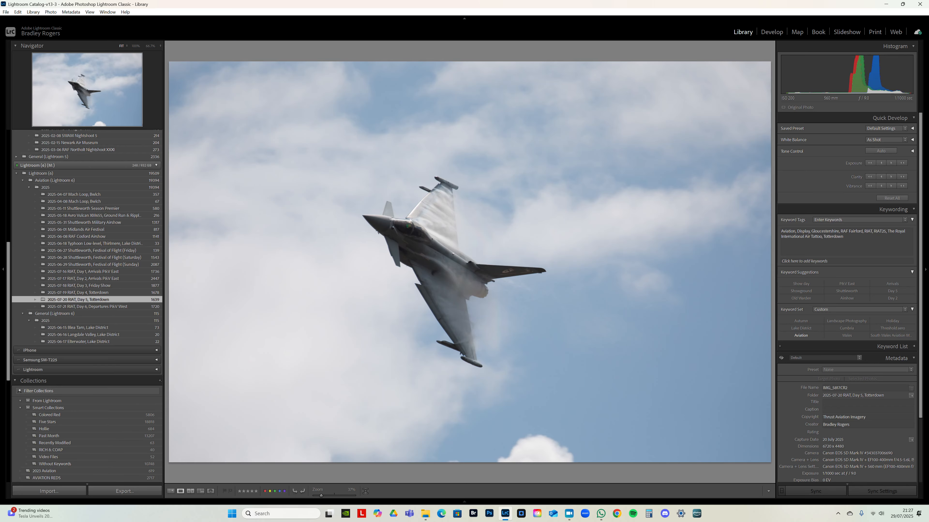
pyautogui.press('Right')
pyautogui.press('Right')
pyautogui.press('Right')
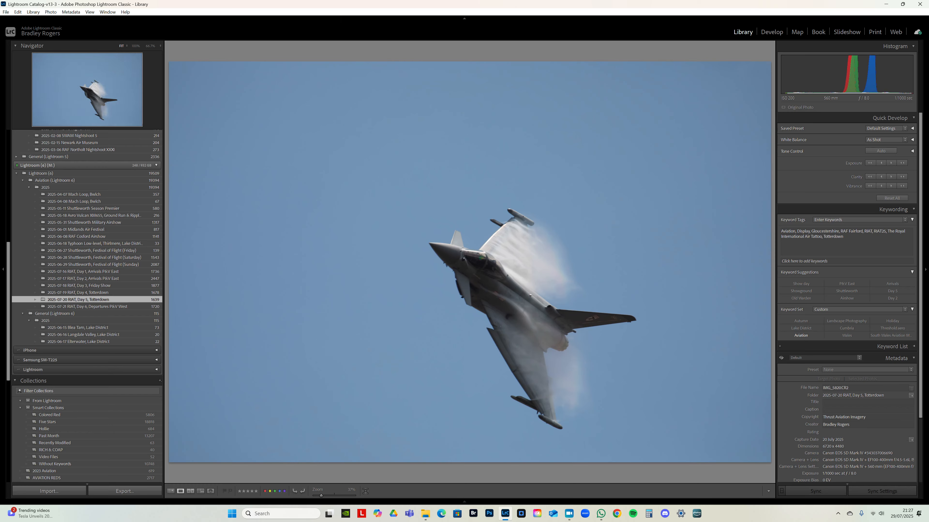
pyautogui.press('Right')
pyautogui.press('Right')
pyautogui.press('Right')
pyautogui.press('Right')
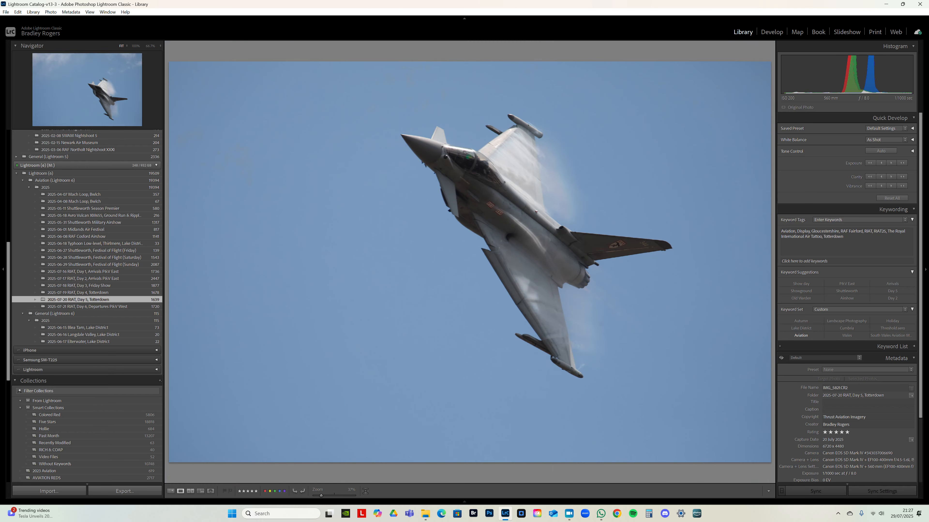
# - Compare the close-up banking-jet frame with the preceding five-star vapour frame at 66.7% zoom, ending on the five-star one
pyautogui.press('Right')
pyautogui.press('Right')
pyautogui.press('Left')
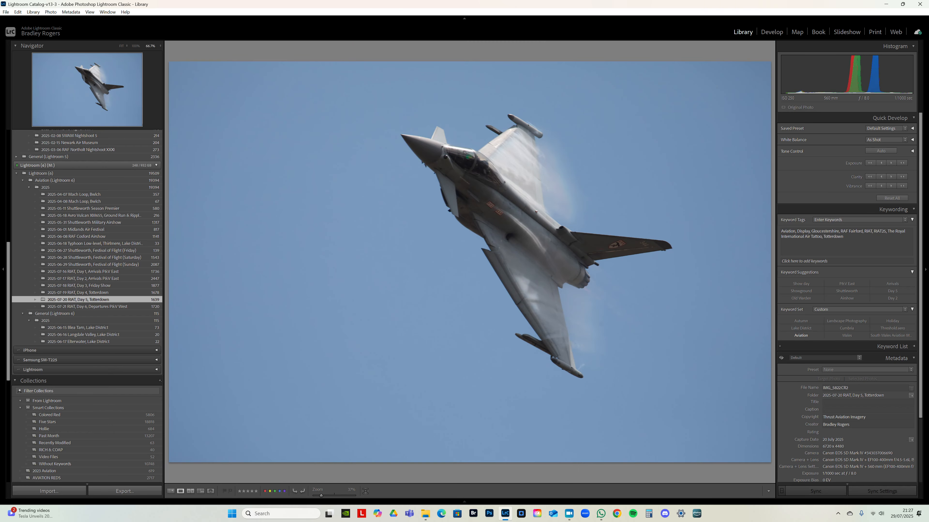
pyautogui.press('z')
pyautogui.moveTo(401, 236); pyautogui.dragTo(410, 264)
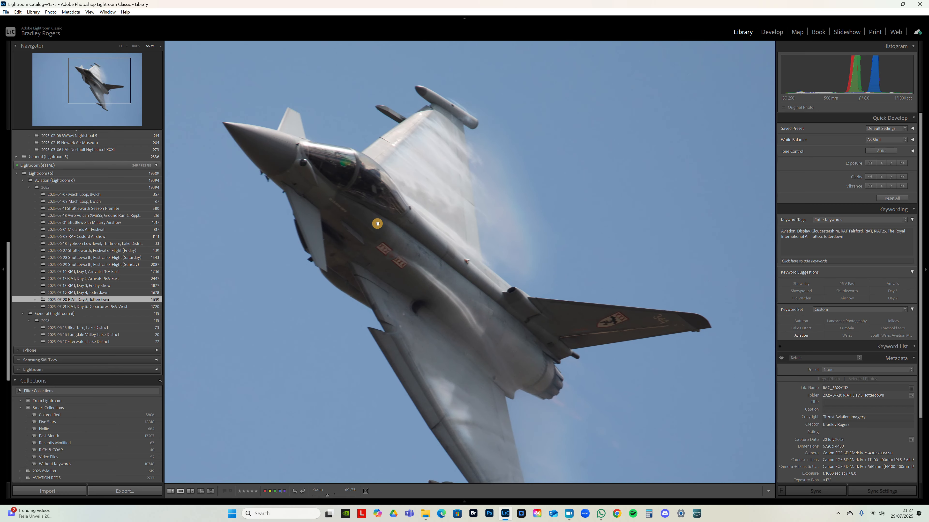
pyautogui.click(415, 253)
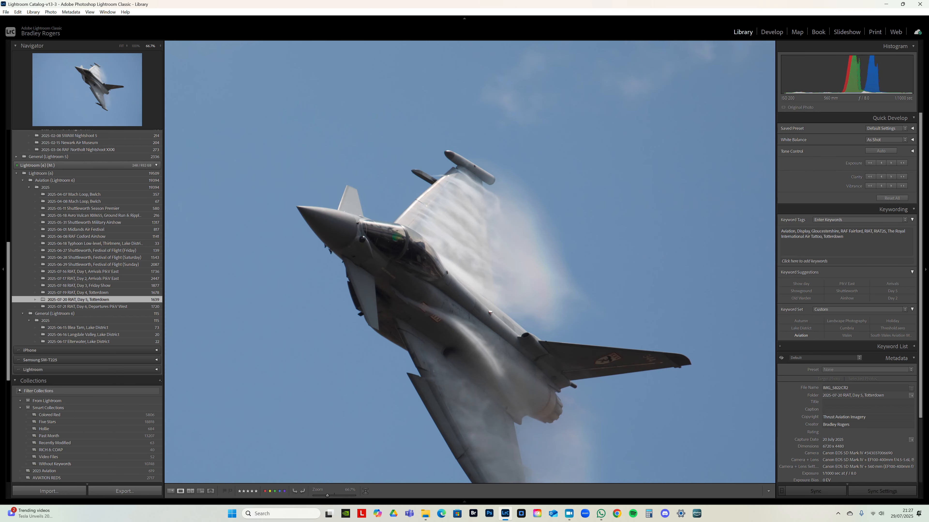
pyautogui.press('Left')
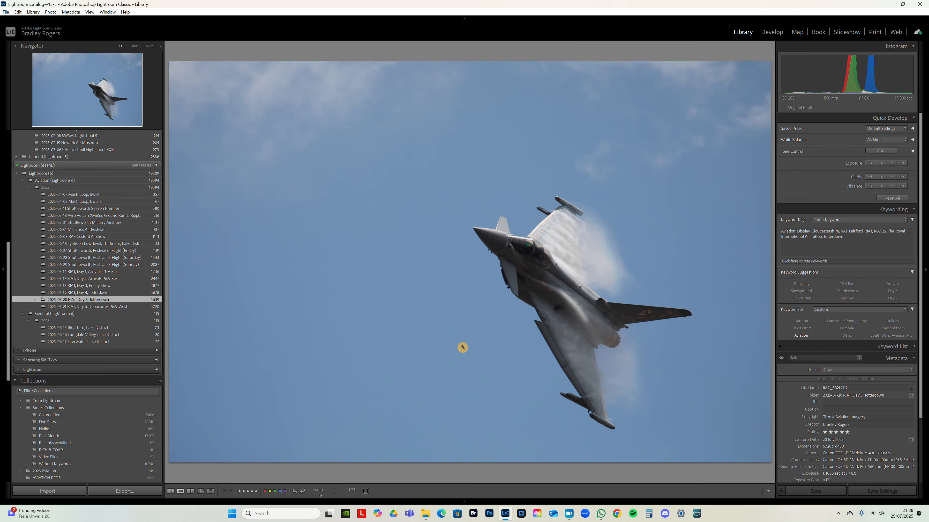
pyautogui.press('5')
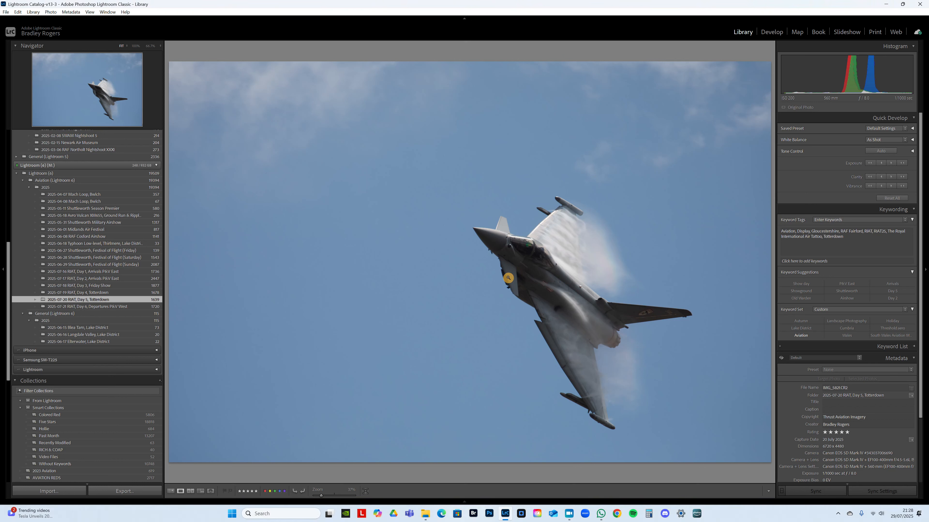
# - Start cropping the five-star vapour photo, switching the crop to portrait orientation and centring it on the jet
pyautogui.press('r')
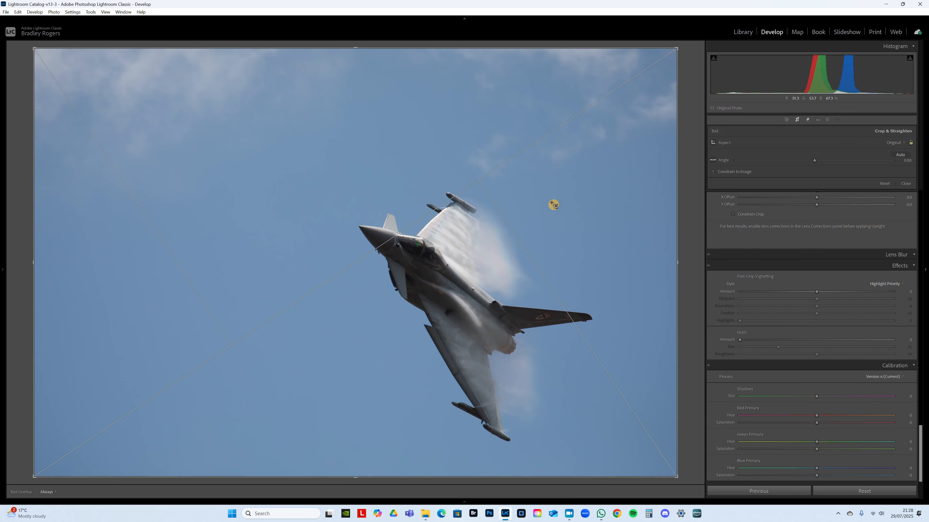
pyautogui.press('x')
pyautogui.press('x')
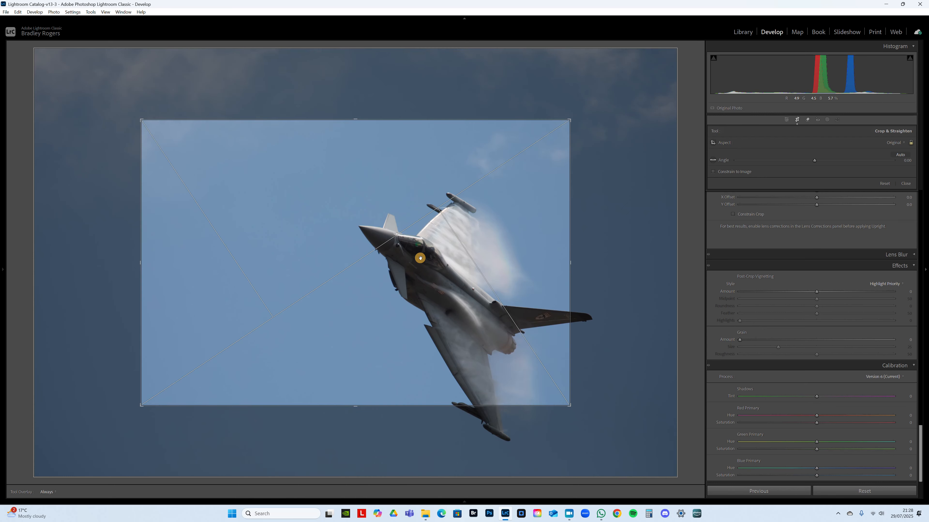
pyautogui.press('x')
pyautogui.press('x')
pyautogui.press('x')
pyautogui.moveTo(370, 281); pyautogui.dragTo(252, 256)
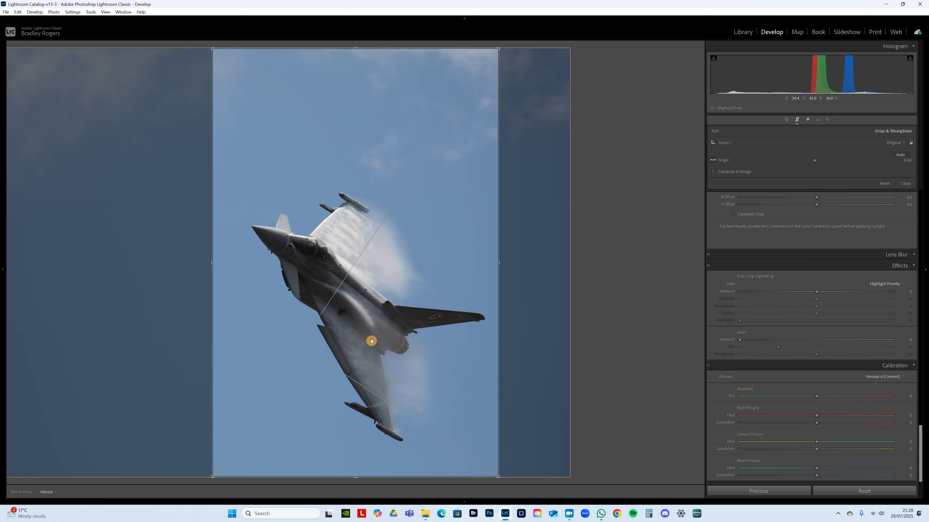
# - Set the crop aspect ratio to 4 x 5 / 8 x 10, tighten the frame around the jet, and apply it
pyautogui.click(895, 142)
pyautogui.click(857, 186)
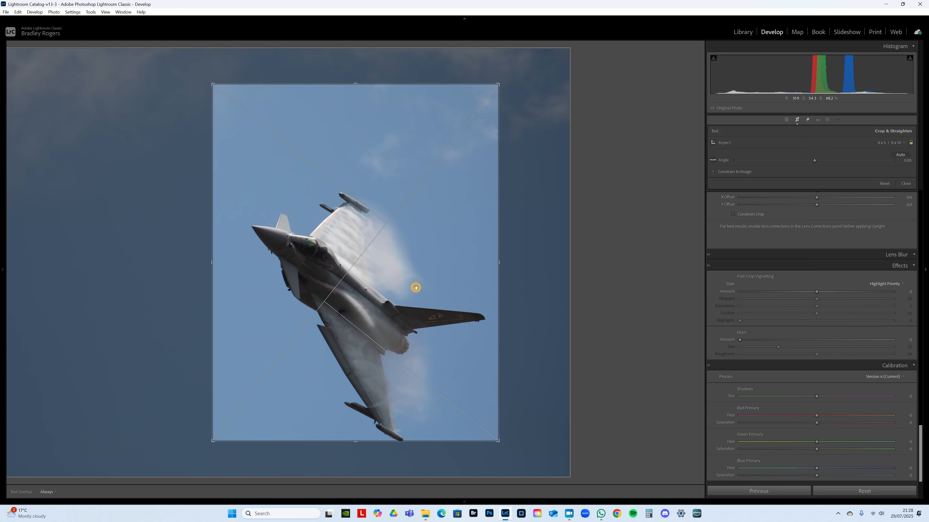
pyautogui.moveTo(416, 287); pyautogui.dragTo(411, 242)
pyautogui.moveTo(496, 234); pyautogui.dragTo(483, 238)
pyautogui.moveTo(389, 221); pyautogui.dragTo(386, 222)
pyautogui.moveTo(456, 237); pyautogui.dragTo(453, 236)
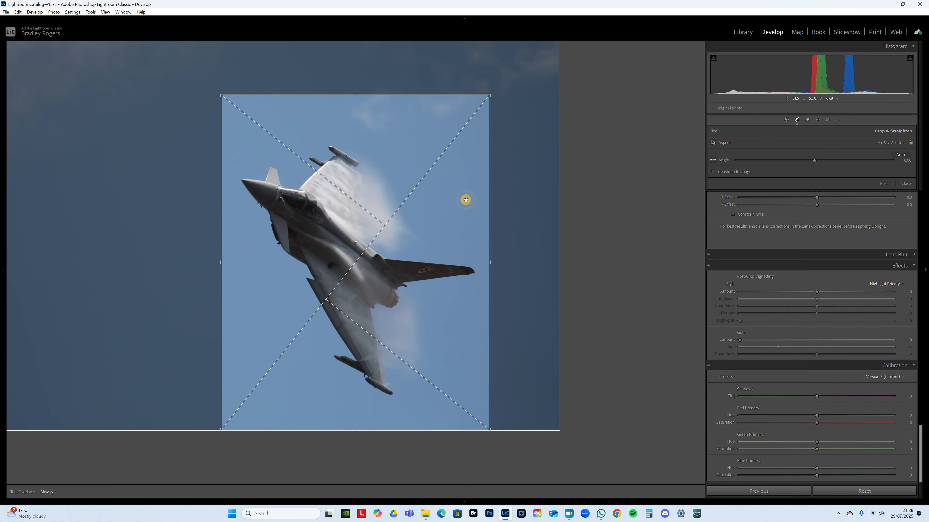
pyautogui.moveTo(488, 96); pyautogui.dragTo(484, 100)
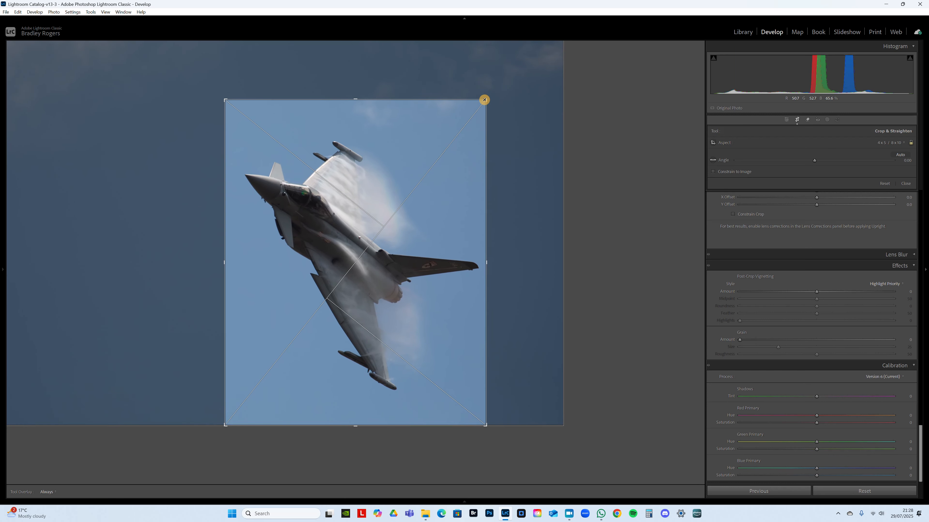
pyautogui.moveTo(393, 244); pyautogui.dragTo(398, 248)
pyautogui.press('Return')
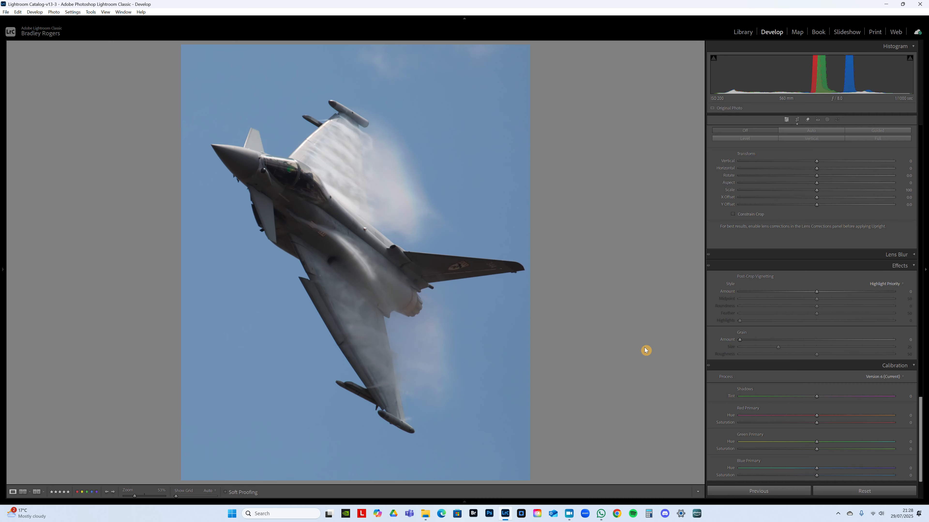
# - Inspect the cropped jet photo close up and compare it with the full frame shown in the crop overlay
pyautogui.click(391, 271)
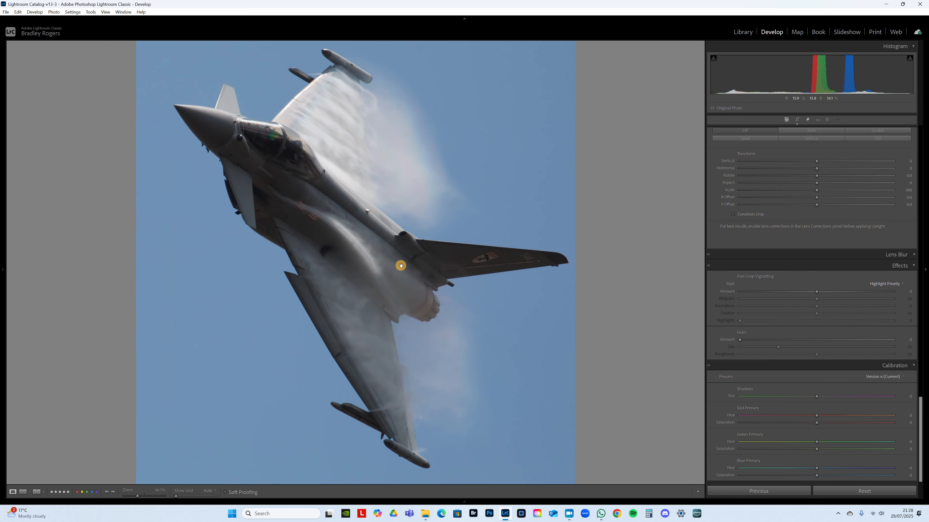
pyautogui.moveTo(335, 268); pyautogui.dragTo(440, 312)
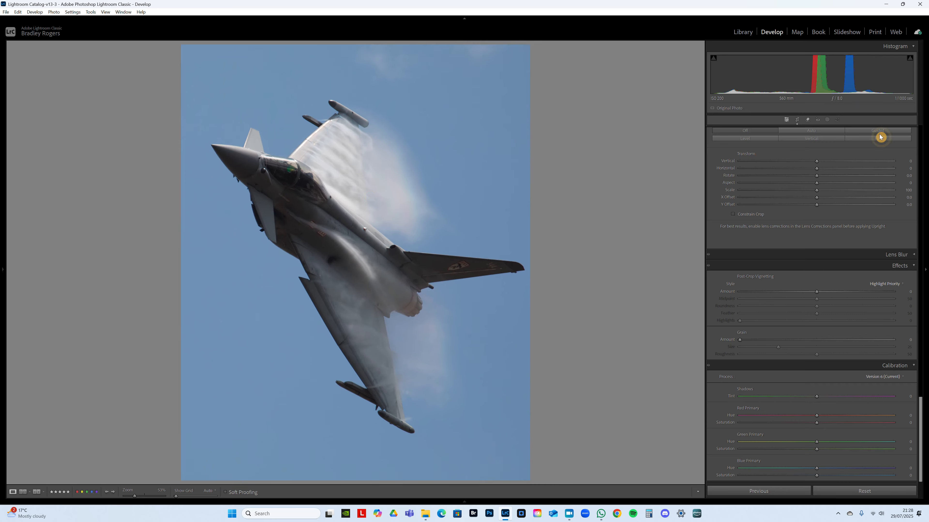
pyautogui.click(797, 121)
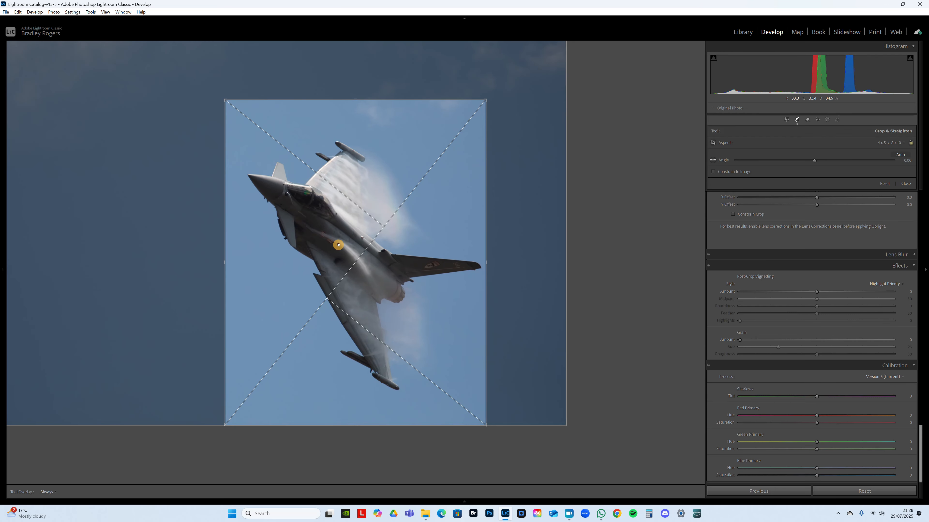
pyautogui.click(797, 120)
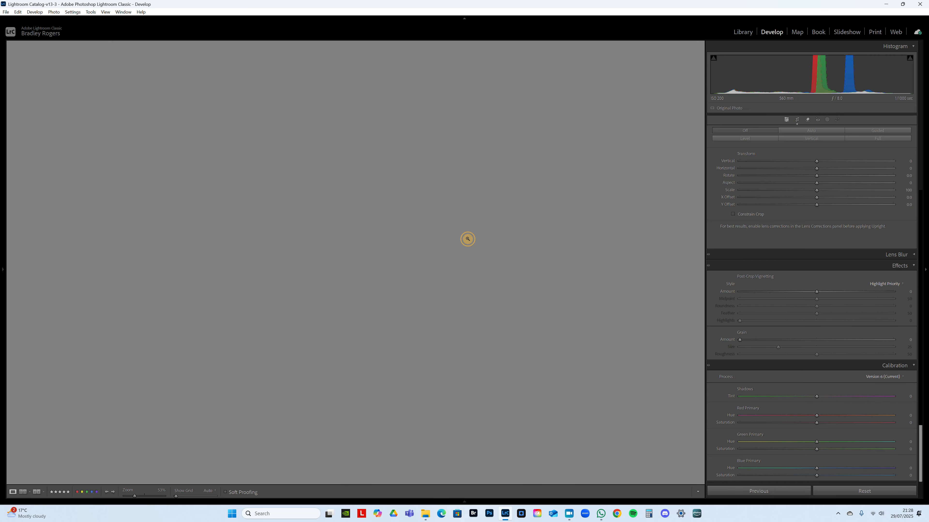
pyautogui.click(352, 251)
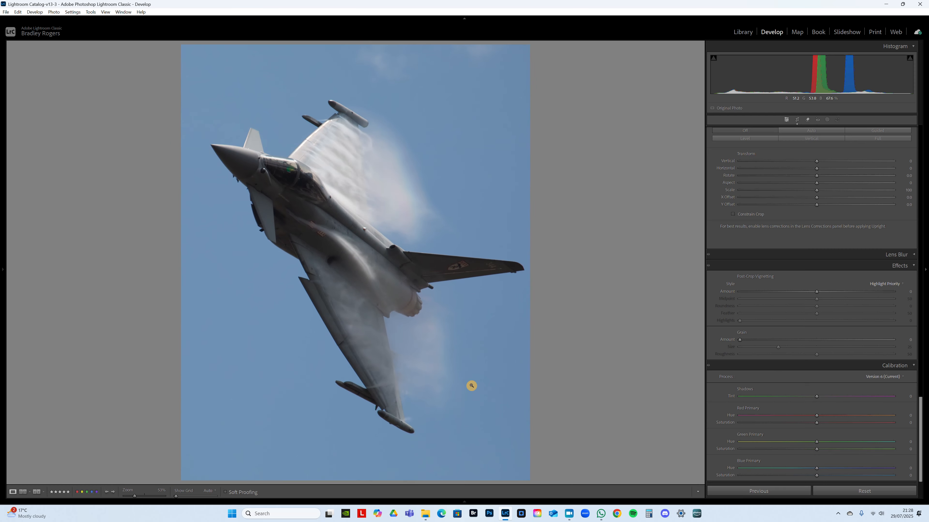
pyautogui.click(796, 122)
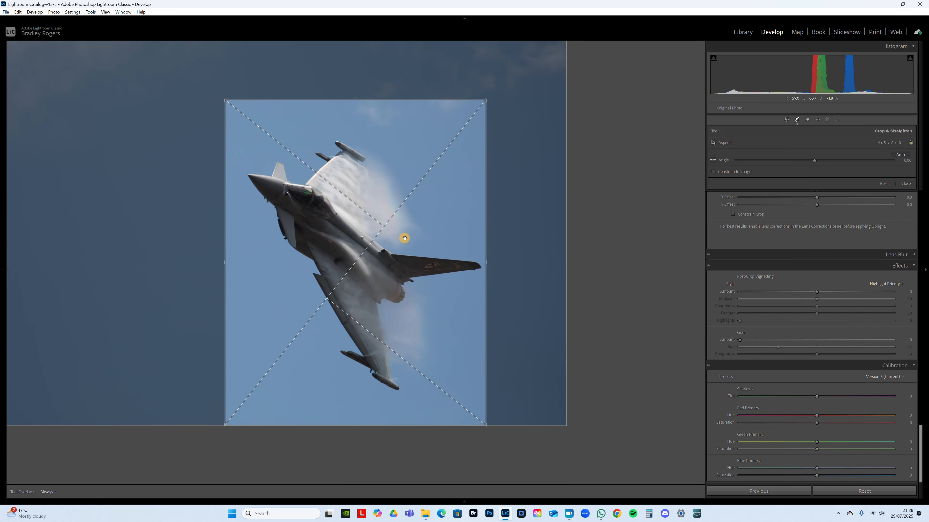
# - Nudge the photo slightly within the portrait 4 x 5 crop frame and apply the crop
pyautogui.moveTo(426, 253); pyautogui.dragTo(423, 253)
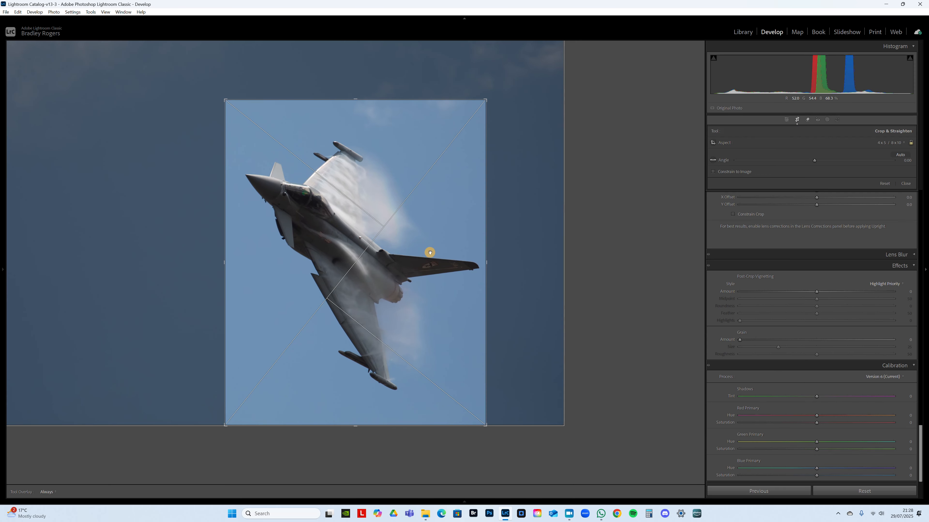
pyautogui.press('Return')
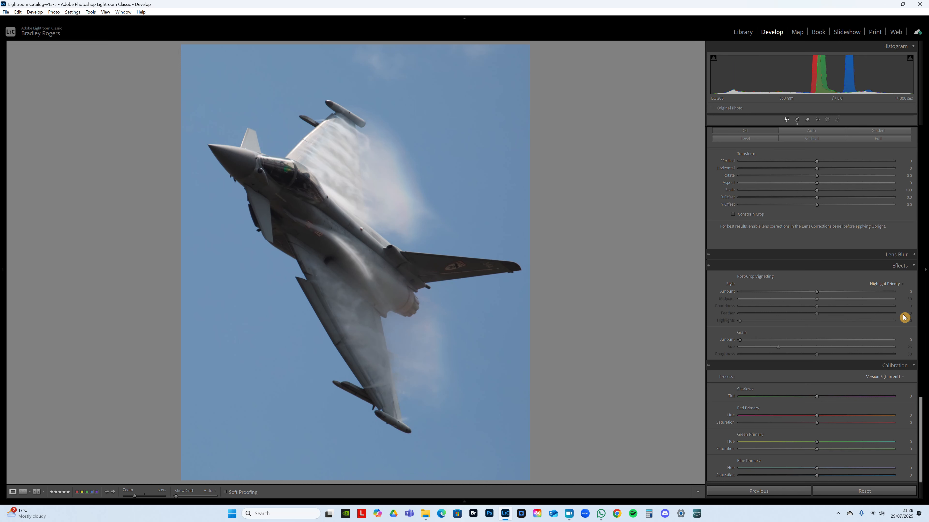
# - Set Saturation to -100 and lower Blacks to -28, using the clipping preview to judge the black point
pyautogui.moveTo(923, 428); pyautogui.dragTo(922, 80)
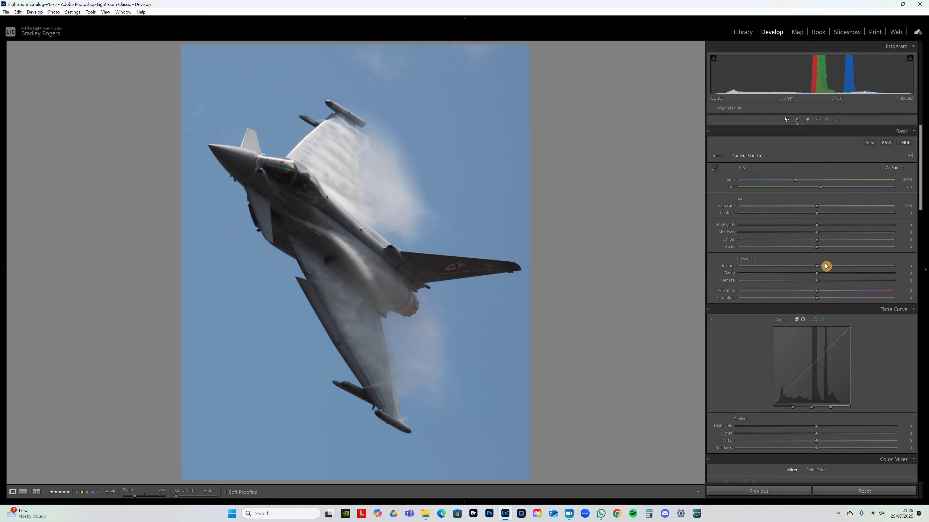
pyautogui.moveTo(816, 298); pyautogui.dragTo(739, 299)
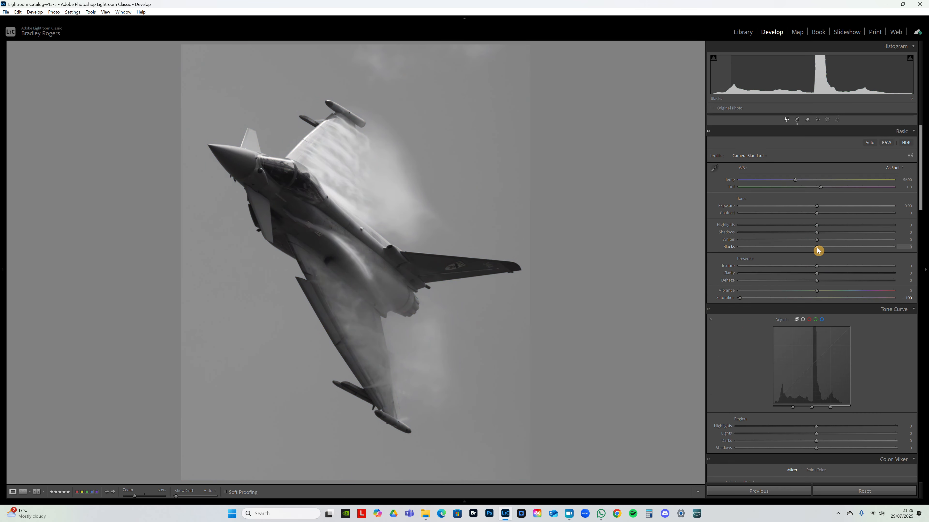
pyautogui.moveTo(818, 249); pyautogui.dragTo(796, 247)
pyautogui.press('alt')
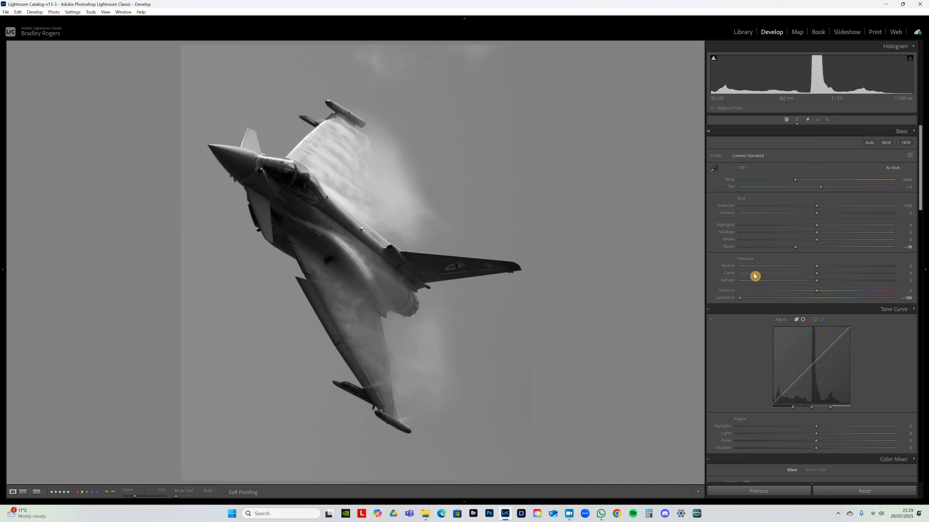
pyautogui.press('alt')
pyautogui.moveTo(793, 249); pyautogui.dragTo(792, 251)
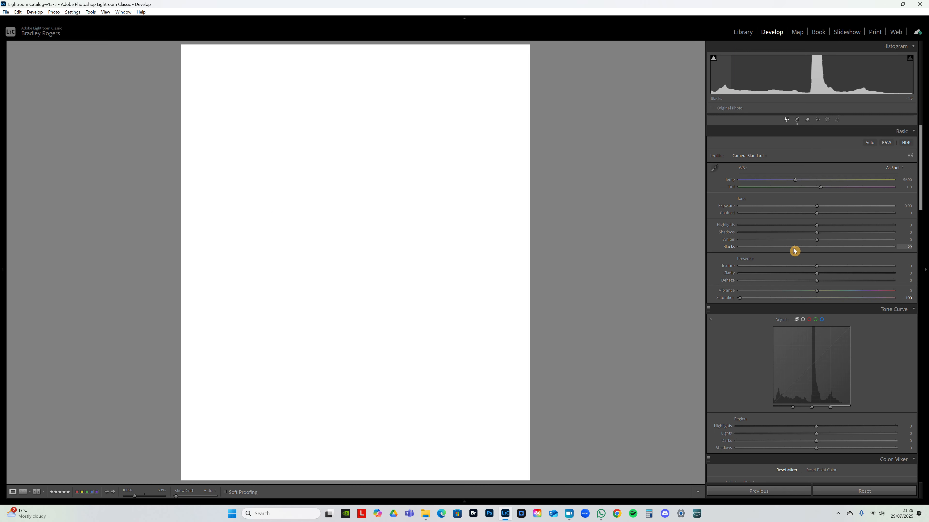
pyautogui.moveTo(794, 248)
pyautogui.mouseDown()
pyautogui.moveTo(832, 243)
pyautogui.moveTo(781, 247)
pyautogui.moveTo(789, 247)
pyautogui.mouseUp()
# - Lower Whites to -42 and raise Shadows to +77, checking the jet's fuselage close up
pyautogui.keyDown('alt'); pyautogui.click(817, 241); pyautogui.keyUp('alt')
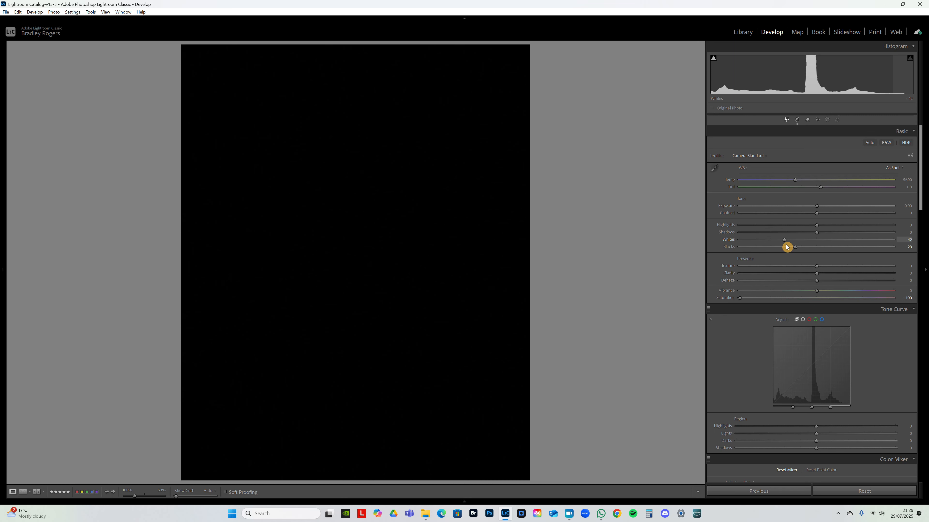
pyautogui.moveTo(785, 244); pyautogui.dragTo(786, 244)
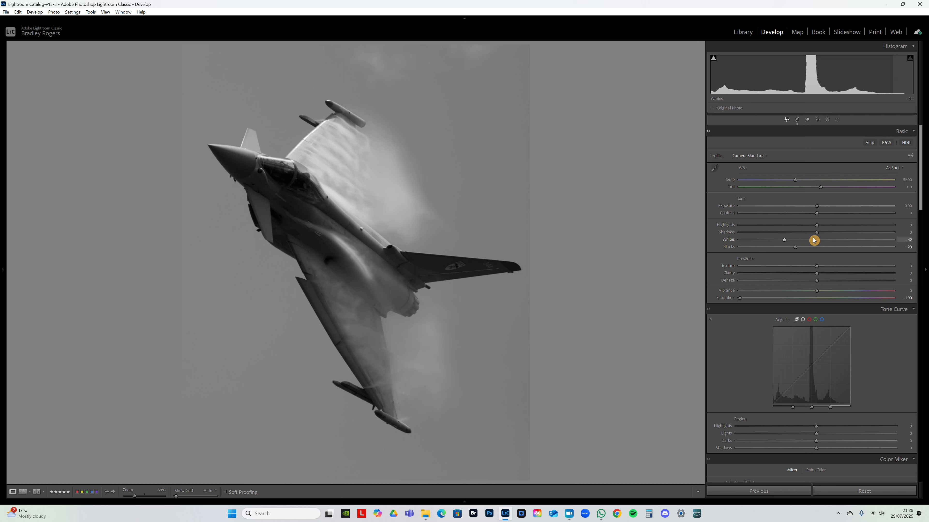
pyautogui.moveTo(817, 236); pyautogui.dragTo(877, 243)
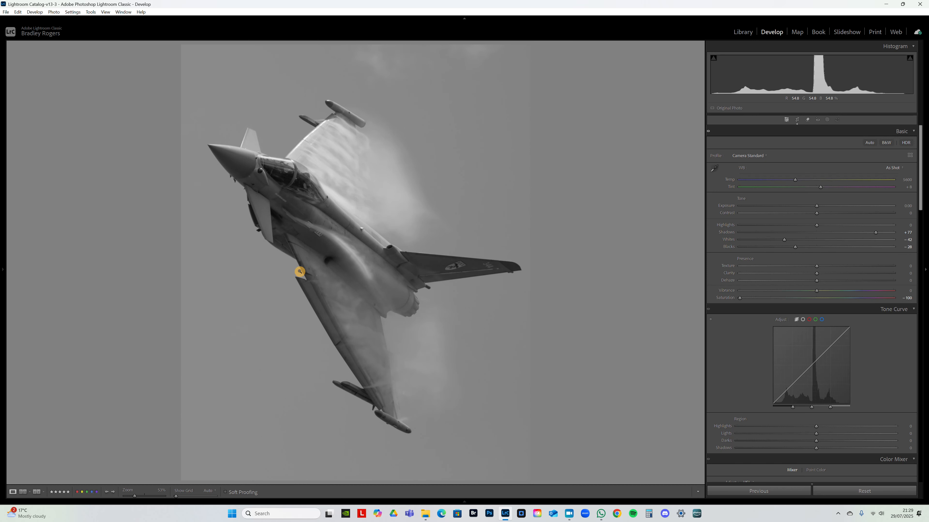
pyautogui.click(360, 272)
pyautogui.click(358, 272)
pyautogui.click(313, 238)
pyautogui.click(312, 234)
# - Set Shadows to +67, Highlights to -16, Contrast to +7 and Exposure to +0.28, checking the vapour close up
pyautogui.moveTo(877, 234); pyautogui.dragTo(821, 206)
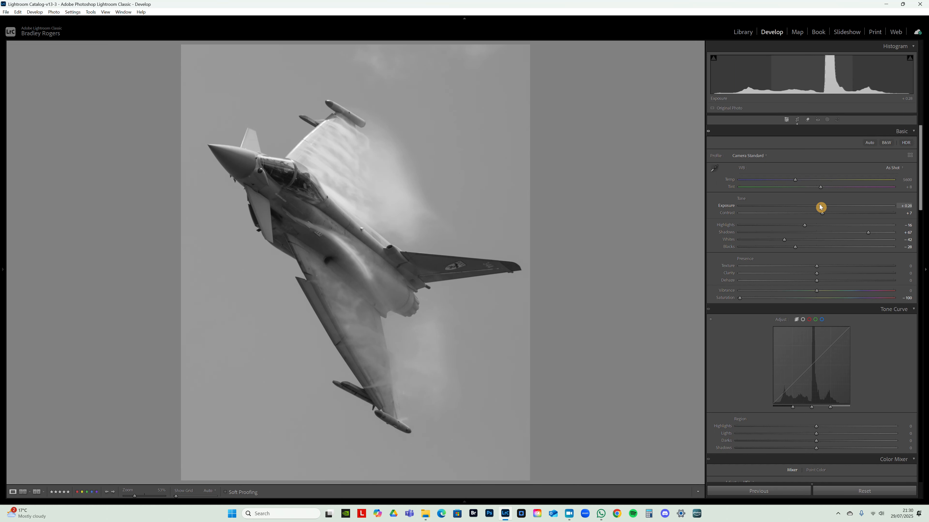
pyautogui.click(369, 217)
pyautogui.click(349, 224)
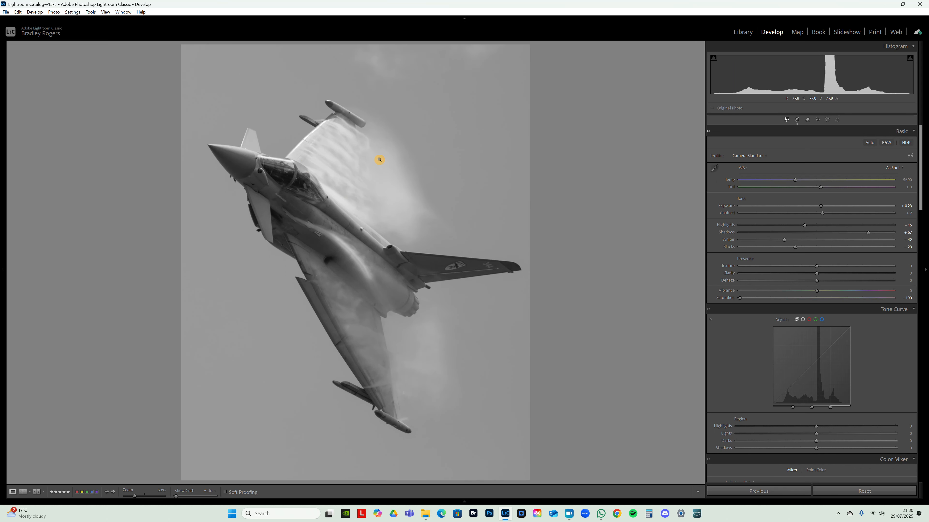
# - Reset Saturation to its default and inspect the jet's underside close up in colour
pyautogui.doubleClick(730, 299)
pyautogui.click(336, 287)
pyautogui.click(336, 287)
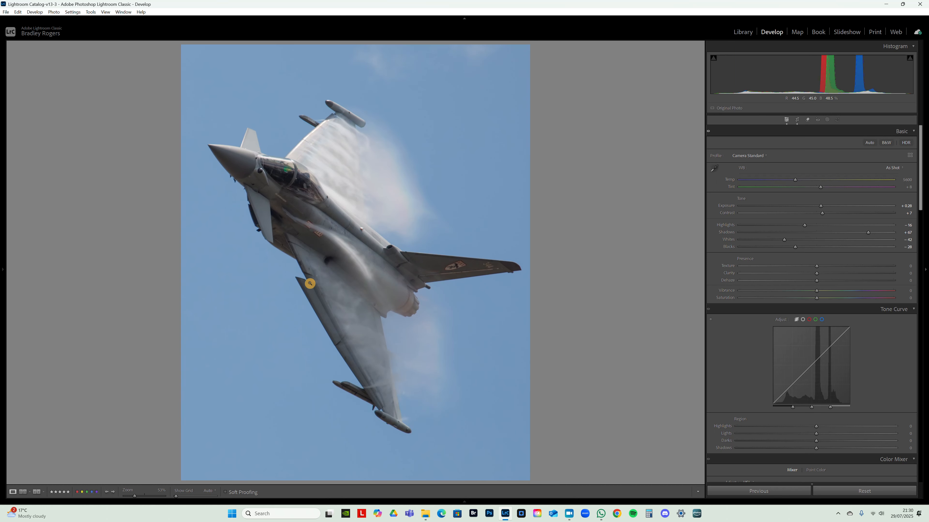
# - Adjust the white balance to a Temp of 5900 and a Tint of +7
pyautogui.click(899, 180)
pyautogui.click(911, 309)
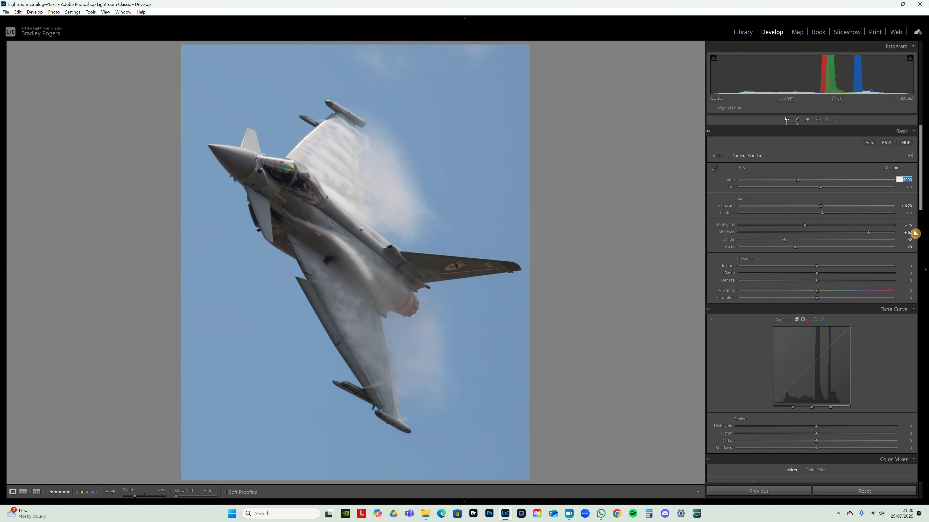
pyautogui.press('Up')
pyautogui.press('Up')
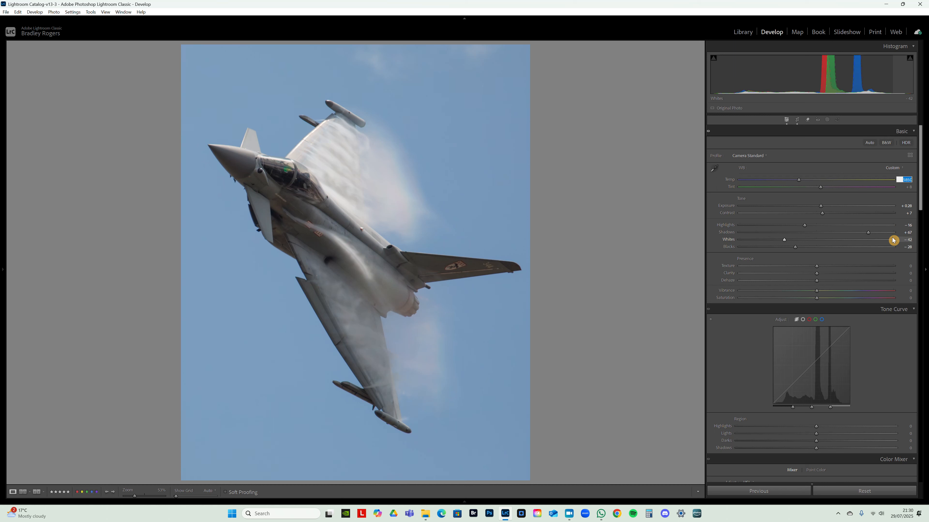
pyautogui.press('Tab')
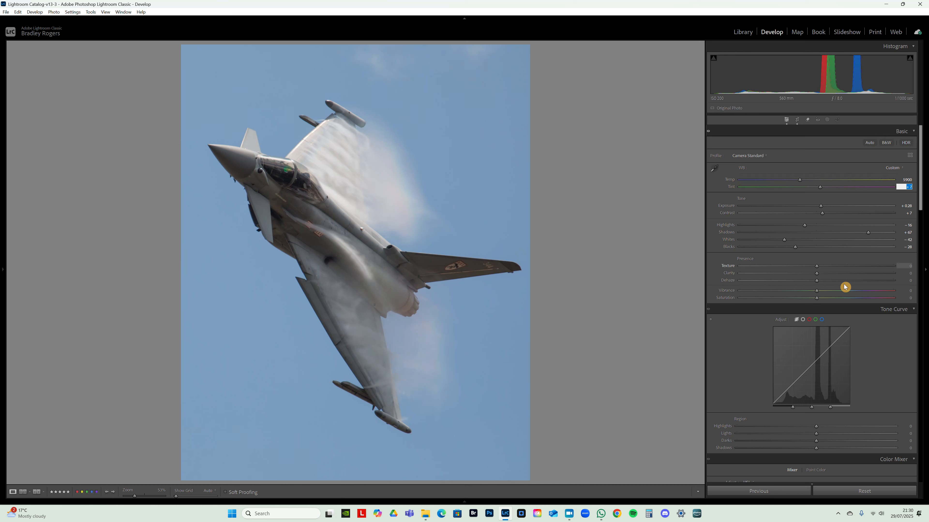
# - Set Dehaze to +5, Clarity to +8 and Texture to +4 for the whole photo
pyautogui.click(817, 282)
pyautogui.moveTo(818, 284); pyautogui.dragTo(824, 283)
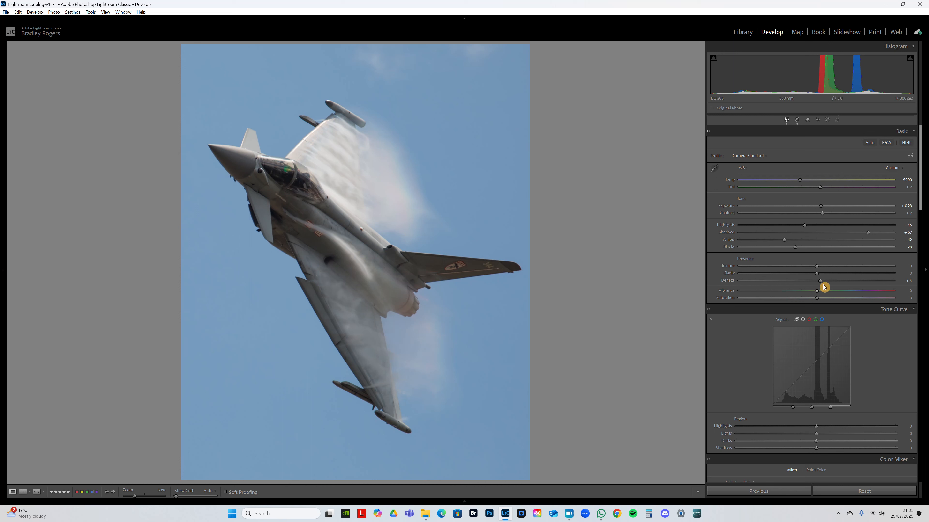
pyautogui.moveTo(819, 277); pyautogui.dragTo(821, 277)
pyautogui.moveTo(819, 267); pyautogui.dragTo(820, 270)
pyautogui.scroll(-2, 920, 193)
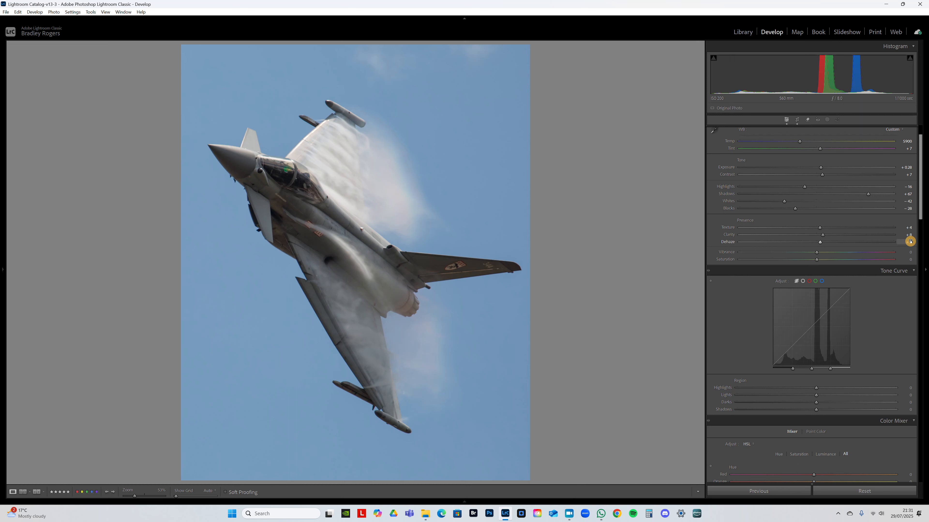
pyautogui.scroll(-1, 921, 198)
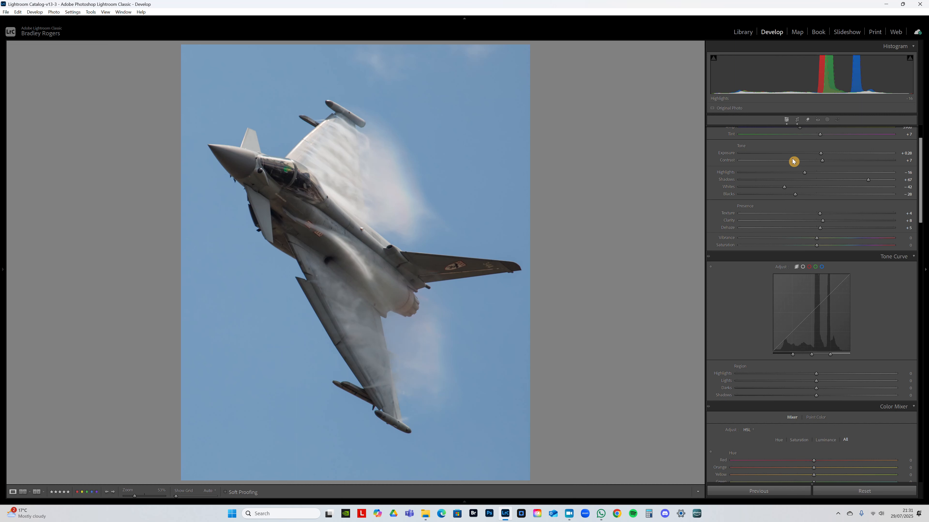
pyautogui.moveTo(924, 199); pyautogui.dragTo(851, 158)
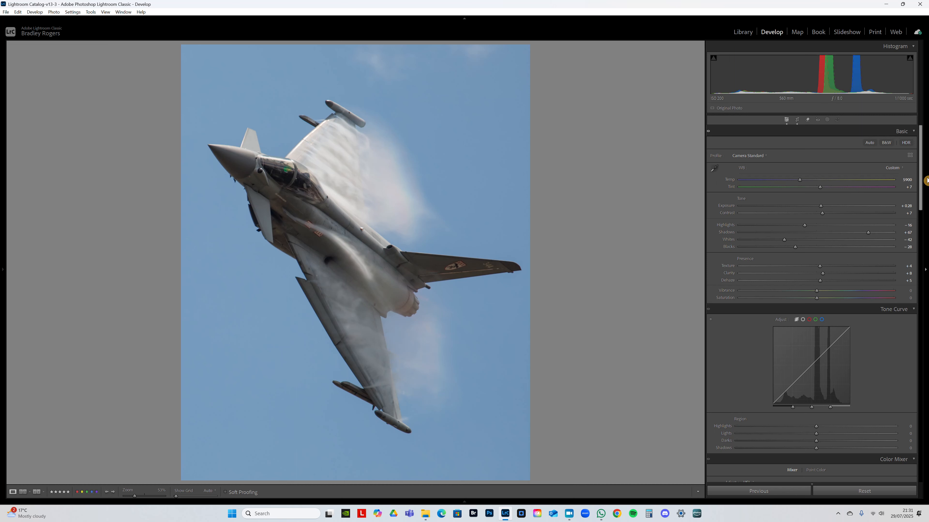
# - Create an Objects mask by brushing along the jet from the nose to the exhaust
pyautogui.click(827, 120)
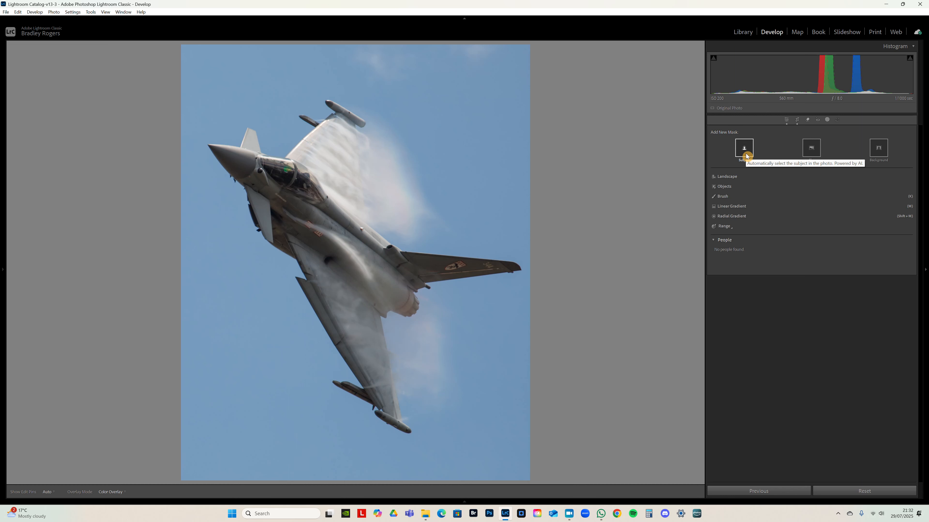
pyautogui.click(726, 187)
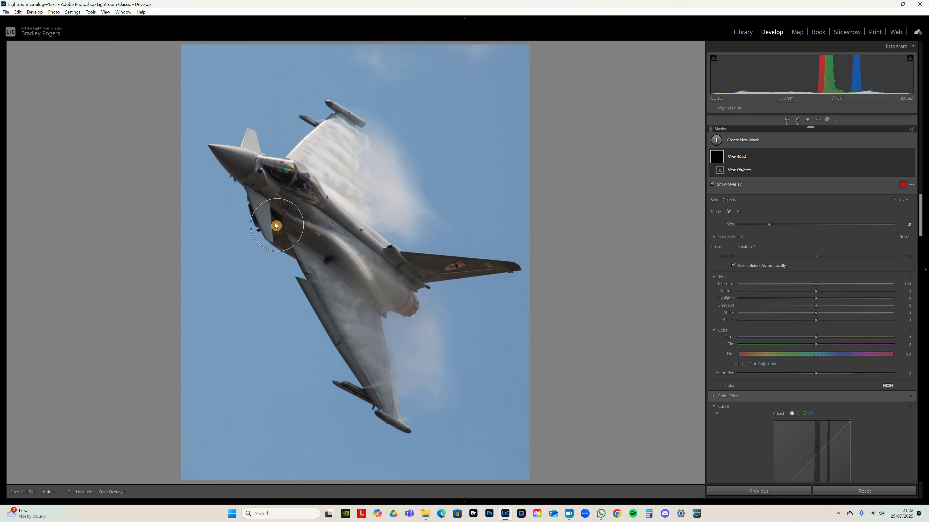
pyautogui.moveTo(215, 153)
pyautogui.mouseDown()
pyautogui.moveTo(239, 140)
pyautogui.moveTo(251, 150)
pyautogui.moveTo(245, 174)
pyautogui.moveTo(269, 234)
pyautogui.moveTo(371, 364)
pyautogui.moveTo(371, 379)
pyautogui.moveTo(351, 378)
pyautogui.moveTo(397, 419)
pyautogui.moveTo(380, 328)
pyautogui.moveTo(423, 286)
pyautogui.moveTo(502, 268)
pyautogui.moveTo(404, 261)
pyautogui.moveTo(369, 230)
pyautogui.moveTo(361, 143)
pyautogui.moveTo(342, 121)
pyautogui.moveTo(313, 111)
pyautogui.moveTo(306, 147)
pyautogui.moveTo(280, 167)
pyautogui.moveTo(307, 186)
pyautogui.moveTo(325, 151)
pyautogui.moveTo(331, 229)
pyautogui.moveTo(311, 222)
pyautogui.moveTo(329, 267)
pyautogui.moveTo(345, 266)
pyautogui.moveTo(408, 299)
pyautogui.moveTo(394, 287)
pyautogui.mouseUp()
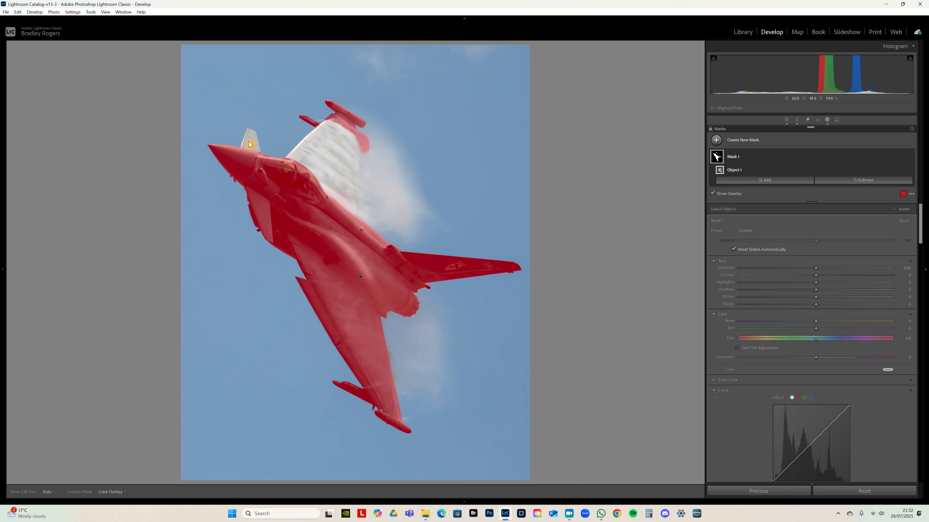
# - Add the small unselected foreplane behind the nose to the jet mask with Select Objects
pyautogui.click(804, 181)
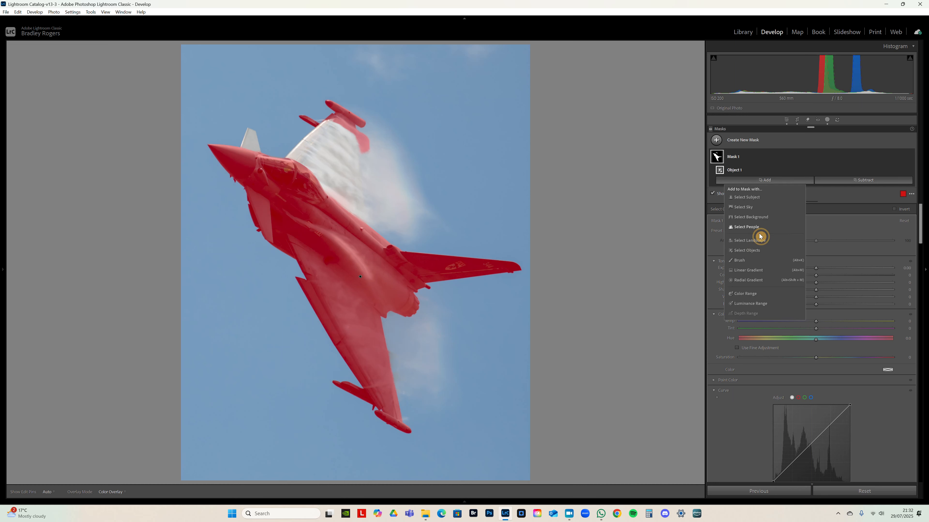
pyautogui.click(749, 252)
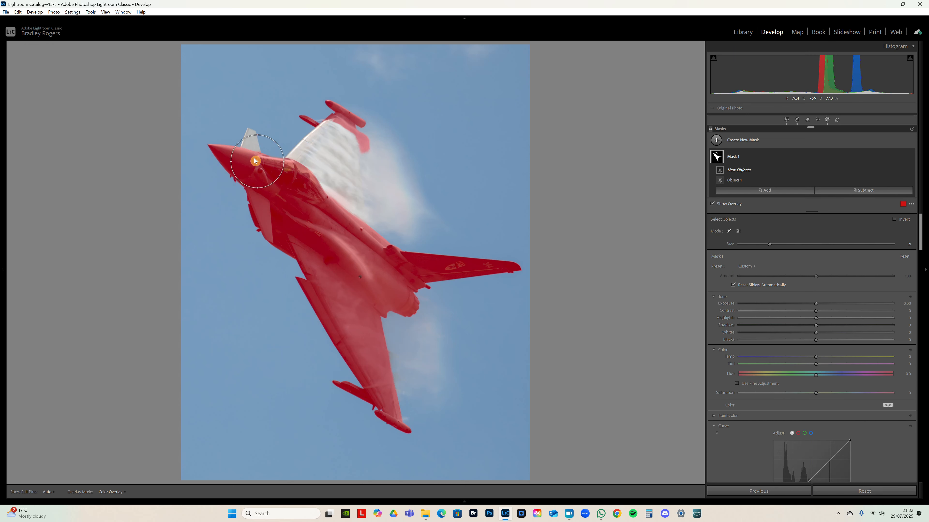
pyautogui.click(250, 142)
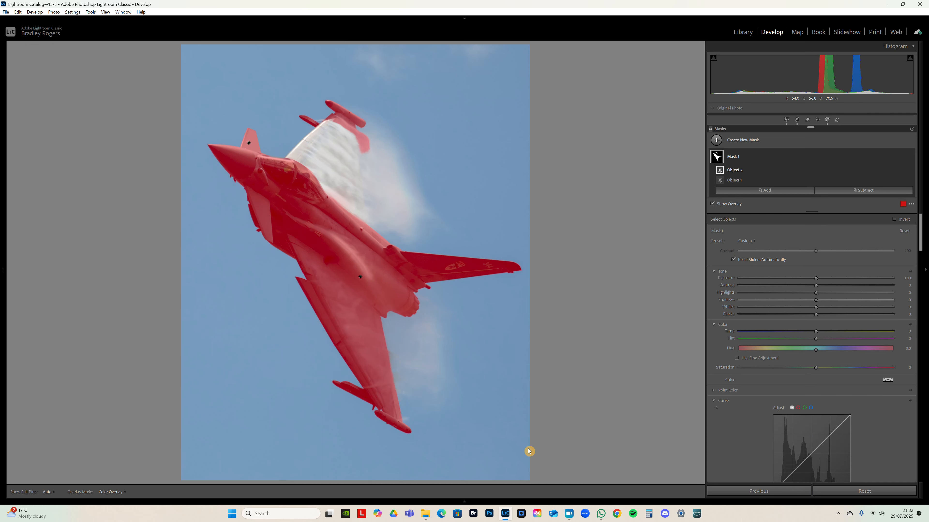
# - Add the vapour-covered upper wing to the jet mask with Select Objects and a brush size of 12
pyautogui.click(756, 191)
pyautogui.click(757, 263)
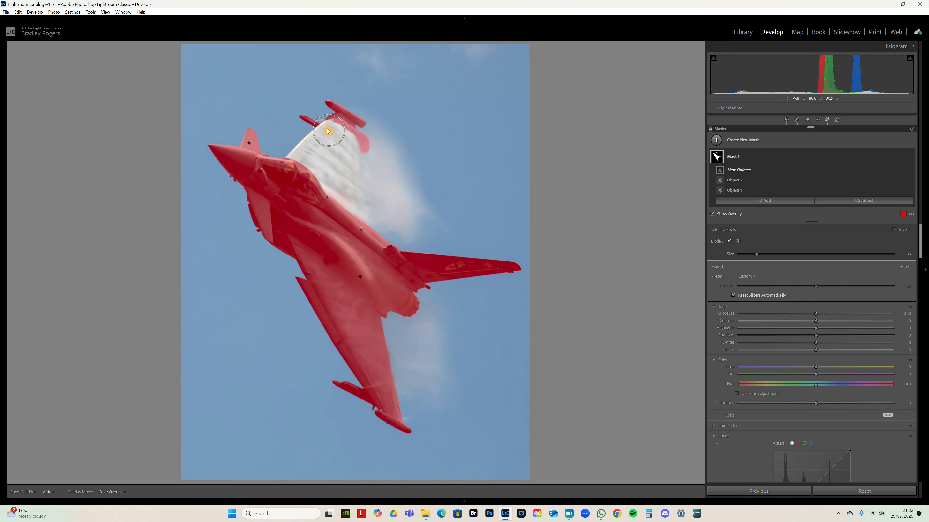
pyautogui.moveTo(333, 123)
pyautogui.mouseDown()
pyautogui.moveTo(300, 159)
pyautogui.moveTo(358, 205)
pyautogui.moveTo(351, 141)
pyautogui.moveTo(339, 139)
pyautogui.moveTo(335, 162)
pyautogui.mouseUp()
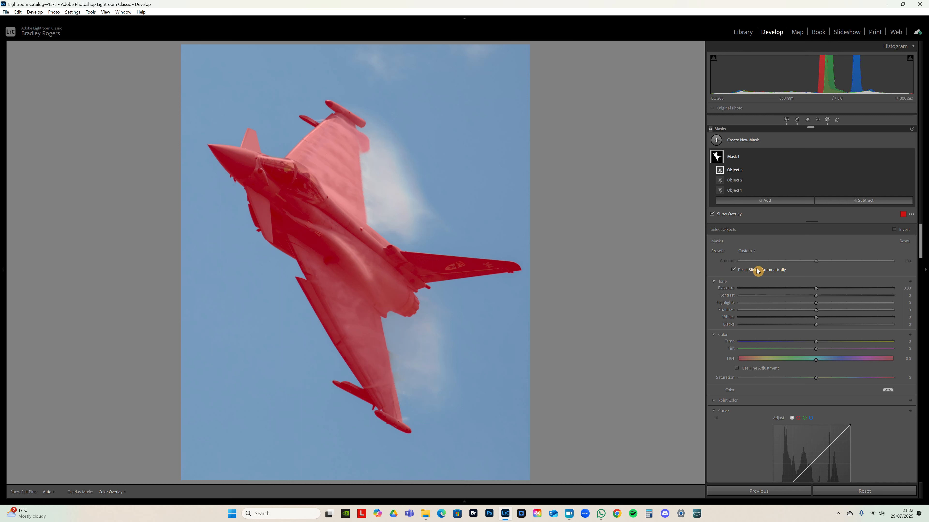
# - Raise the jet mask's Shadows to about 50
pyautogui.click(749, 253)
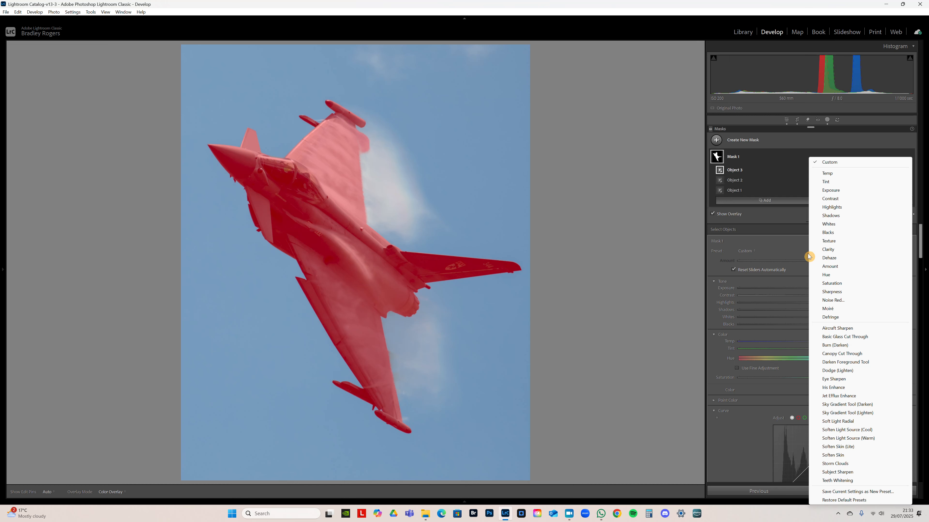
pyautogui.click(794, 286)
pyautogui.click(796, 283)
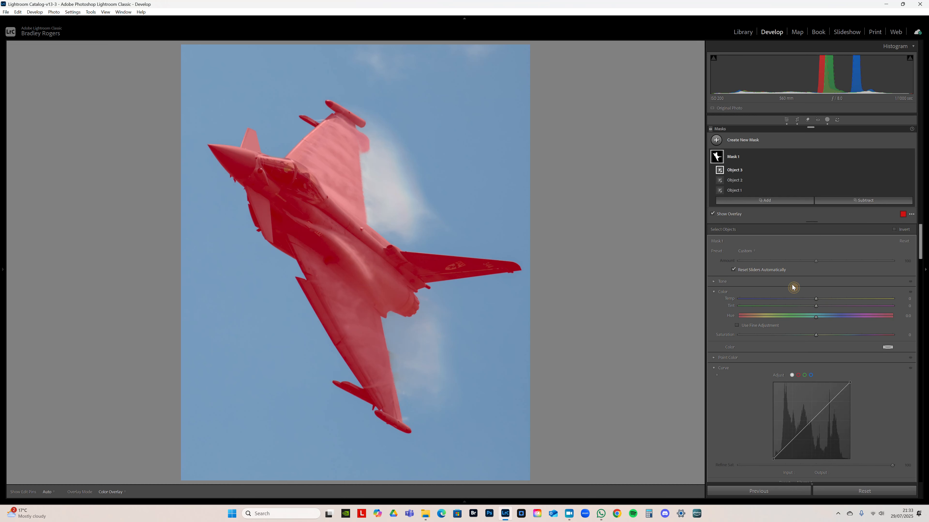
pyautogui.click(722, 283)
pyautogui.moveTo(817, 313); pyautogui.dragTo(857, 313)
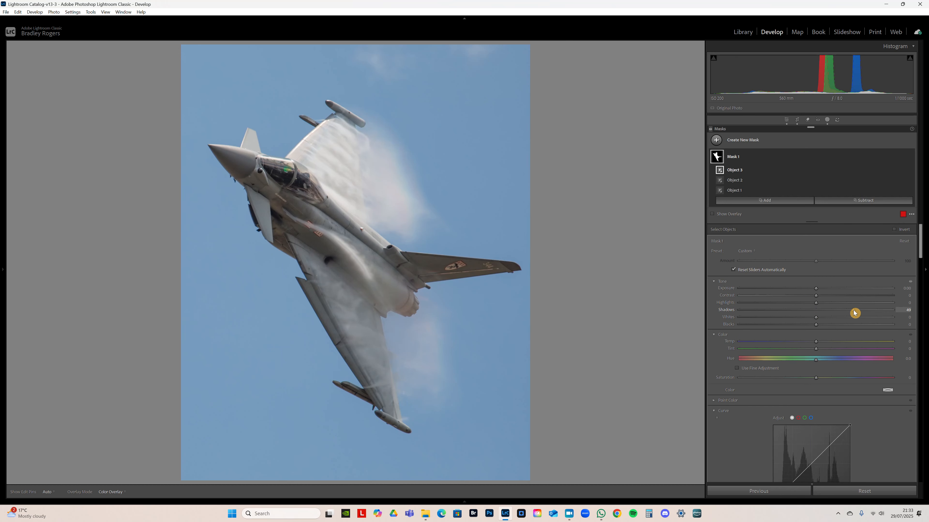
pyautogui.click(756, 252)
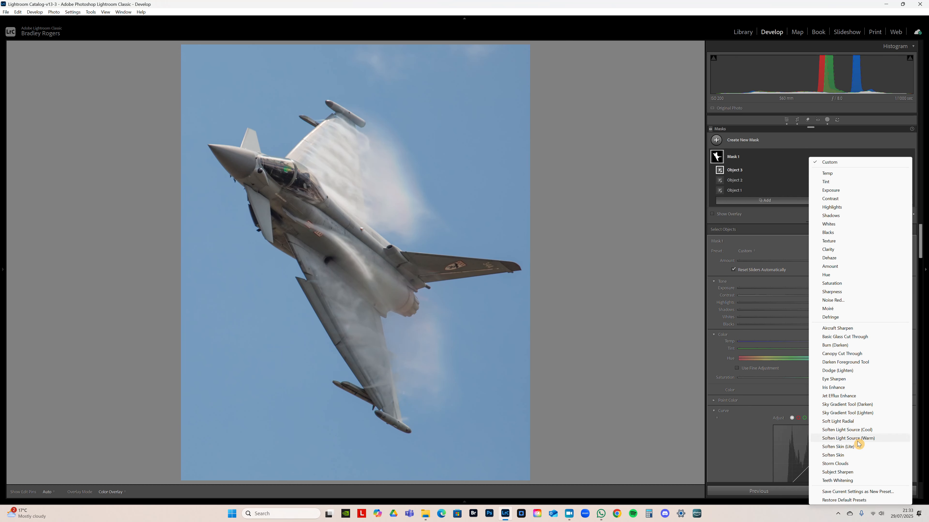
pyautogui.click(877, 494)
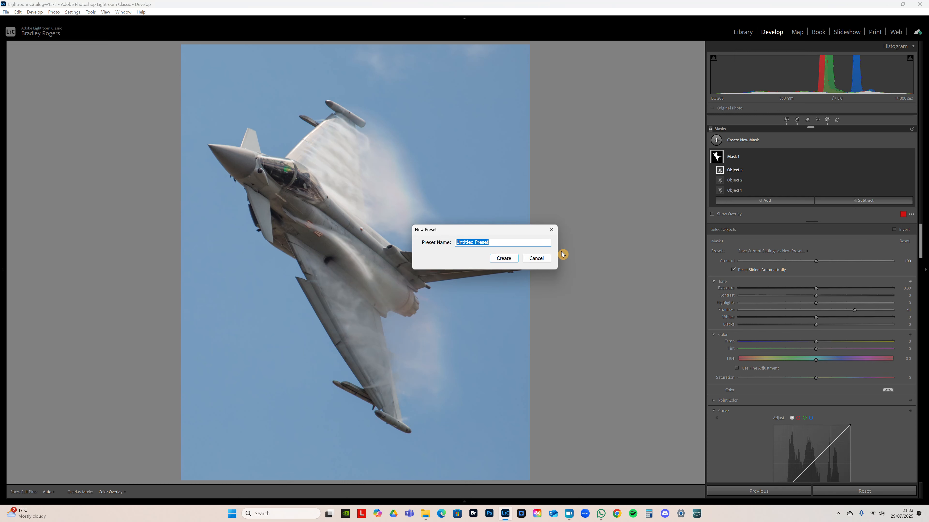
pyautogui.click(537, 259)
pyautogui.click(750, 254)
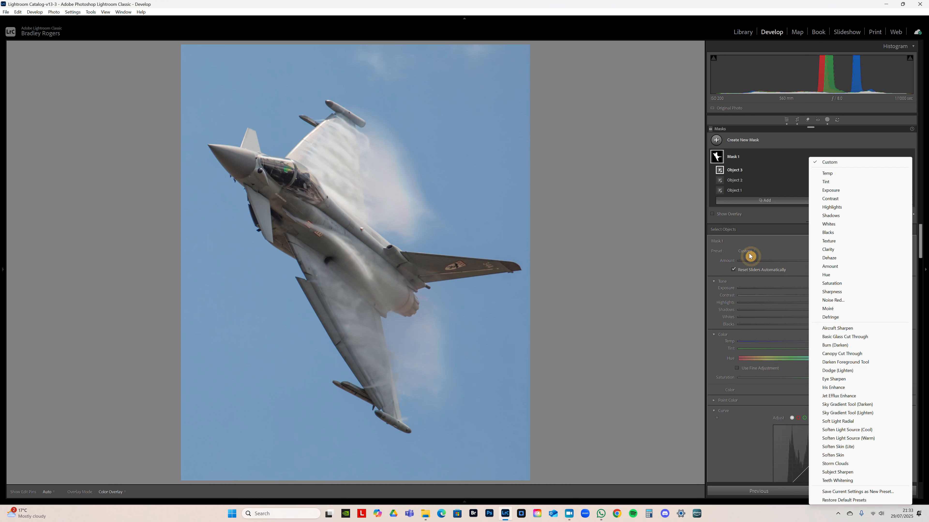
pyautogui.click(757, 274)
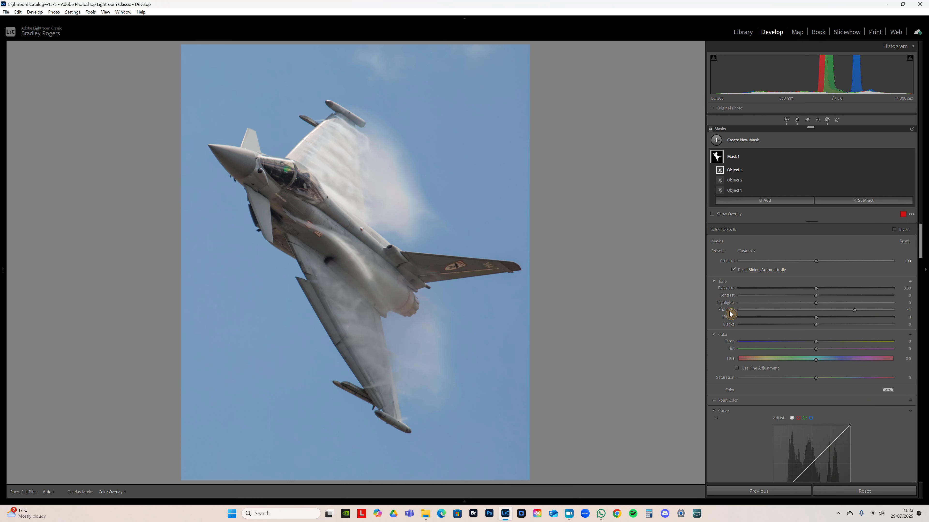
# - Apply the Aircraft Sharpen preset to the jet mask, check the overlay, and review the preset's Tone, Effects and Detail settings
pyautogui.press('o')
pyautogui.click(751, 252)
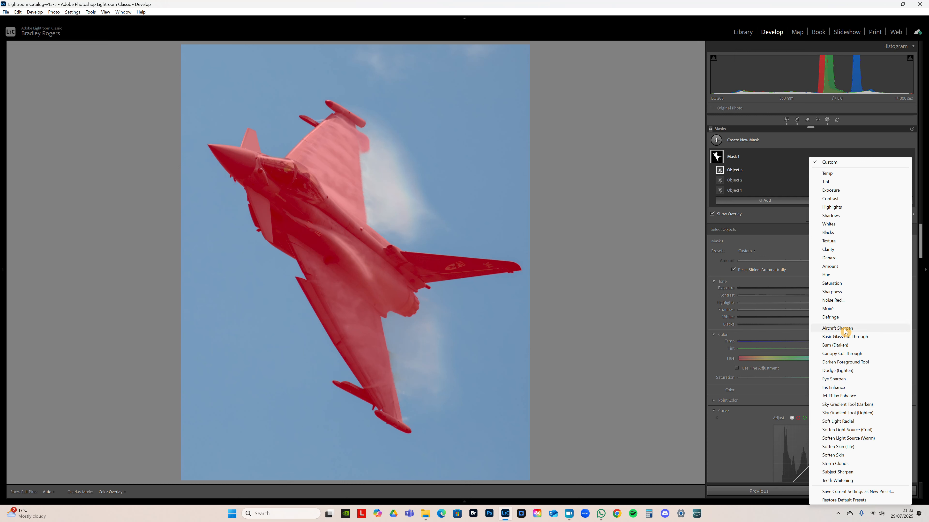
pyautogui.click(864, 332)
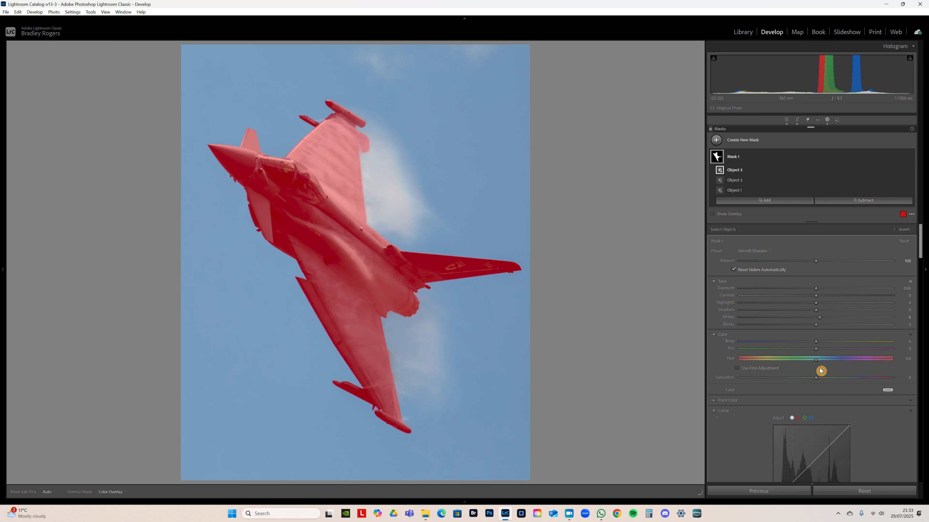
pyautogui.press('o')
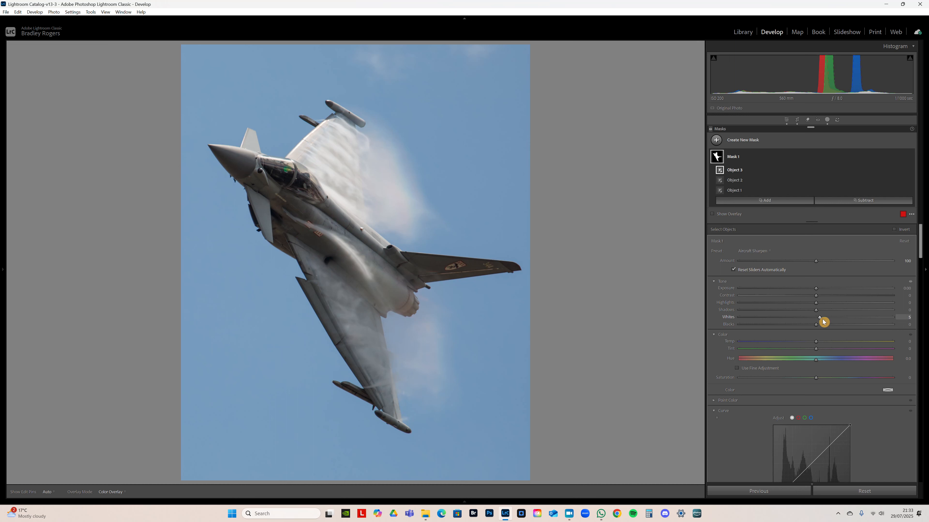
pyautogui.moveTo(920, 242); pyautogui.dragTo(921, 253)
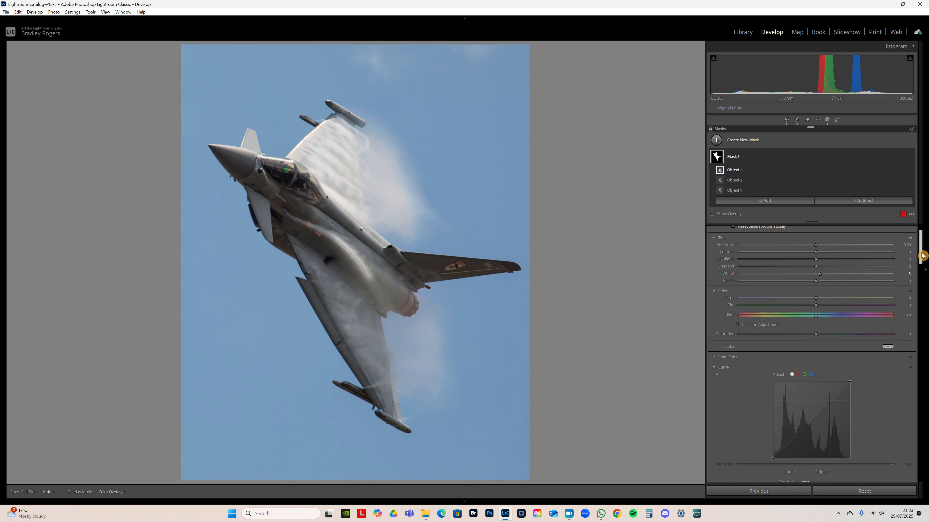
pyautogui.scroll(-1, 922, 255)
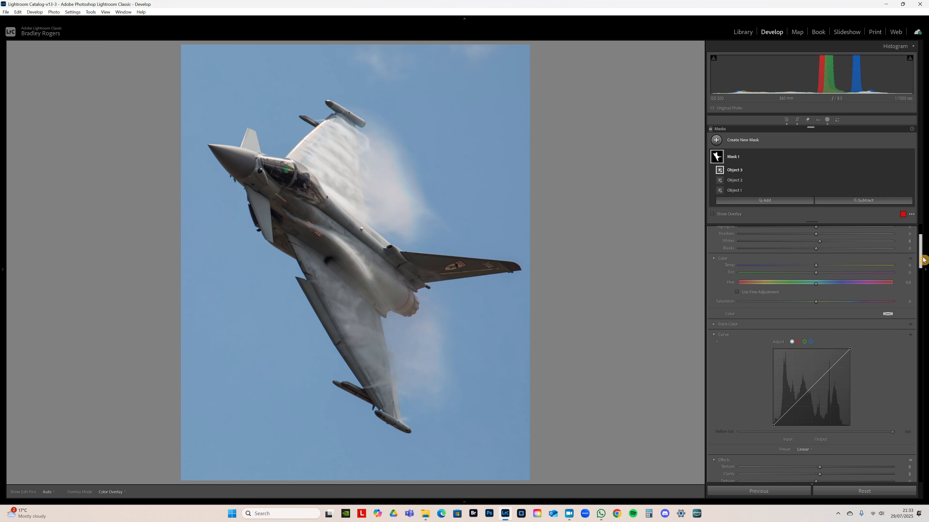
pyautogui.moveTo(923, 260); pyautogui.dragTo(921, 285)
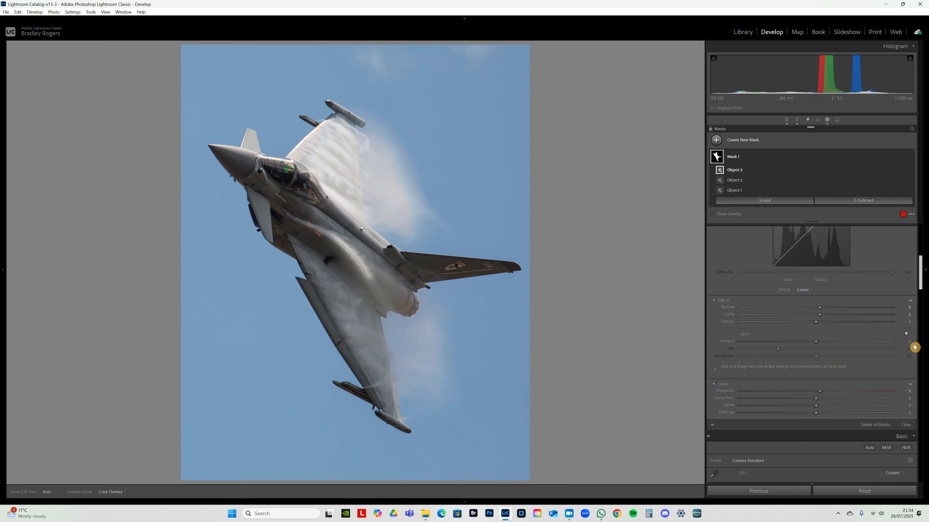
pyautogui.moveTo(920, 288); pyautogui.dragTo(922, 252)
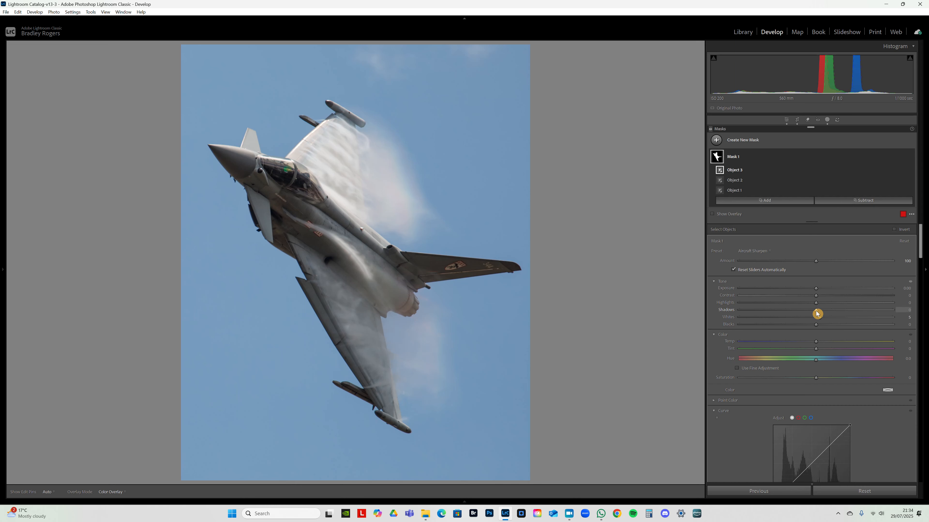
# - Raise the jet mask's Shadows to 34, checking the fuselage and canopy detail up close
pyautogui.moveTo(816, 313); pyautogui.dragTo(821, 313)
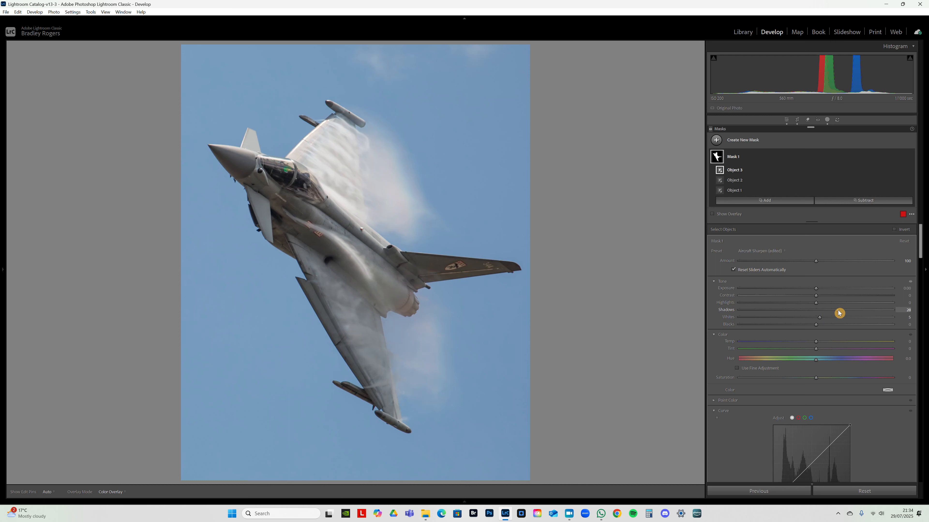
pyautogui.moveTo(838, 311); pyautogui.dragTo(839, 310)
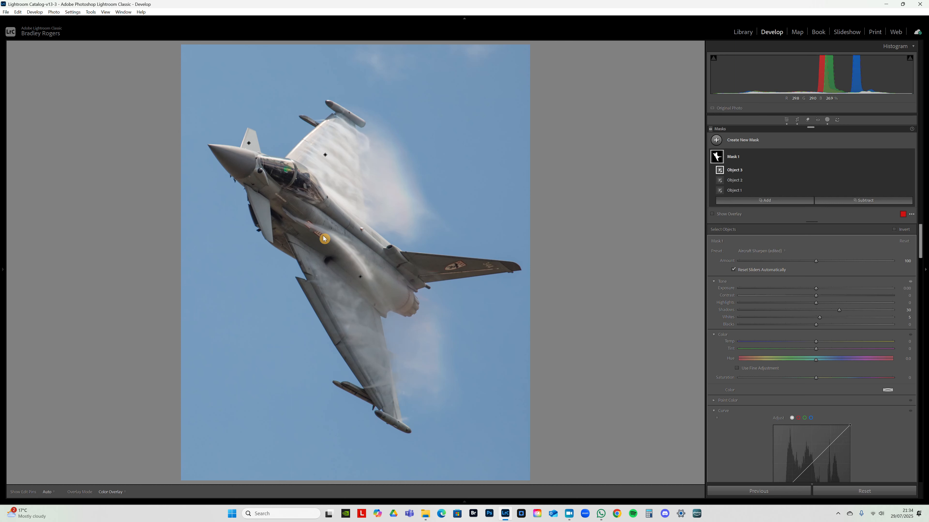
pyautogui.moveTo(323, 239); pyautogui.dragTo(360, 224)
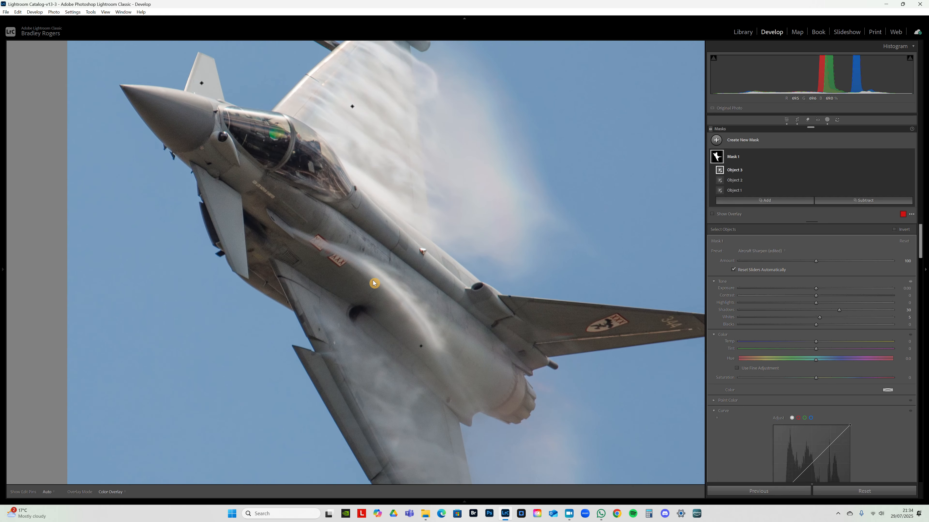
pyautogui.moveTo(296, 217); pyautogui.dragTo(365, 211)
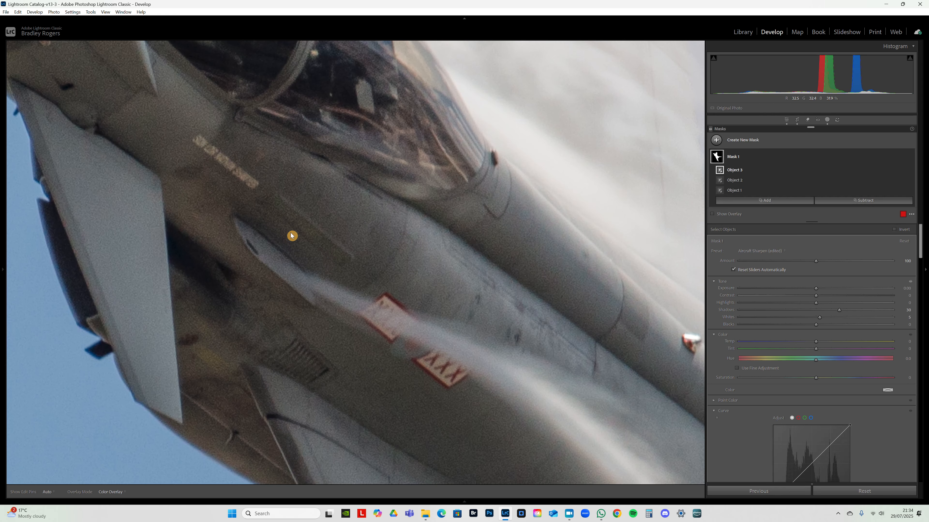
pyautogui.moveTo(423, 260); pyautogui.dragTo(386, 261)
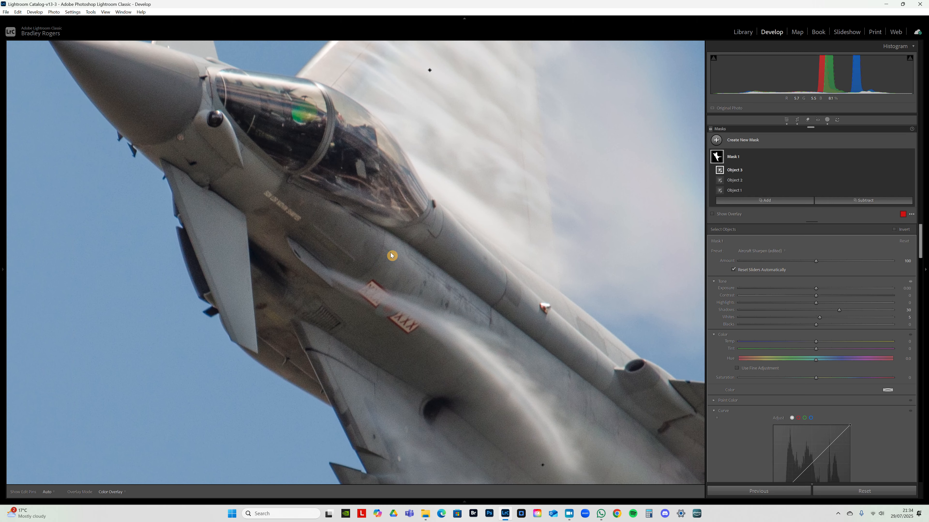
pyautogui.moveTo(456, 279); pyautogui.dragTo(384, 345)
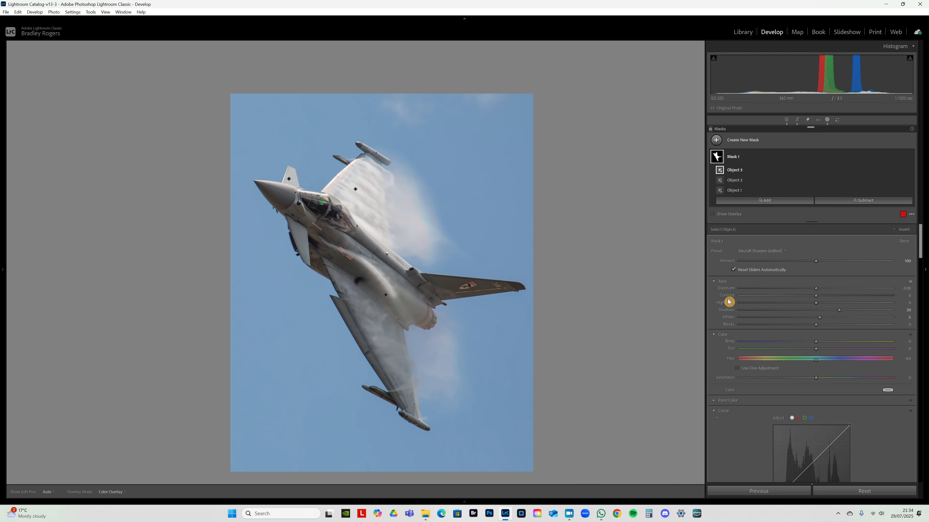
pyautogui.moveTo(841, 312); pyautogui.dragTo(849, 315)
# - Raise the jet mask's Texture to 25, checking the effect on the nose, cockpit and fuselage up close
pyautogui.scroll(-5, 819, 332)
pyautogui.click(353, 255)
pyautogui.moveTo(820, 322)
pyautogui.mouseDown()
pyautogui.moveTo(850, 326)
pyautogui.moveTo(815, 328)
pyautogui.moveTo(826, 328)
pyautogui.mouseUp()
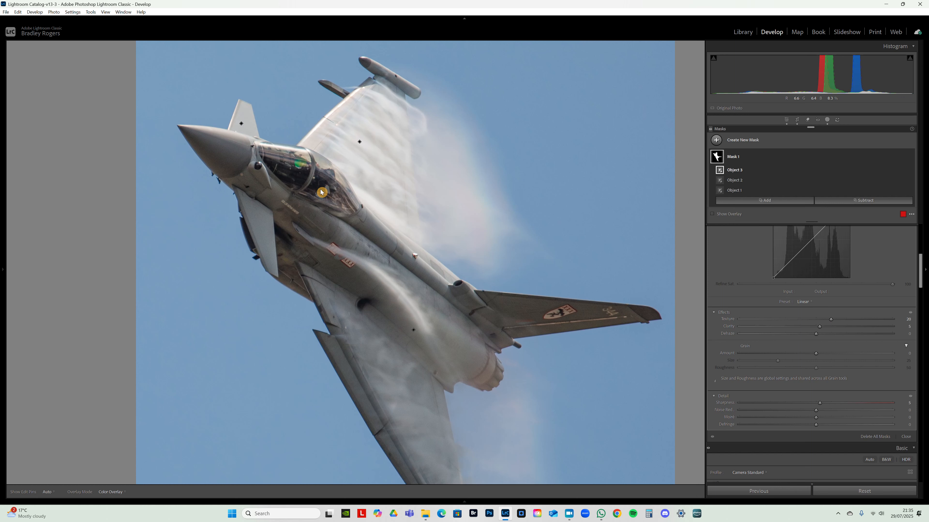
pyautogui.hotkey('ctrl', '=')
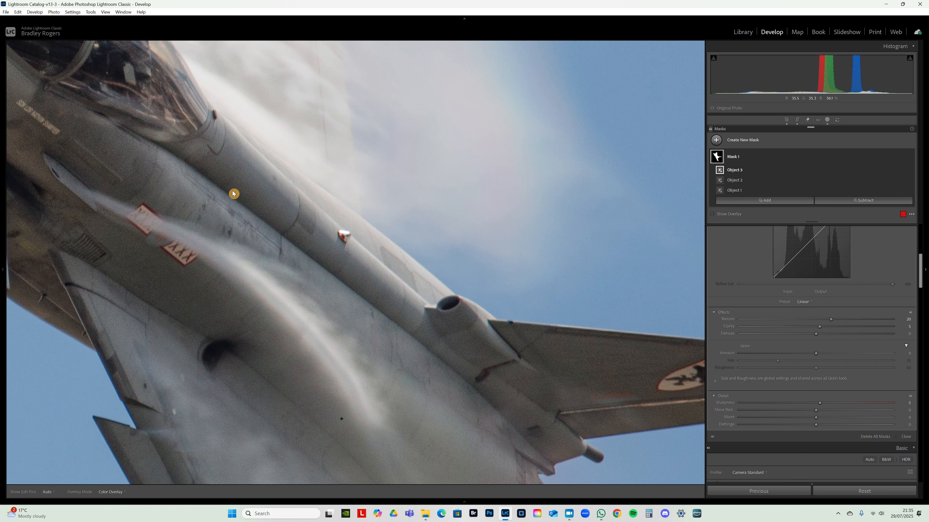
pyautogui.moveTo(235, 194); pyautogui.dragTo(350, 269)
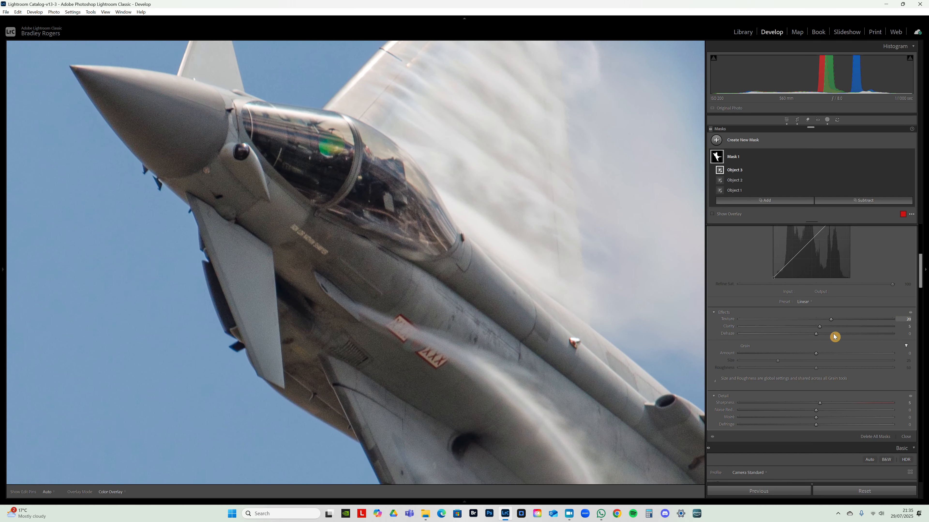
pyautogui.moveTo(831, 321); pyautogui.dragTo(853, 322)
pyautogui.moveTo(855, 326)
pyautogui.mouseDown()
pyautogui.moveTo(815, 325)
pyautogui.moveTo(838, 324)
pyautogui.mouseUp()
pyautogui.moveTo(530, 321); pyautogui.dragTo(425, 341)
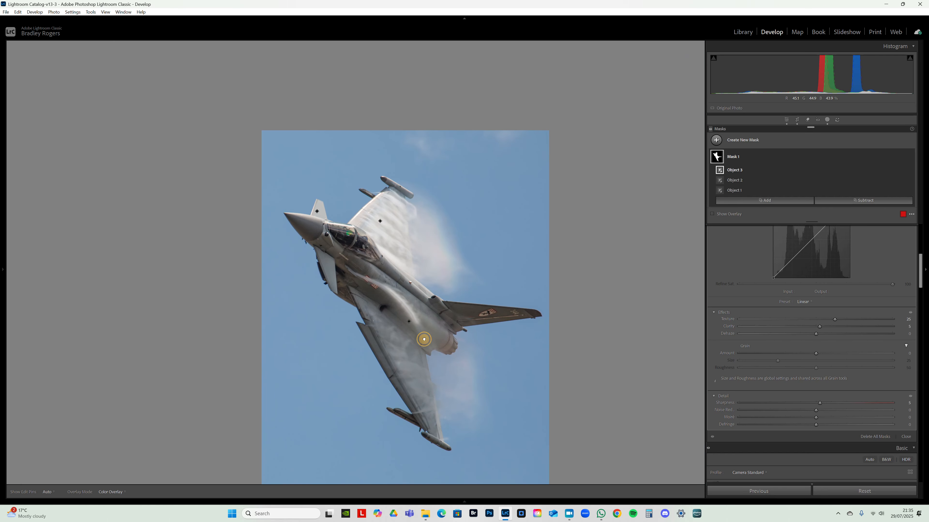
pyautogui.click(424, 339)
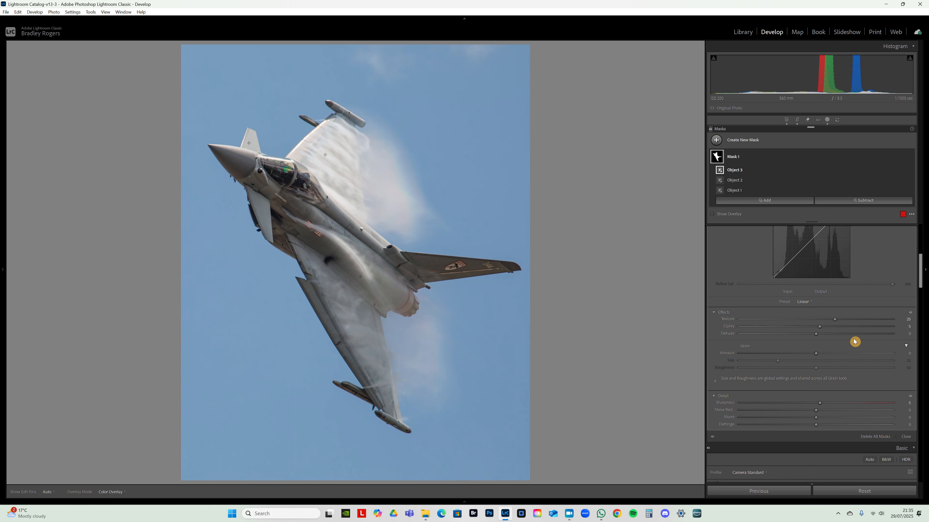
# - Try a stronger Clarity and a Dehaze of 3 on the jet mask, restoring Clarity to 5 and Dehaze to 0
pyautogui.moveTo(821, 327); pyautogui.dragTo(824, 333)
pyautogui.moveTo(822, 327)
pyautogui.mouseDown()
pyautogui.moveTo(886, 331)
pyautogui.moveTo(828, 330)
pyautogui.mouseUp()
pyautogui.moveTo(823, 327); pyautogui.dragTo(819, 331)
pyautogui.click(378, 242)
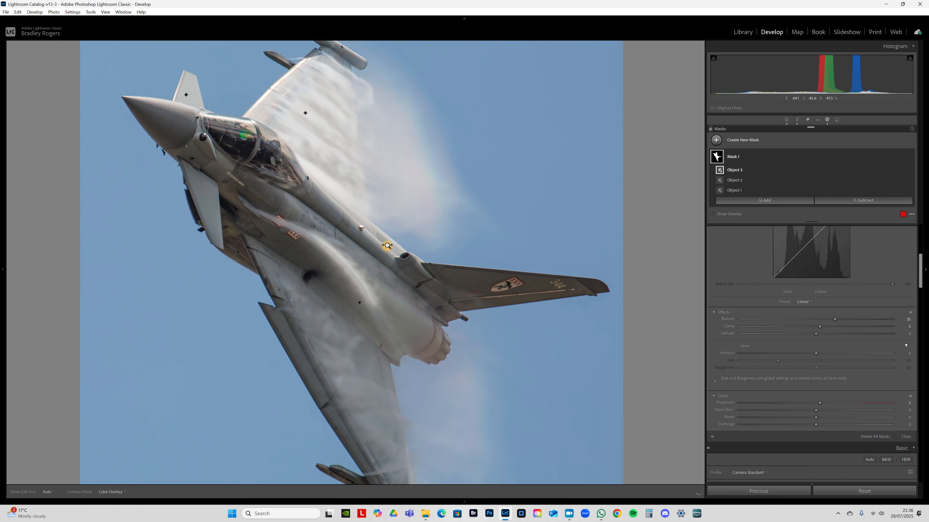
pyautogui.click(387, 246)
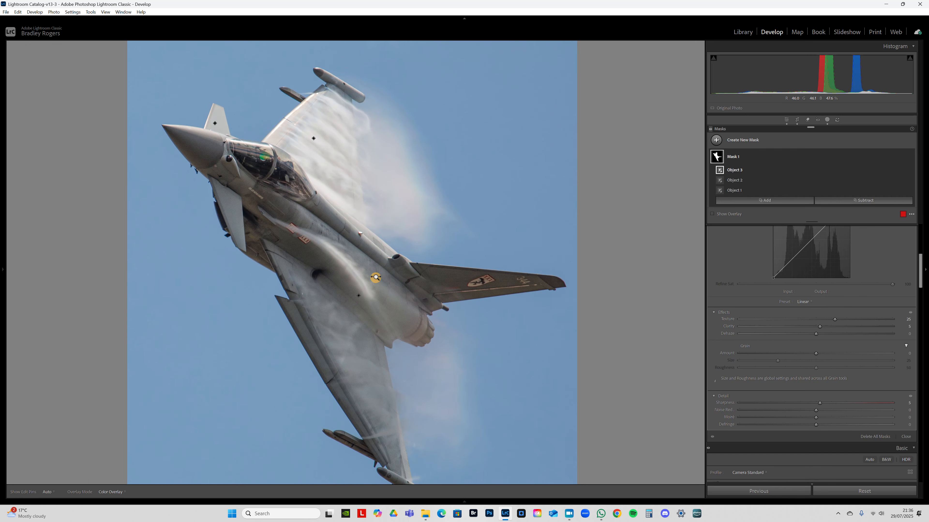
pyautogui.moveTo(816, 339); pyautogui.dragTo(819, 340)
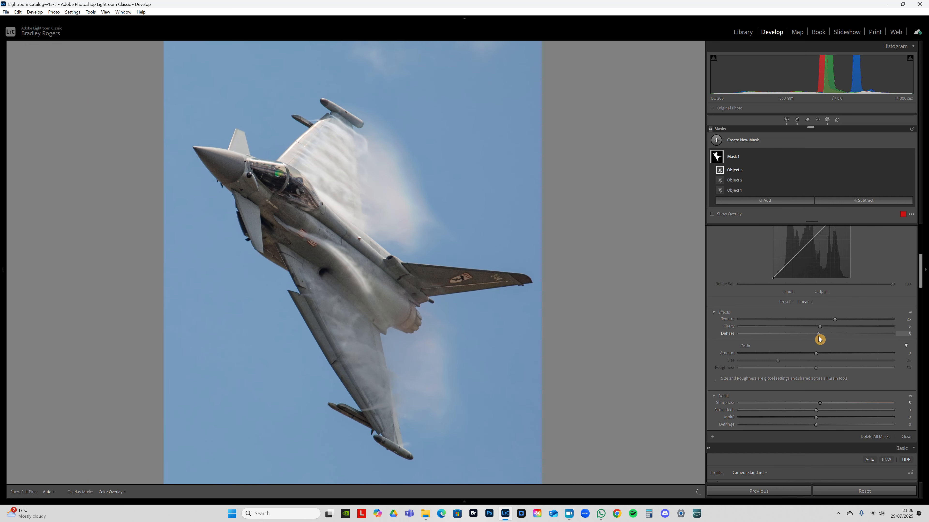
pyautogui.doubleClick(809, 333)
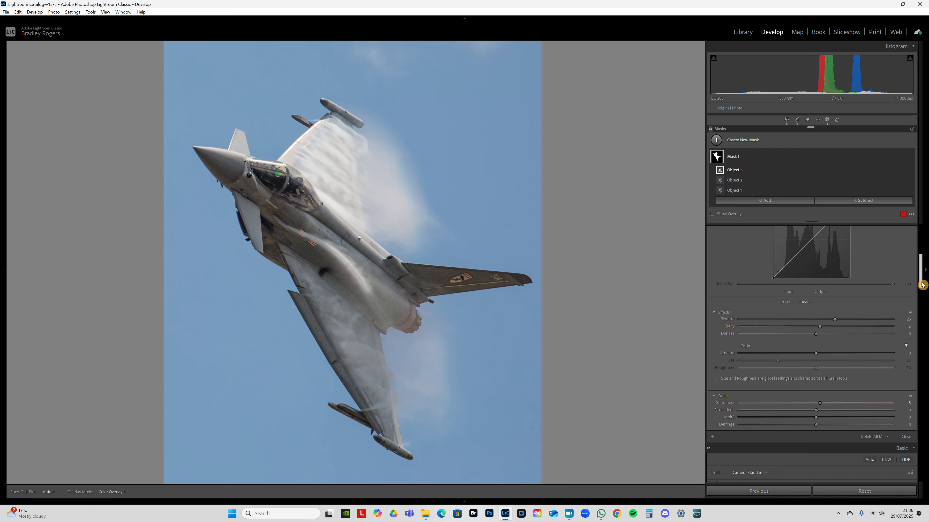
pyautogui.moveTo(922, 285); pyautogui.dragTo(923, 207)
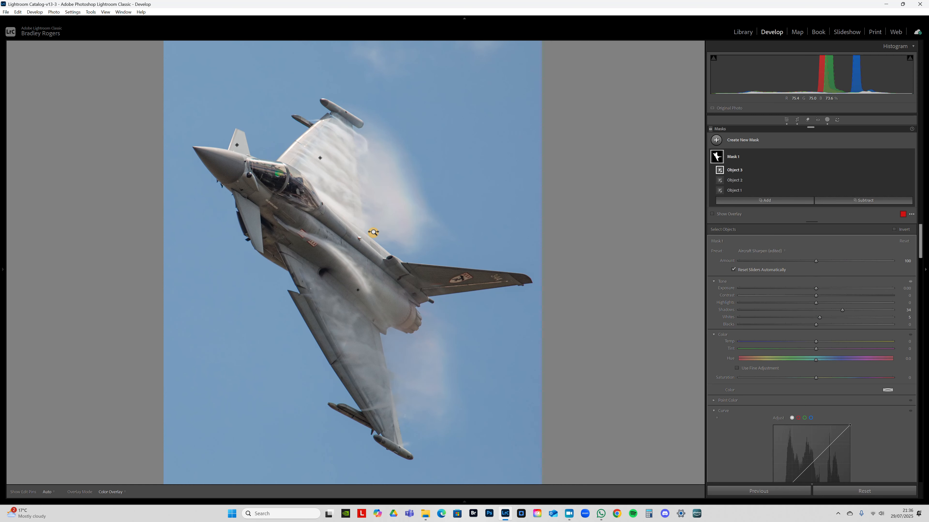
pyautogui.click(373, 233)
pyautogui.moveTo(363, 341); pyautogui.dragTo(378, 328)
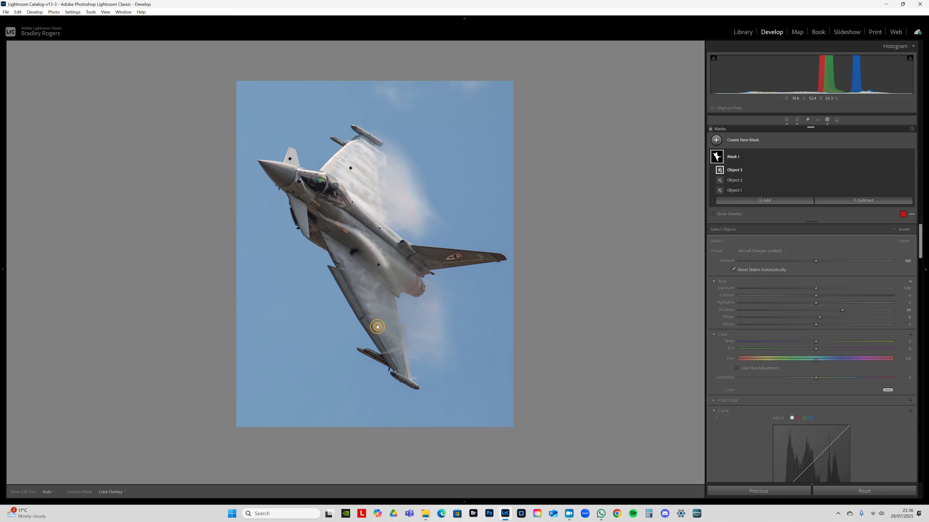
pyautogui.moveTo(404, 263)
pyautogui.mouseDown()
pyautogui.moveTo(427, 262)
pyautogui.moveTo(409, 267)
pyautogui.mouseUp()
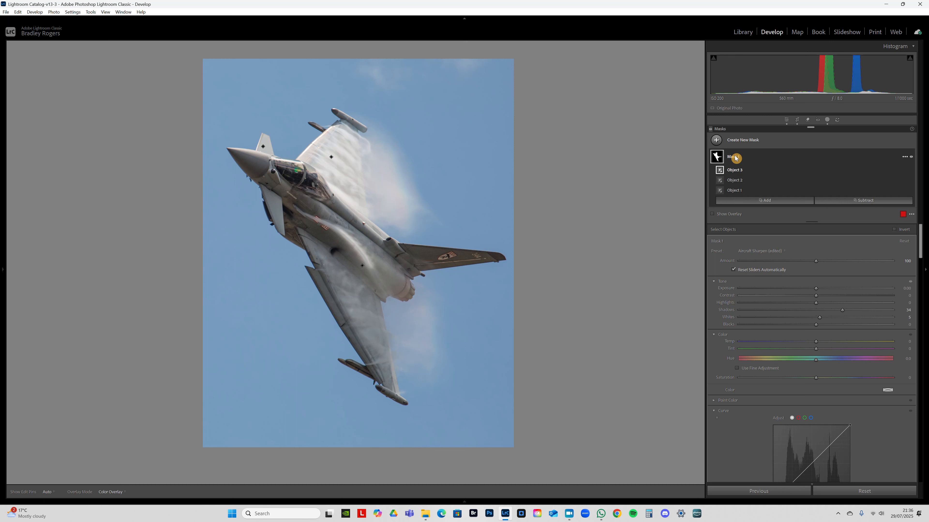
pyautogui.click(750, 140)
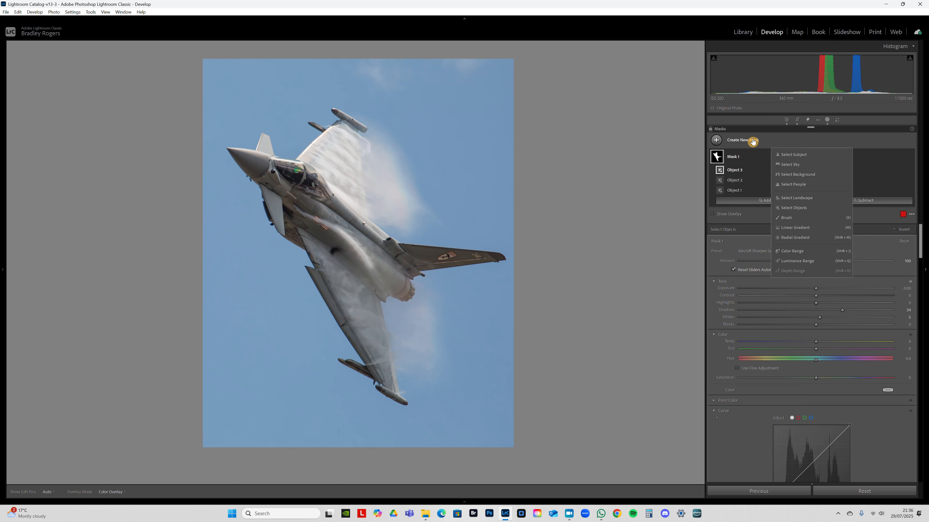
pyautogui.click(646, 199)
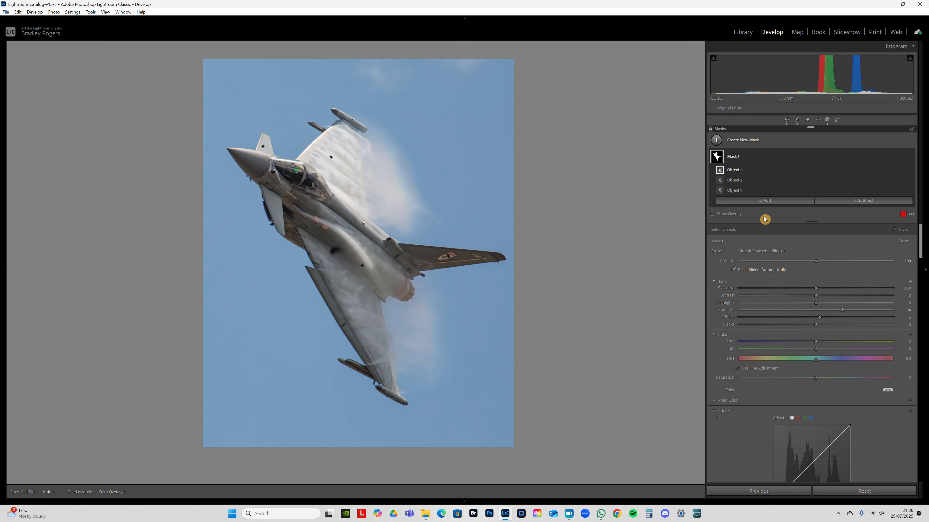
# - Show the mask overlay, and duplicate and invert the jet mask to cover the sky and background
pyautogui.click(732, 214)
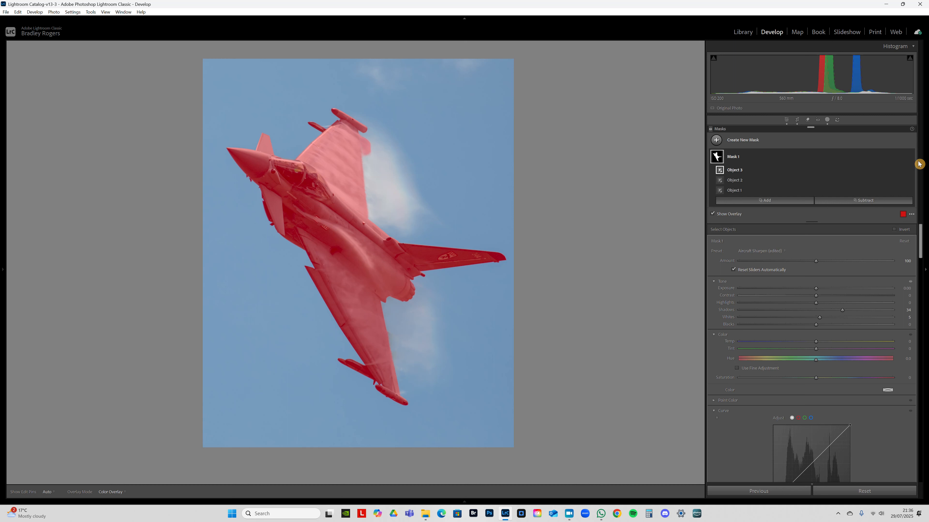
pyautogui.rightClick(906, 159)
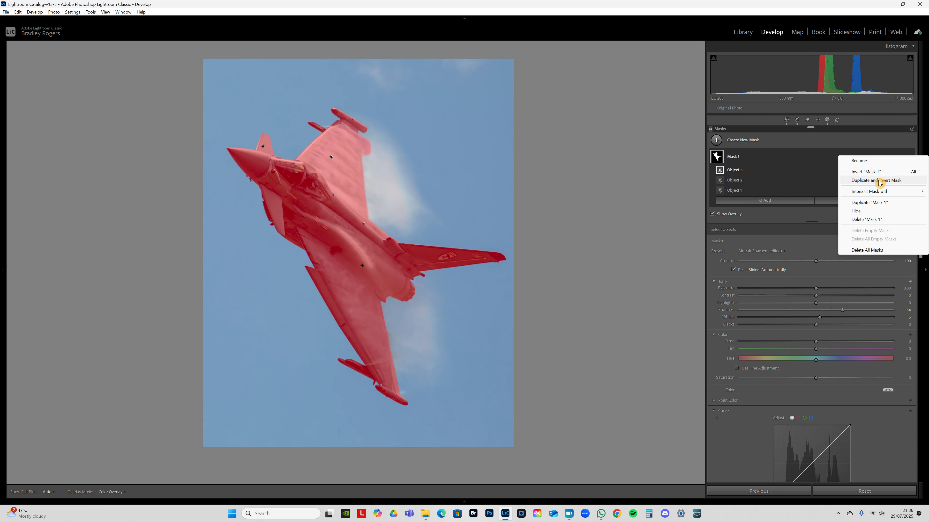
pyautogui.click(879, 181)
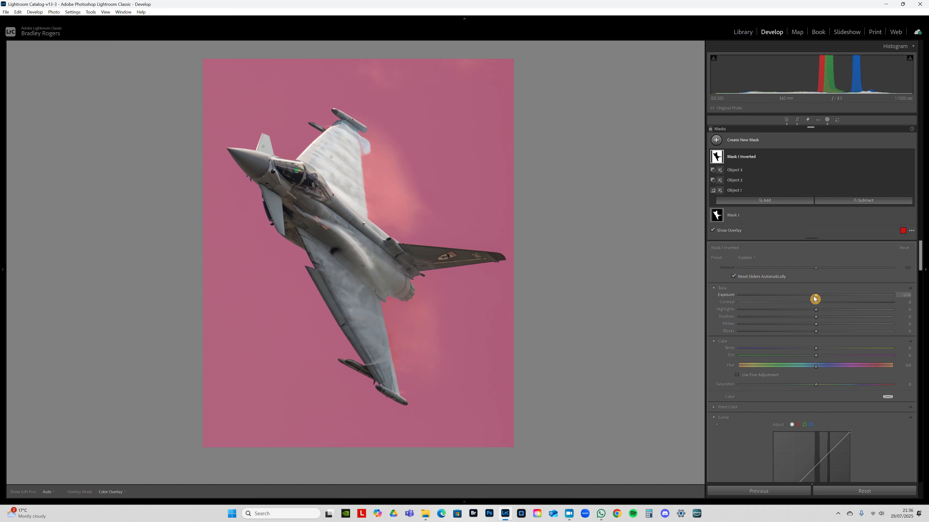
# - Try a slightly lower Exposure on the inverted sky mask, look at the overlay colour options, and reset the Exposure
pyautogui.moveTo(817, 297); pyautogui.dragTo(813, 300)
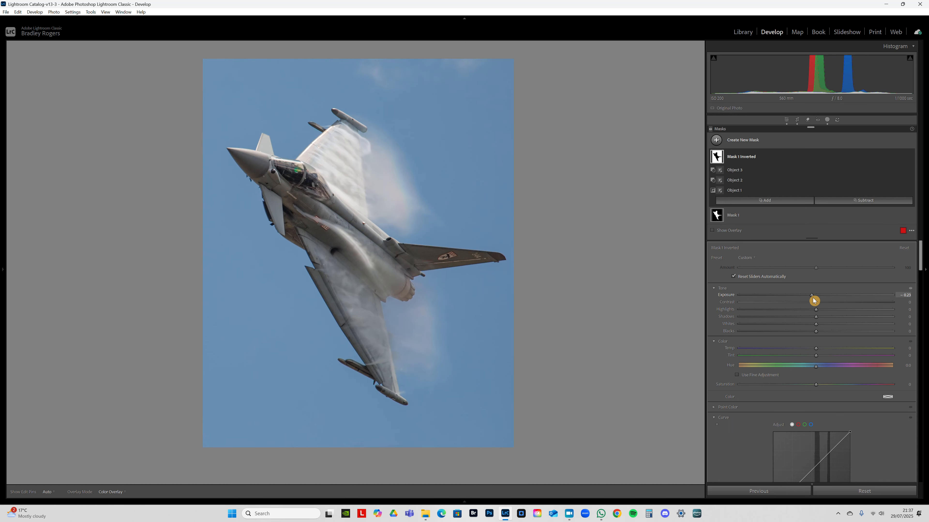
pyautogui.click(729, 231)
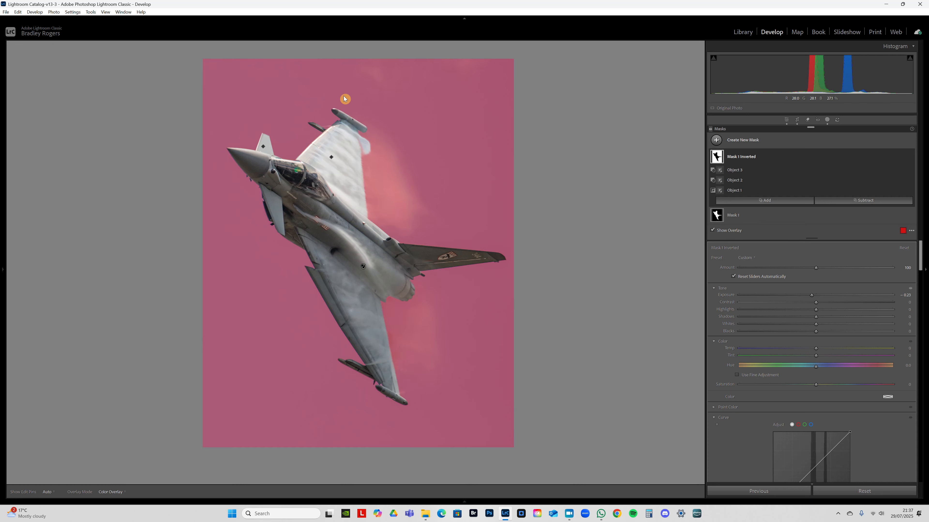
pyautogui.click(903, 231)
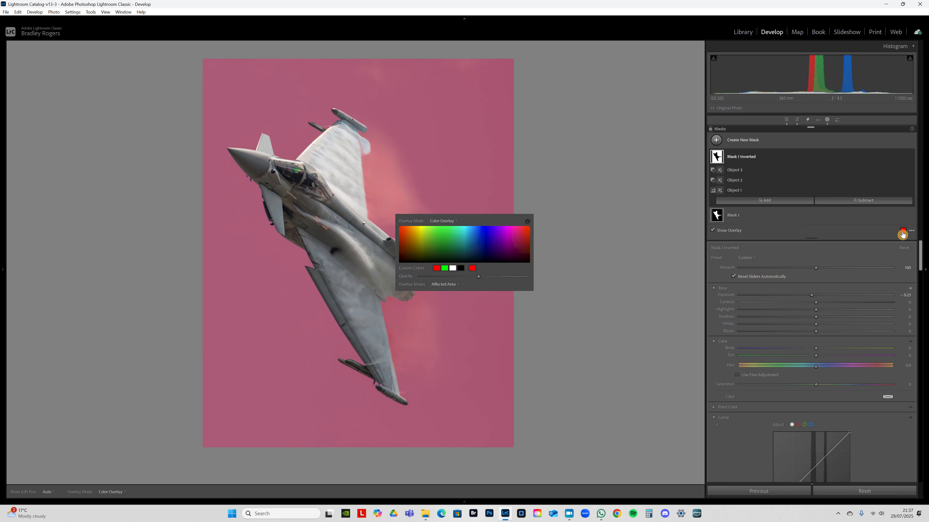
pyautogui.click(527, 222)
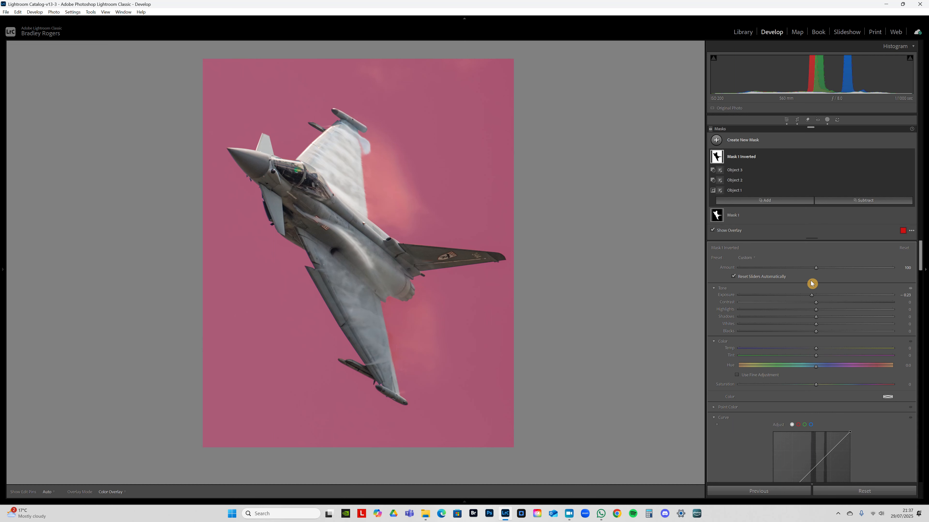
pyautogui.doubleClick(724, 296)
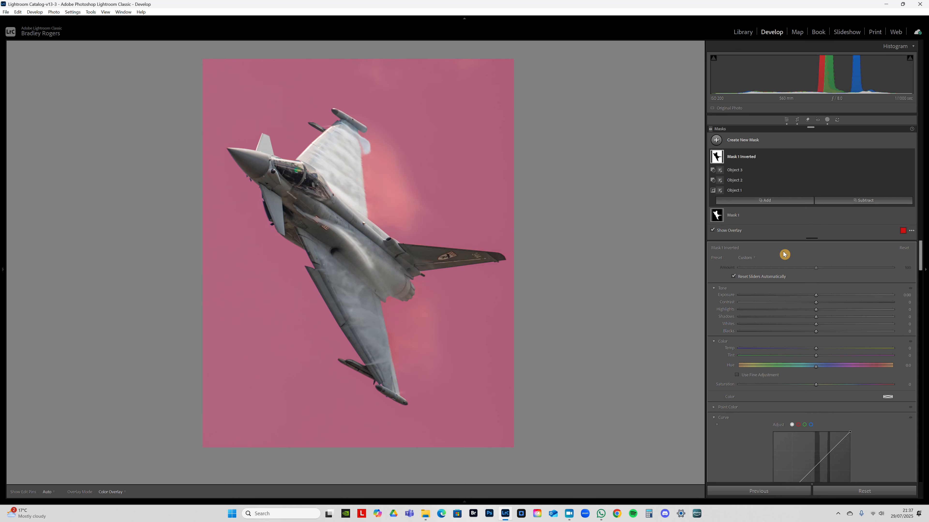
# - Check the inverted sky mask's coverage with the overlay off and on, and set its Dehaze to 11
pyautogui.click(729, 236)
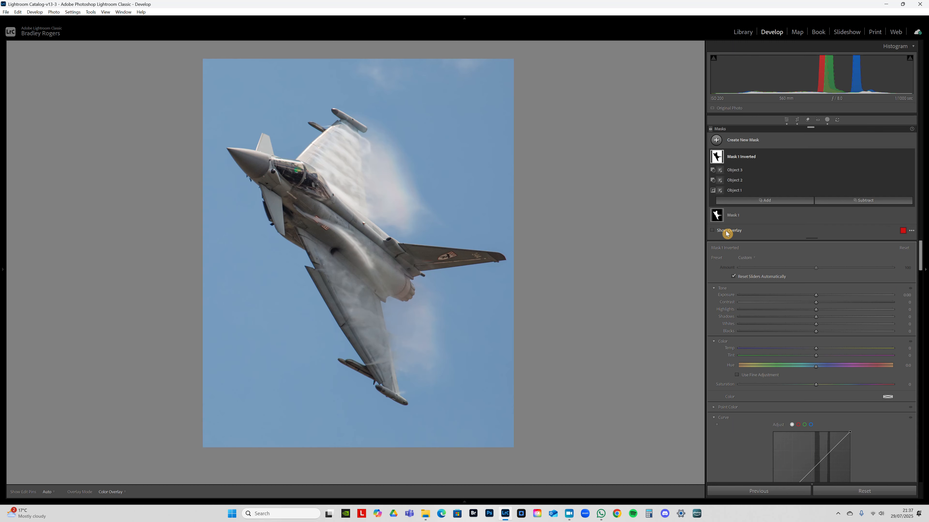
pyautogui.moveTo(818, 297)
pyautogui.mouseDown()
pyautogui.moveTo(781, 299)
pyautogui.moveTo(815, 300)
pyautogui.mouseUp()
pyautogui.press('o')
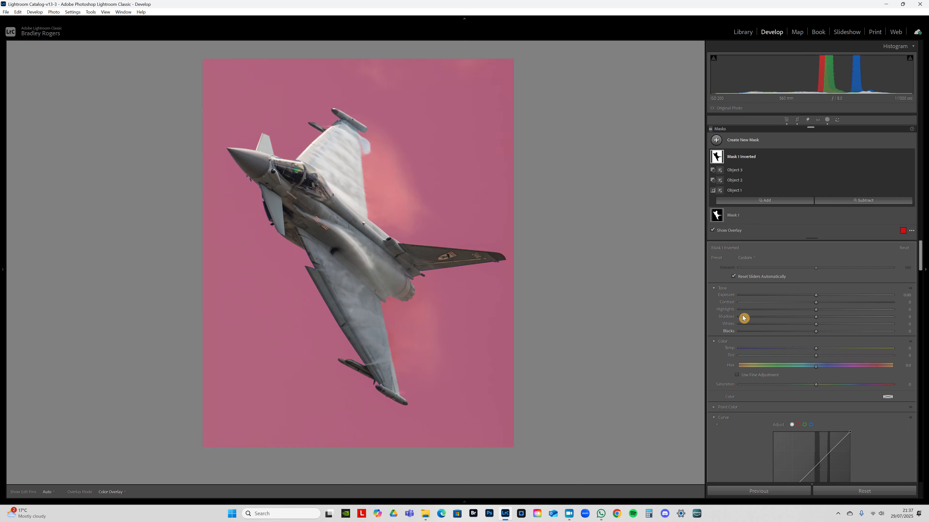
pyautogui.scroll(-4, 837, 344)
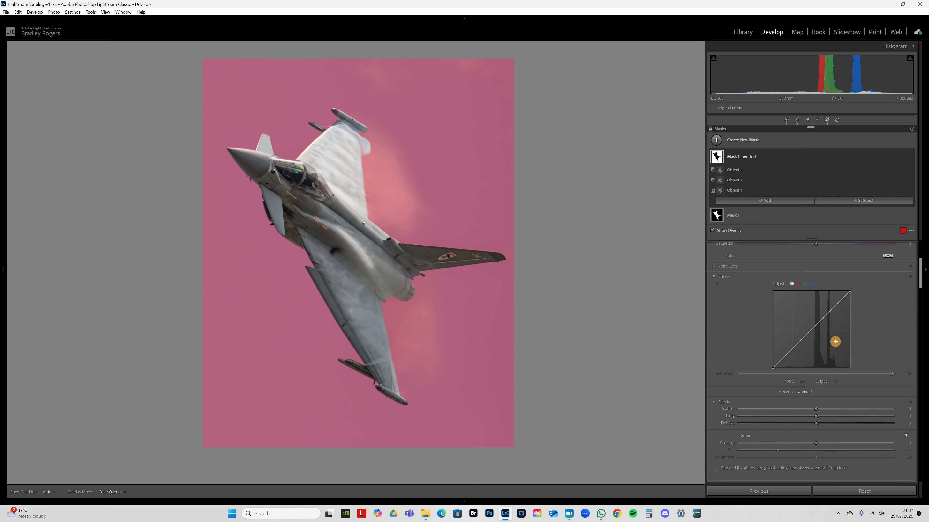
pyautogui.scroll(-2, 835, 342)
pyautogui.moveTo(818, 355); pyautogui.dragTo(828, 356)
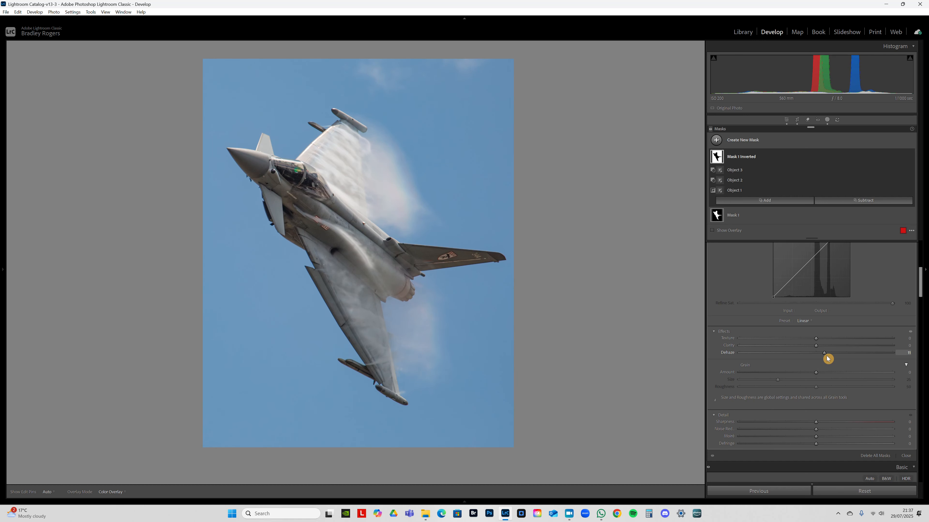
# - Set the inverted sky mask's Whites to 10 and Blacks to −7, trying higher Highlights and resetting them
pyautogui.scroll(5, 861, 314)
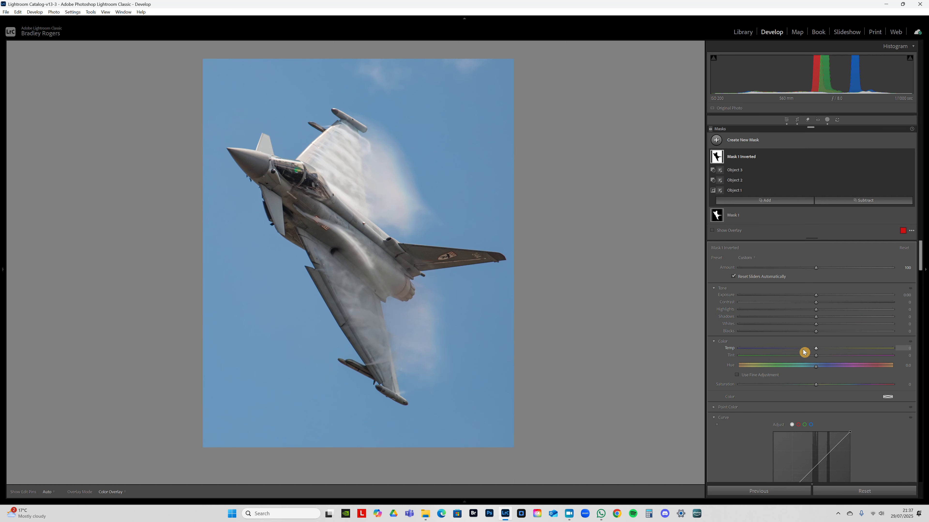
pyautogui.moveTo(816, 335)
pyautogui.mouseDown()
pyautogui.moveTo(802, 334)
pyautogui.moveTo(825, 326)
pyautogui.mouseUp()
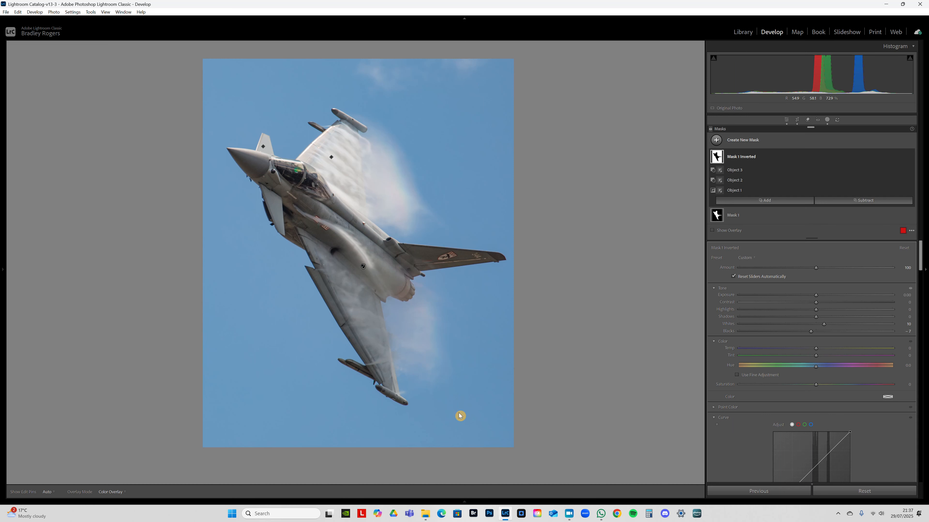
pyautogui.moveTo(825, 328)
pyautogui.mouseDown()
pyautogui.moveTo(836, 328)
pyautogui.moveTo(825, 331)
pyautogui.mouseUp()
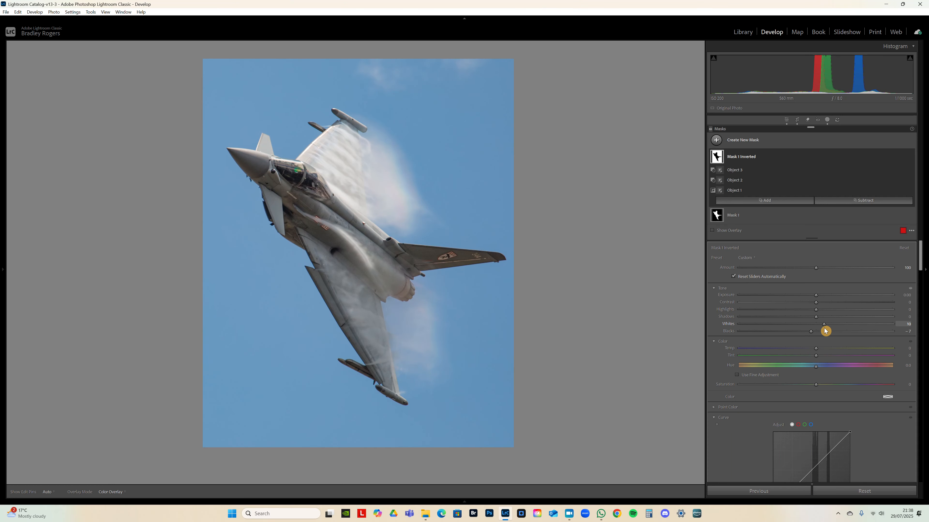
pyautogui.moveTo(817, 307); pyautogui.dragTo(825, 309)
pyautogui.doubleClick(825, 309)
# - Duplicate and invert the jet mask, Mask 1, to make a second sky and background mask
pyautogui.rightClick(906, 158)
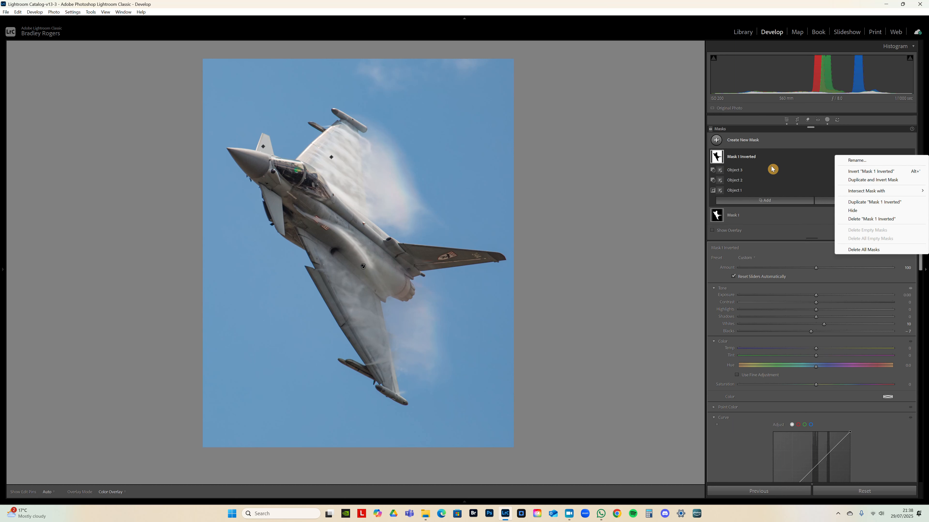
pyautogui.click(738, 219)
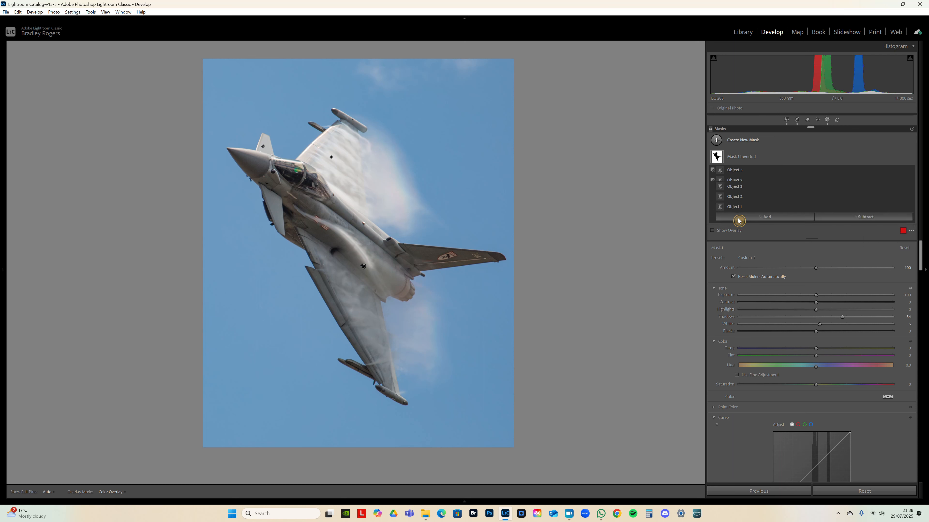
pyautogui.rightClick(904, 174)
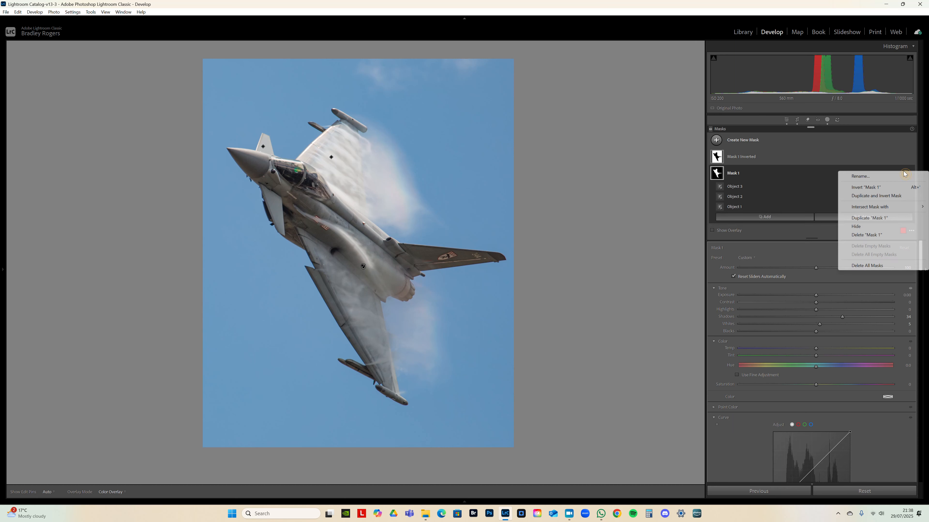
pyautogui.click(875, 200)
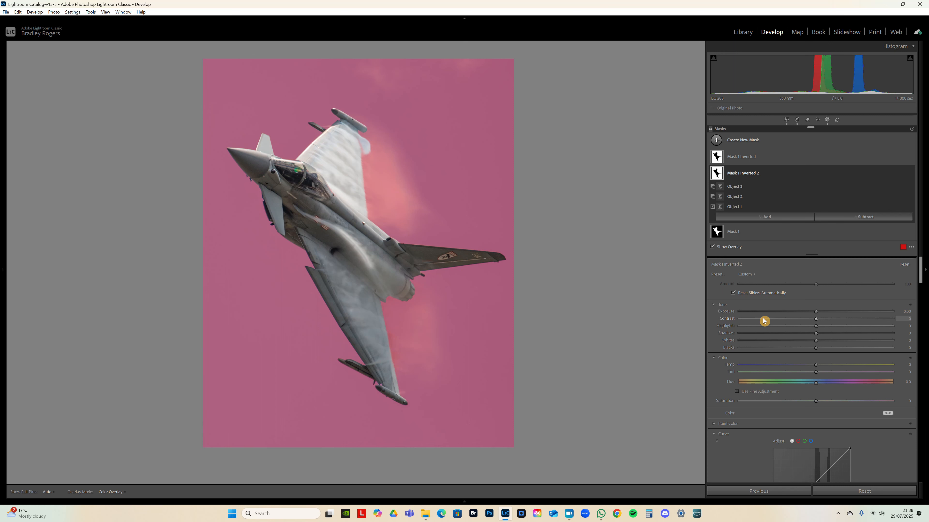
# - Intersect the second inverted mask with a vertical linear gradient running from just below the photo to just above it
pyautogui.press('alt')
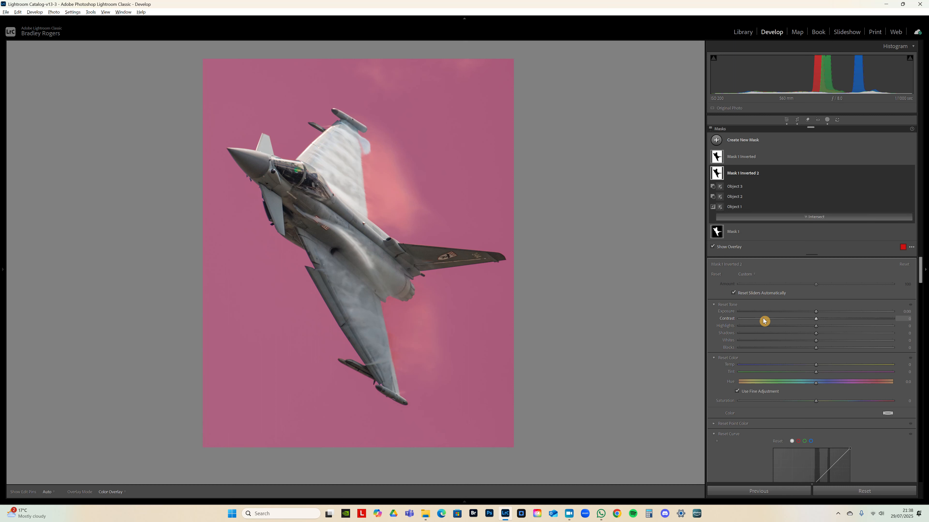
pyautogui.keyDown('alt'); pyautogui.click(820, 218); pyautogui.keyUp('alt')
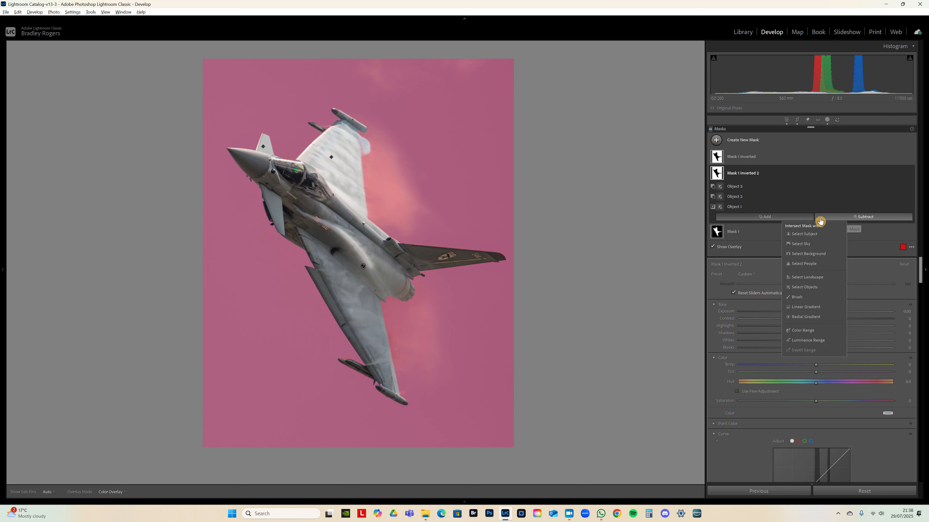
pyautogui.press('alt')
pyautogui.keyDown('alt'); pyautogui.click(819, 218); pyautogui.keyUp('alt')
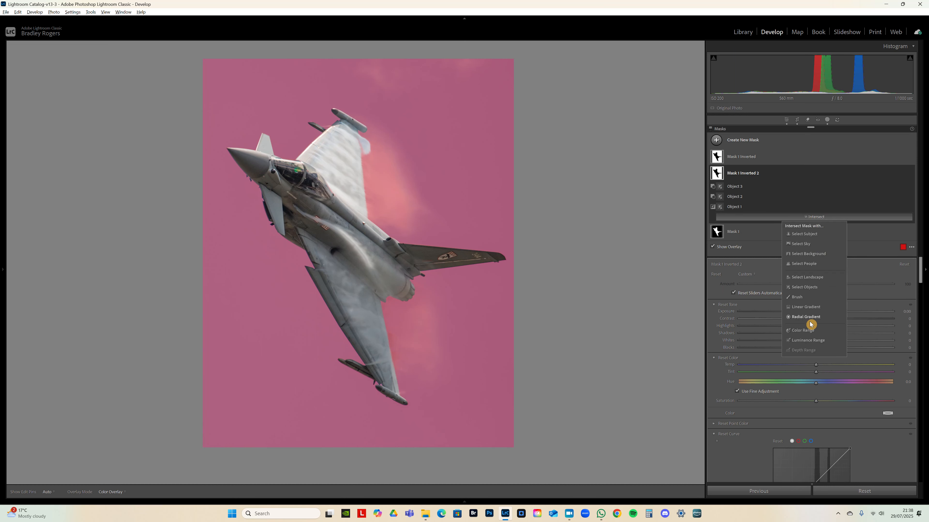
pyautogui.click(815, 307)
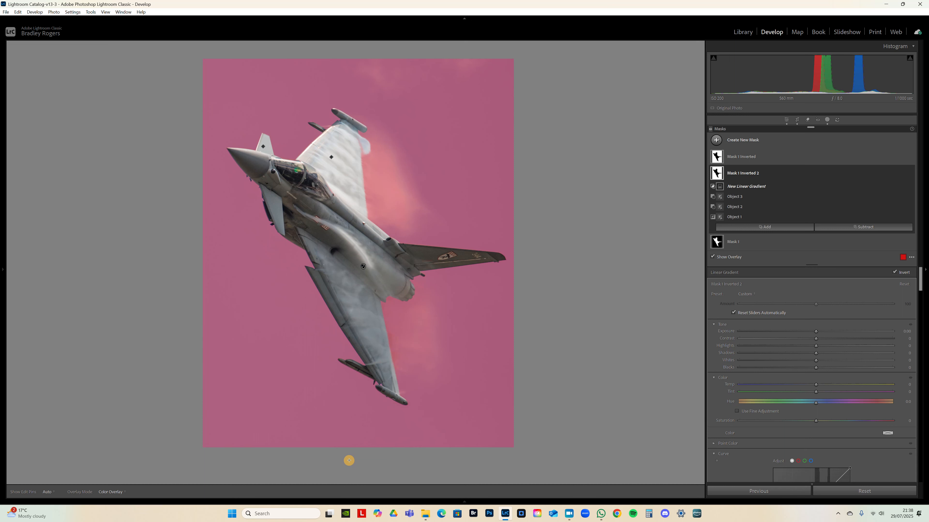
pyautogui.press('alt')
pyautogui.moveTo(349, 459); pyautogui.dragTo(350, 152)
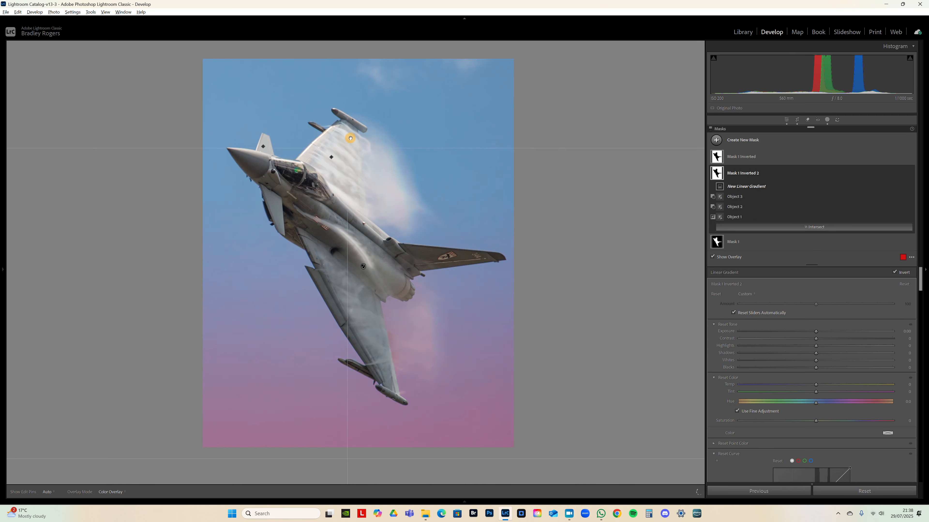
pyautogui.moveTo(350, 52); pyautogui.dragTo(351, 52)
# - Darken the gradient sky mask with an Exposure of −0.54 and Highlights of −65
pyautogui.moveTo(821, 338); pyautogui.dragTo(814, 334)
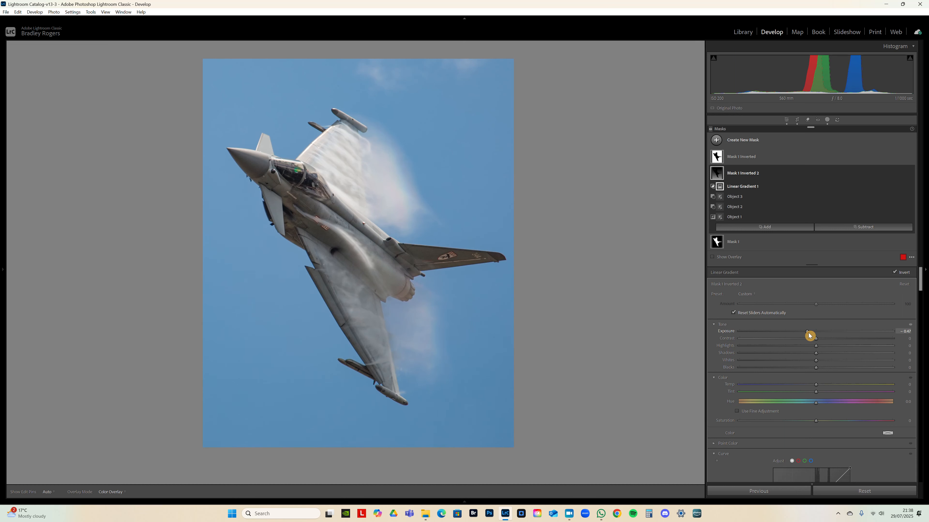
pyautogui.moveTo(808, 333); pyautogui.dragTo(796, 351)
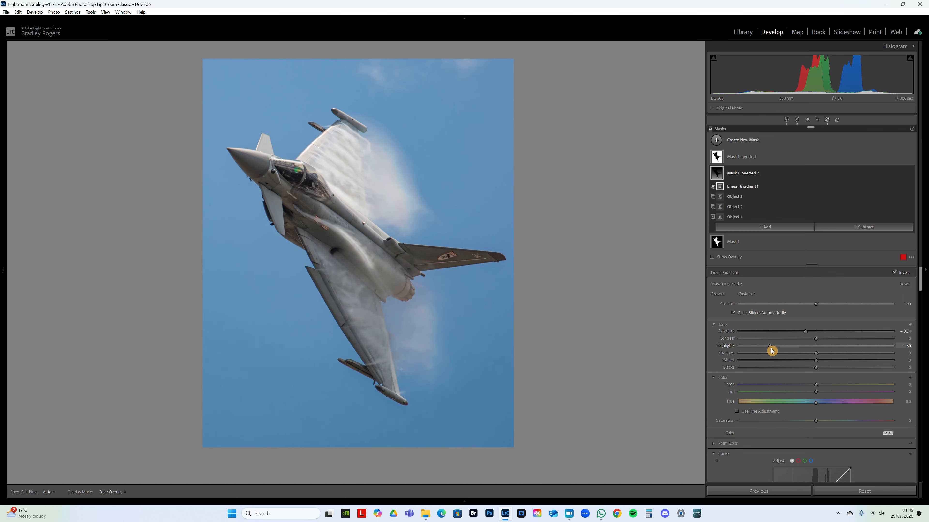
pyautogui.moveTo(767, 347); pyautogui.dragTo(766, 348)
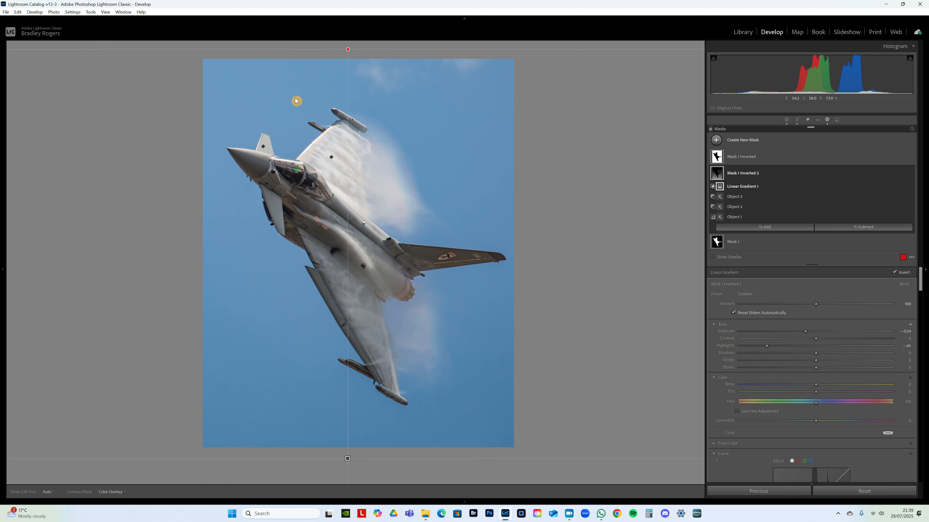
# - Tilt and reposition the linear gradient so it runs diagonally from below the photo's lower-right area to its upper-left corner
pyautogui.moveTo(485, 458); pyautogui.dragTo(480, 422)
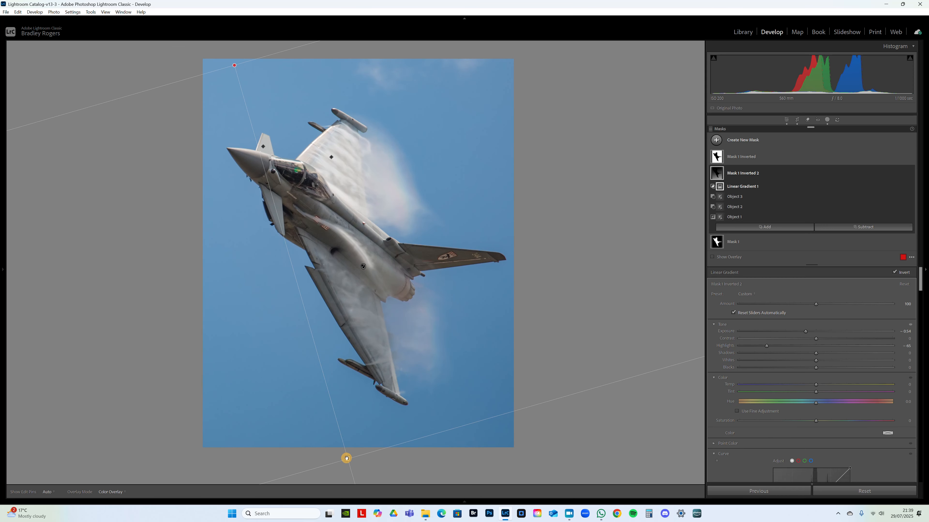
pyautogui.moveTo(348, 462); pyautogui.dragTo(383, 495)
pyautogui.moveTo(424, 407); pyautogui.dragTo(410, 409)
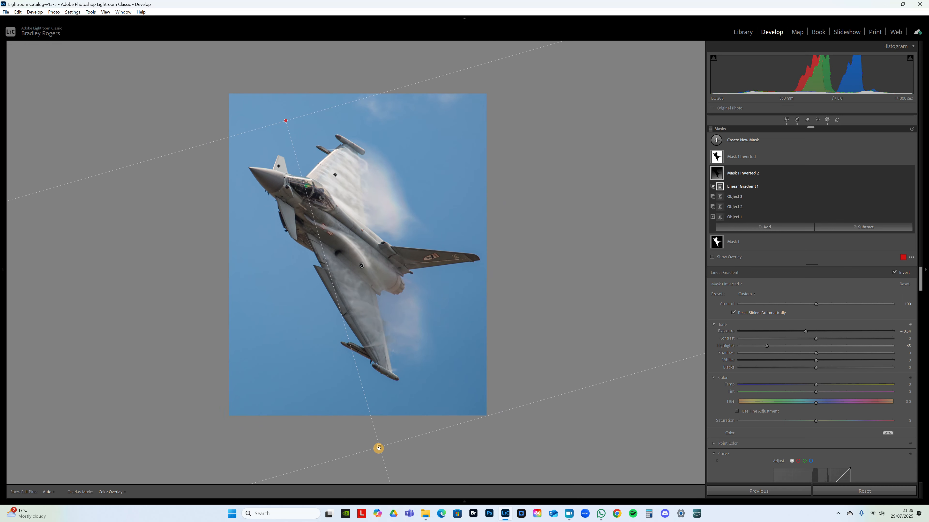
pyautogui.press('alt')
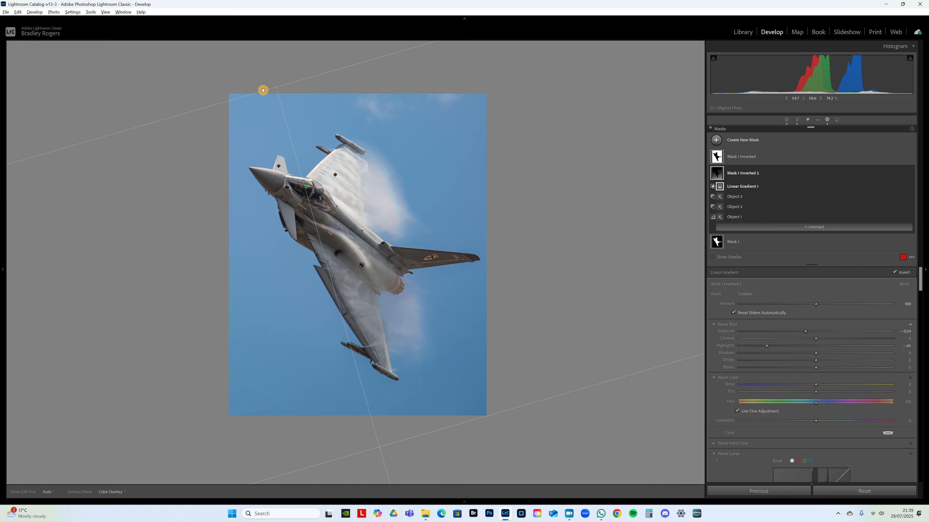
pyautogui.moveTo(465, 424); pyautogui.dragTo(465, 418)
pyautogui.moveTo(383, 448); pyautogui.dragTo(399, 454)
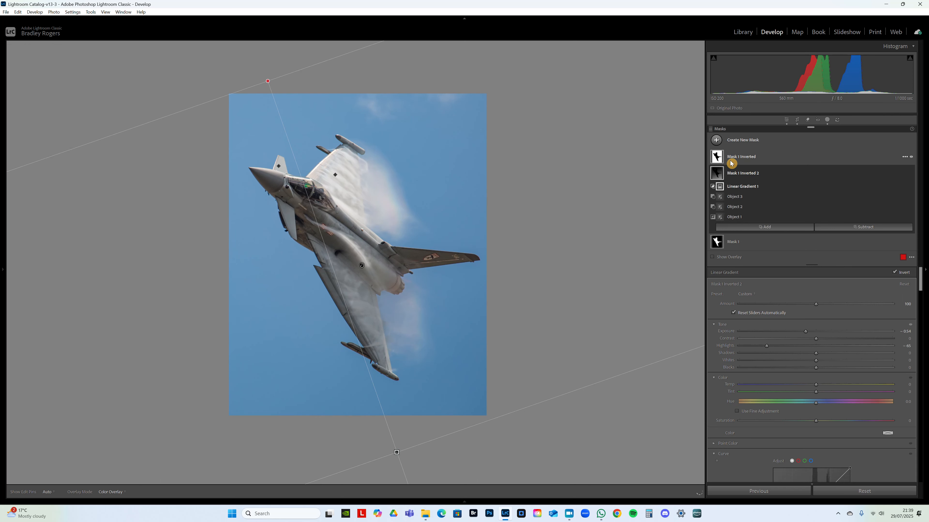
# - Subtract a size 11 brush with Feather 100 and Flow 53 from the first inverted mask over the vapour above the wing
pyautogui.click(743, 242)
pyautogui.click(742, 155)
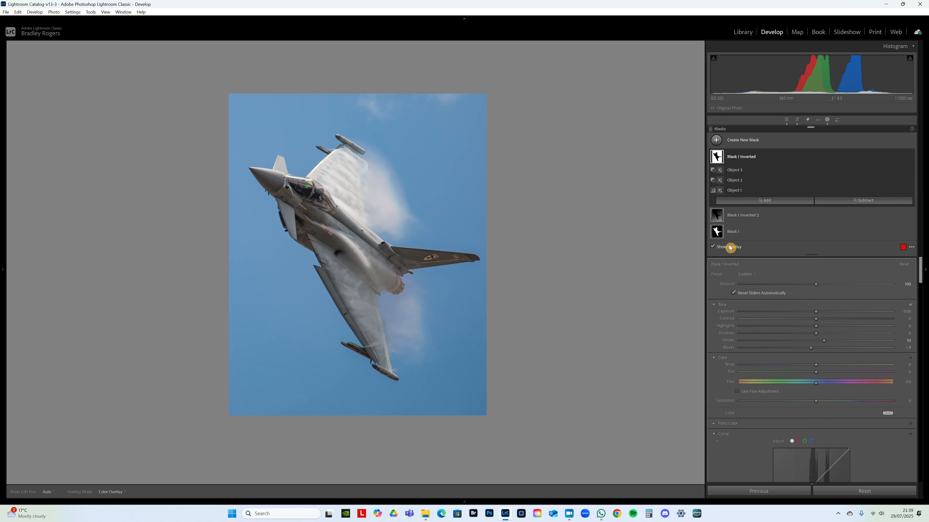
pyautogui.click(844, 203)
pyautogui.click(846, 282)
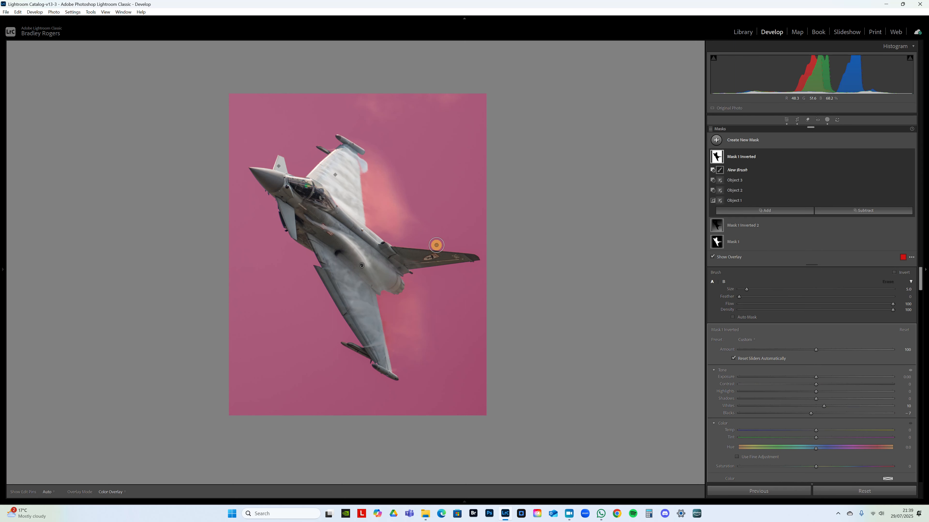
pyautogui.moveTo(821, 299); pyautogui.dragTo(897, 303)
pyautogui.moveTo(828, 307)
pyautogui.mouseDown()
pyautogui.moveTo(788, 307)
pyautogui.moveTo(820, 307)
pyautogui.mouseUp()
pyautogui.moveTo(376, 226); pyautogui.dragTo(426, 210)
pyautogui.scroll(6, 369, 120)
pyautogui.moveTo(366, 122)
pyautogui.mouseDown()
pyautogui.moveTo(393, 108)
pyautogui.moveTo(387, 164)
pyautogui.moveTo(378, 151)
pyautogui.moveTo(392, 238)
pyautogui.moveTo(381, 218)
pyautogui.mouseUp()
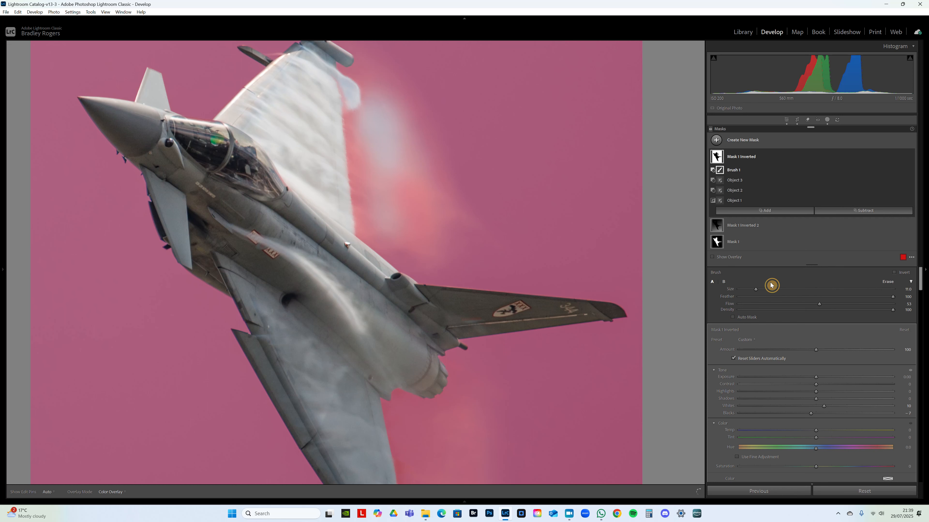
# - Hide the overlay, set the brush Flow to 62, and brush the remaining vapour above and below the jet out of the first inverted mask
pyautogui.click(731, 261)
pyautogui.moveTo(825, 307); pyautogui.dragTo(840, 307)
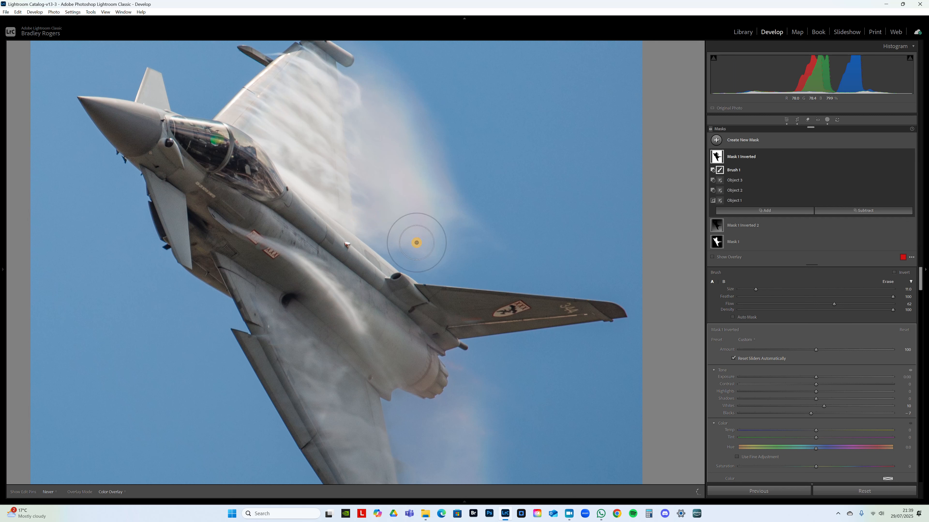
pyautogui.moveTo(353, 86)
pyautogui.mouseDown()
pyautogui.moveTo(369, 101)
pyautogui.moveTo(377, 148)
pyautogui.moveTo(366, 161)
pyautogui.moveTo(380, 147)
pyautogui.moveTo(370, 155)
pyautogui.moveTo(387, 163)
pyautogui.moveTo(359, 108)
pyautogui.moveTo(395, 205)
pyautogui.moveTo(360, 189)
pyautogui.moveTo(348, 133)
pyautogui.moveTo(362, 211)
pyautogui.moveTo(334, 100)
pyautogui.moveTo(346, 150)
pyautogui.mouseUp()
pyautogui.hotkey('ctrl', '-')
pyautogui.hotkey('ctrl', '-')
pyautogui.moveTo(438, 326)
pyautogui.mouseDown()
pyautogui.moveTo(431, 439)
pyautogui.moveTo(425, 380)
pyautogui.moveTo(441, 396)
pyautogui.moveTo(414, 265)
pyautogui.moveTo(395, 246)
pyautogui.moveTo(410, 334)
pyautogui.moveTo(388, 324)
pyautogui.moveTo(418, 308)
pyautogui.moveTo(405, 233)
pyautogui.moveTo(416, 301)
pyautogui.moveTo(383, 312)
pyautogui.moveTo(414, 298)
pyautogui.moveTo(403, 244)
pyautogui.moveTo(369, 229)
pyautogui.moveTo(410, 272)
pyautogui.moveTo(415, 253)
pyautogui.moveTo(428, 326)
pyautogui.moveTo(403, 336)
pyautogui.moveTo(383, 234)
pyautogui.moveTo(310, 186)
pyautogui.moveTo(331, 187)
pyautogui.moveTo(357, 235)
pyautogui.moveTo(332, 166)
pyautogui.moveTo(372, 226)
pyautogui.moveTo(336, 182)
pyautogui.moveTo(330, 188)
pyautogui.moveTo(402, 265)
pyautogui.moveTo(380, 238)
pyautogui.moveTo(399, 323)
pyautogui.moveTo(393, 306)
pyautogui.moveTo(359, 302)
pyautogui.mouseUp()
# - Subtract the vapour clouds above and below the jet from the gradient sky mask with the brush
pyautogui.click(752, 228)
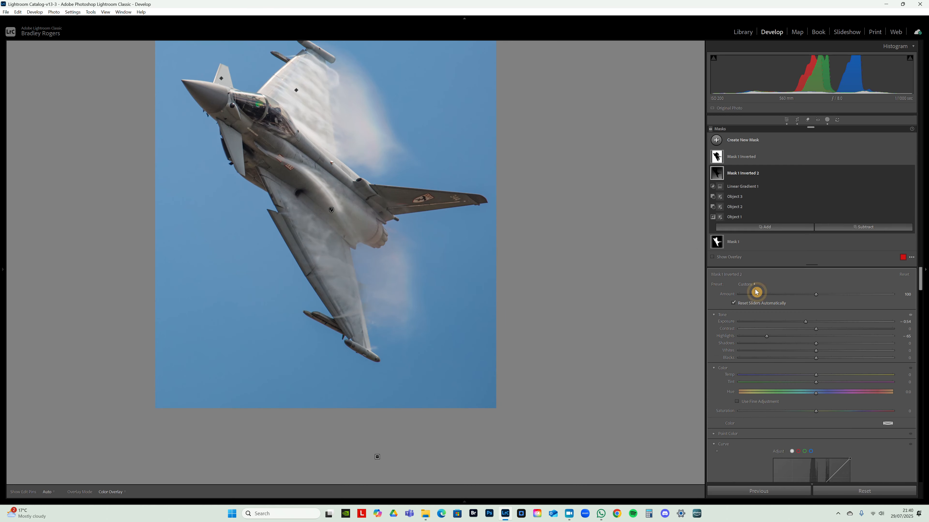
pyautogui.click(864, 229)
pyautogui.click(850, 307)
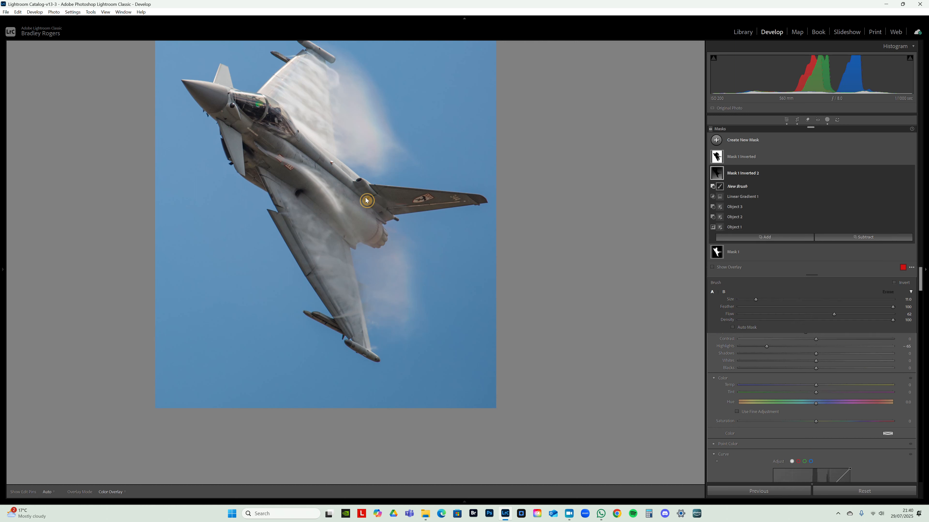
pyautogui.moveTo(346, 93)
pyautogui.mouseDown()
pyautogui.moveTo(354, 148)
pyautogui.moveTo(349, 103)
pyautogui.moveTo(372, 148)
pyautogui.moveTo(362, 97)
pyautogui.moveTo(347, 82)
pyautogui.moveTo(377, 147)
pyautogui.moveTo(347, 112)
pyautogui.moveTo(357, 83)
pyautogui.moveTo(357, 139)
pyautogui.mouseUp()
pyautogui.moveTo(406, 291)
pyautogui.mouseDown()
pyautogui.moveTo(392, 265)
pyautogui.moveTo(388, 310)
pyautogui.moveTo(401, 259)
pyautogui.moveTo(389, 304)
pyautogui.moveTo(391, 244)
pyautogui.moveTo(403, 287)
pyautogui.moveTo(388, 316)
pyautogui.moveTo(378, 234)
pyautogui.moveTo(397, 265)
pyautogui.moveTo(390, 240)
pyautogui.moveTo(386, 313)
pyautogui.moveTo(390, 253)
pyautogui.moveTo(419, 253)
pyautogui.mouseUp()
pyautogui.hotkey('ctrl', '-')
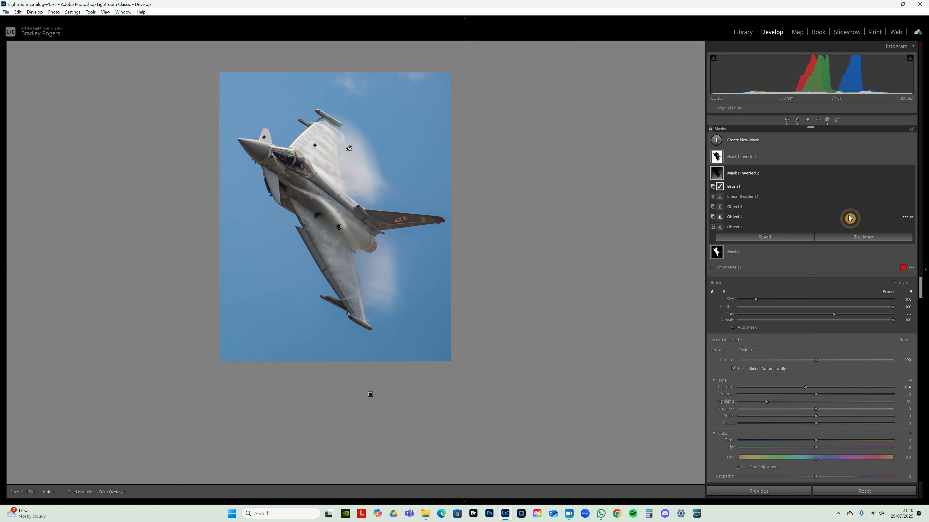
# - Set the gradient sky mask's Whites to −12, Blacks to −15 and Contrast to 15, and reduce its Amount to 94
pyautogui.click(747, 175)
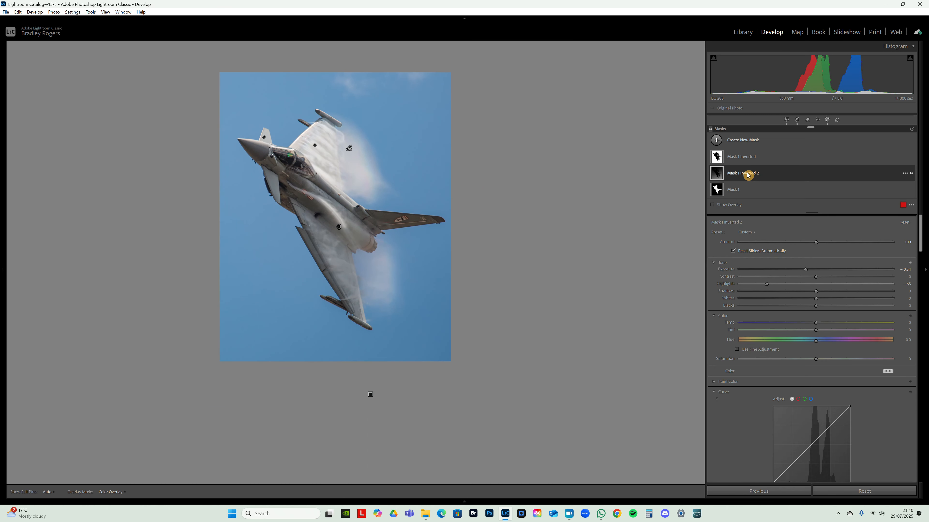
pyautogui.click(748, 175)
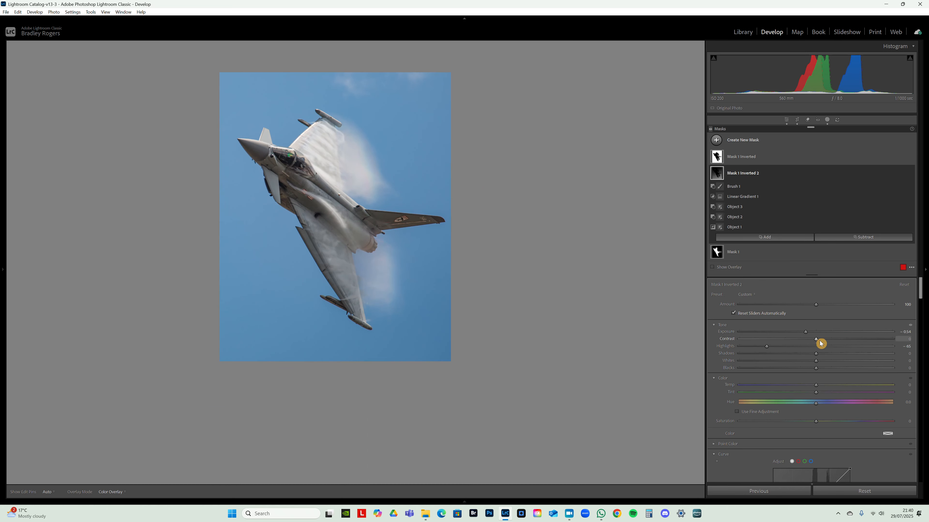
pyautogui.moveTo(817, 363); pyautogui.dragTo(807, 364)
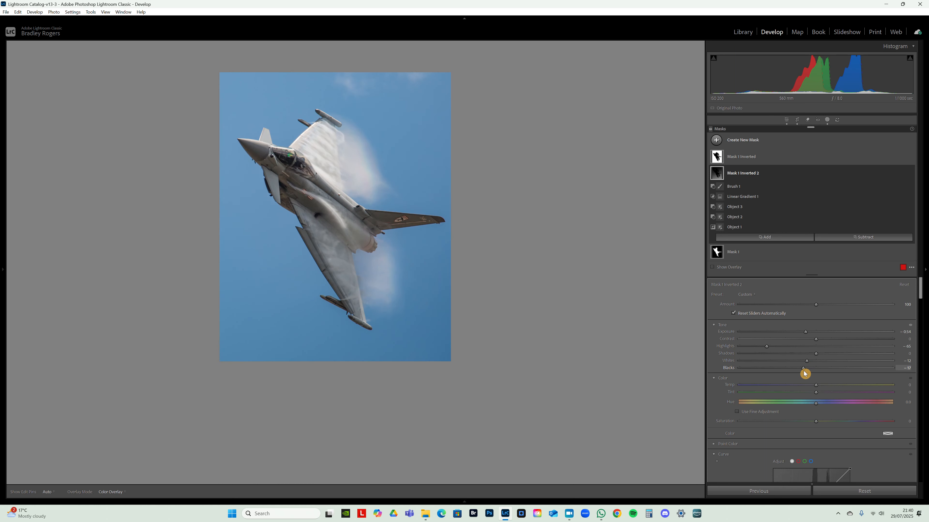
pyautogui.moveTo(806, 371); pyautogui.dragTo(829, 341)
pyautogui.moveTo(856, 305); pyautogui.dragTo(812, 309)
pyautogui.moveTo(367, 229)
pyautogui.mouseDown()
pyautogui.moveTo(336, 235)
pyautogui.moveTo(375, 226)
pyautogui.moveTo(367, 228)
pyautogui.mouseUp()
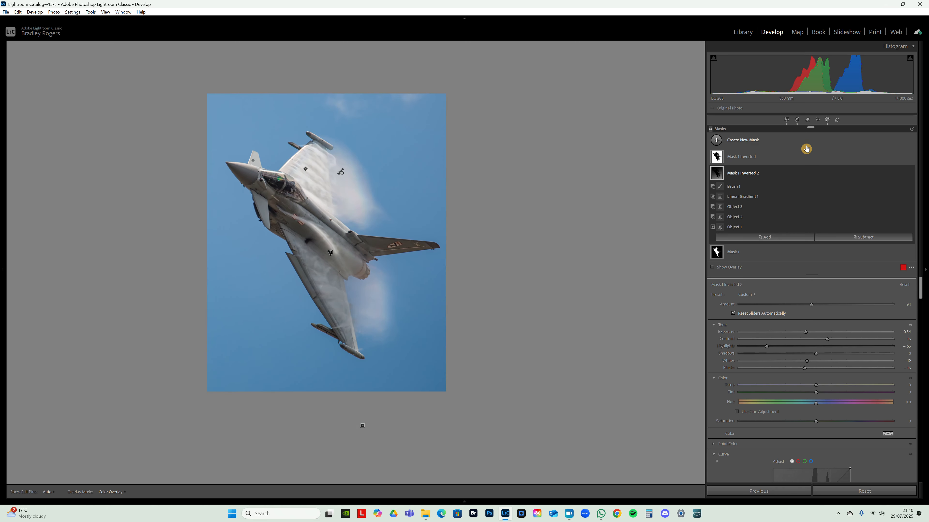
# - Duplicate the first inverted sky mask and reset all adjustments on the copy
pyautogui.click(746, 158)
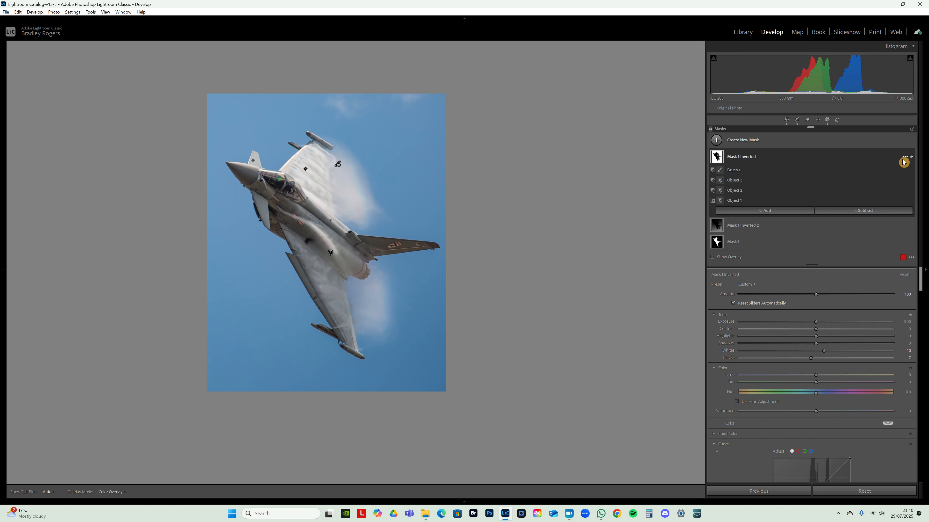
pyautogui.click(906, 158)
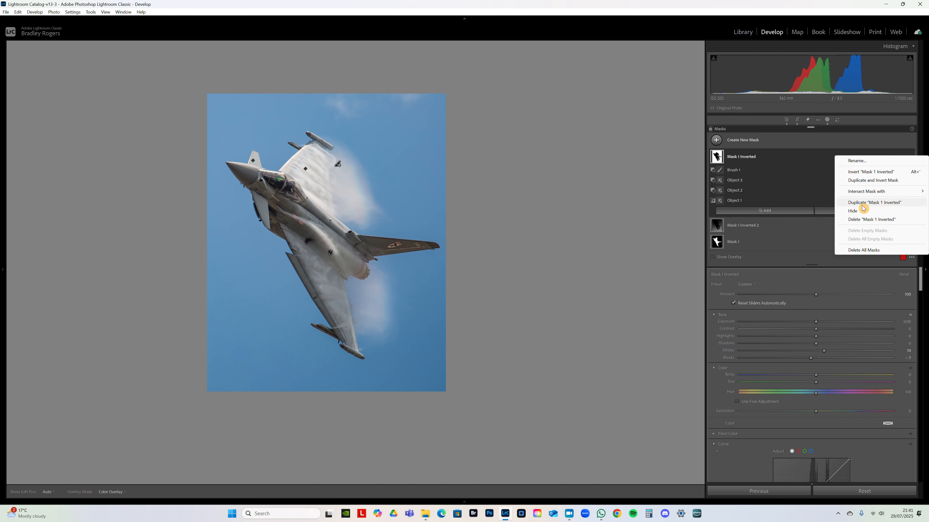
pyautogui.click(882, 206)
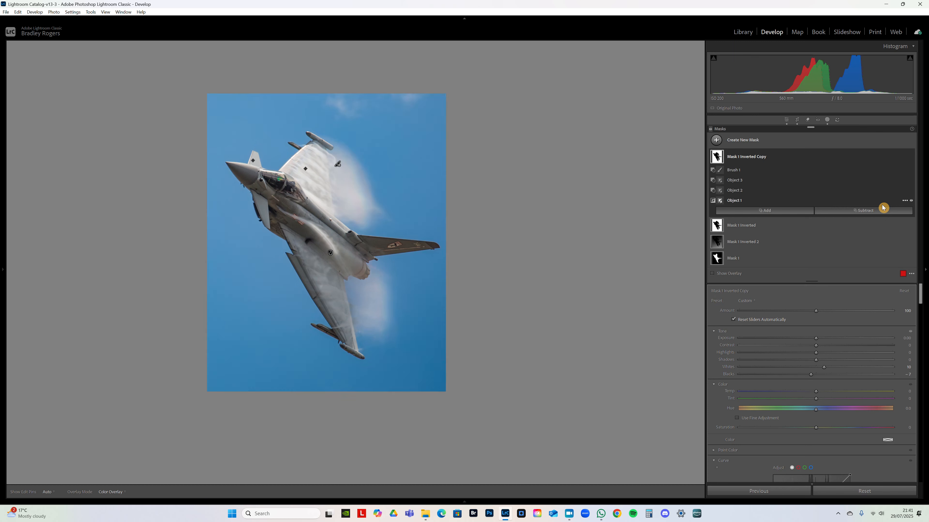
pyautogui.click(905, 291)
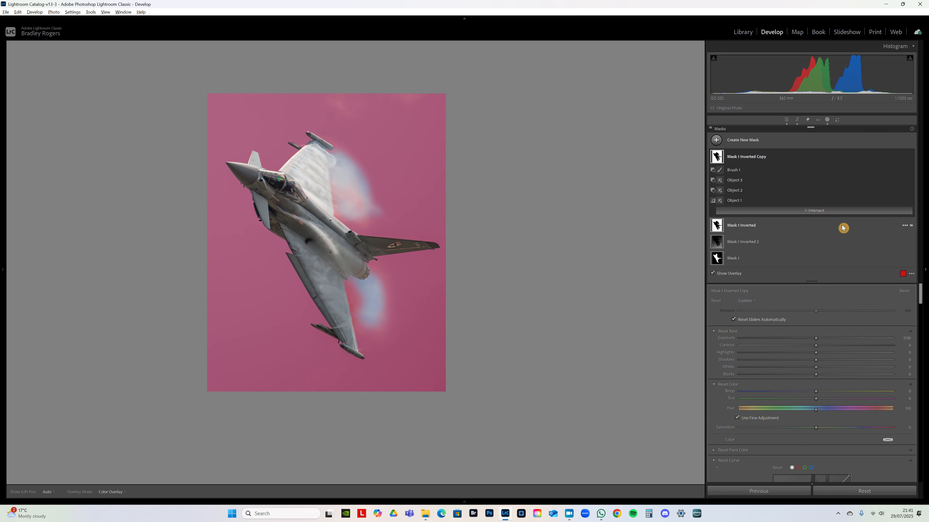
# - Intersect the copied sky mask with a large radial gradient at Feather 100, covering the upper-left sky and centred beyond the photo's corner
pyautogui.click(816, 210)
pyautogui.click(805, 310)
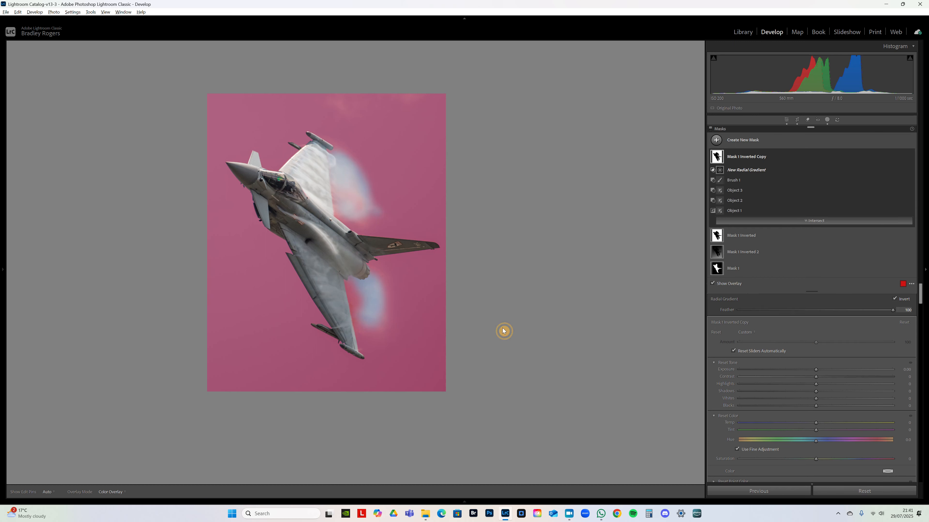
pyautogui.hotkey('ctrl', '-')
pyautogui.moveTo(193, 70); pyautogui.dragTo(395, 201)
pyautogui.hotkey('ctrl', '-')
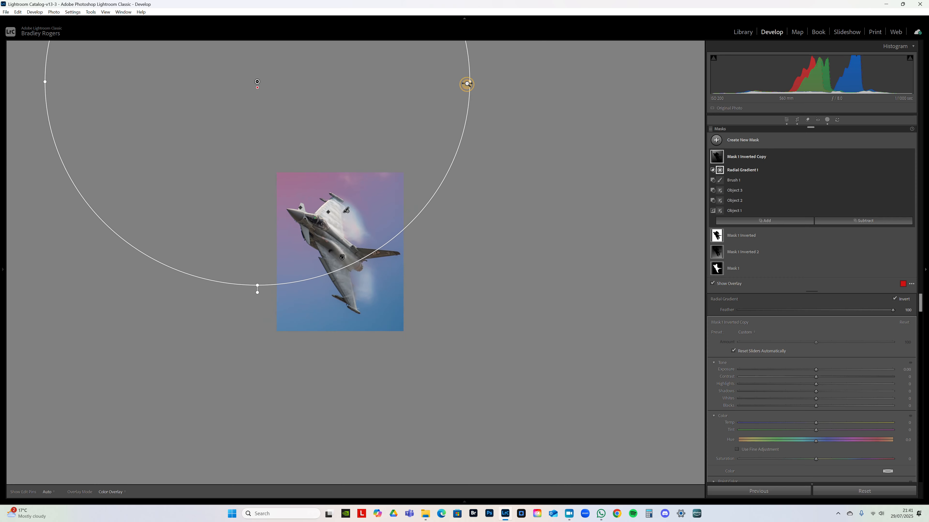
pyautogui.moveTo(469, 81); pyautogui.dragTo(446, 82)
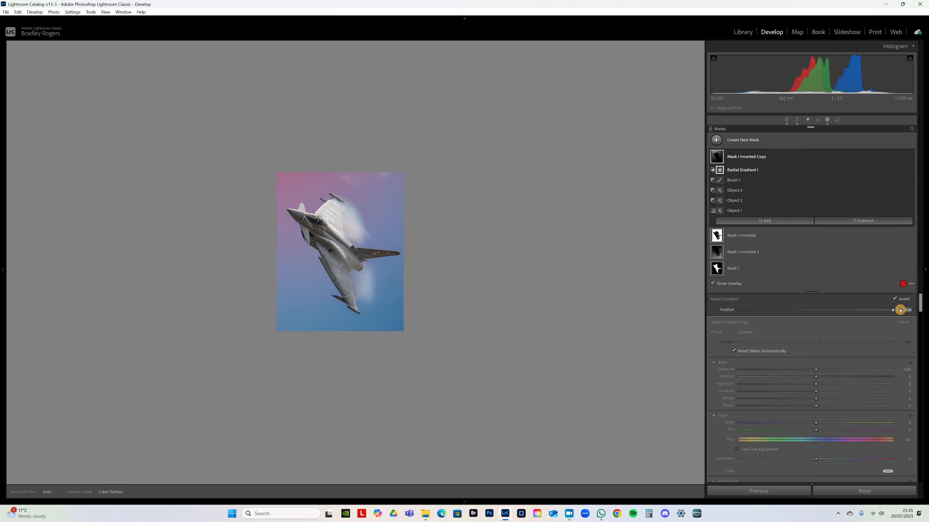
pyautogui.moveTo(263, 289); pyautogui.dragTo(394, 277)
pyautogui.moveTo(337, 218); pyautogui.dragTo(397, 218)
# - Set the radial sky mask's Exposure to 0.39, Whites to 24, Blacks to 7, Texture and Clarity to −20, and Dehaze to −16
pyautogui.moveTo(818, 371); pyautogui.dragTo(816, 423)
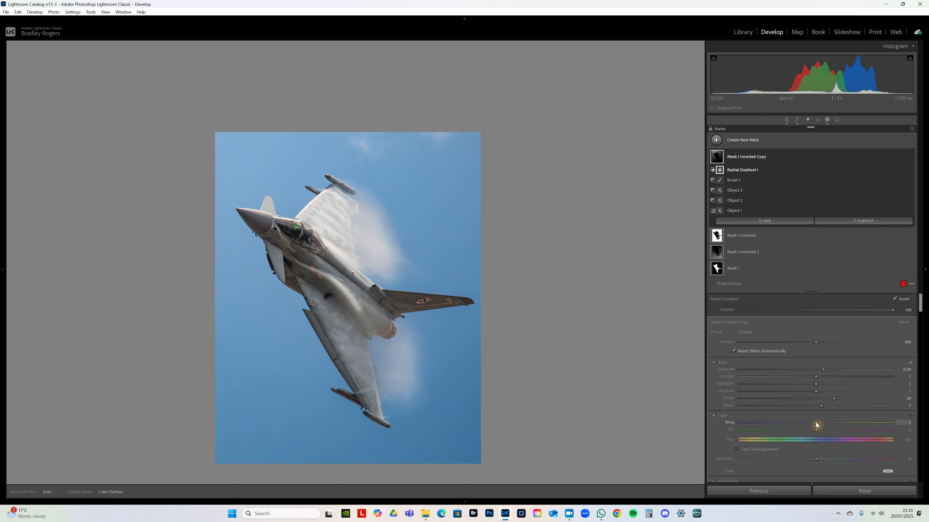
pyautogui.moveTo(823, 423); pyautogui.dragTo(828, 421)
pyautogui.moveTo(922, 312); pyautogui.dragTo(922, 338)
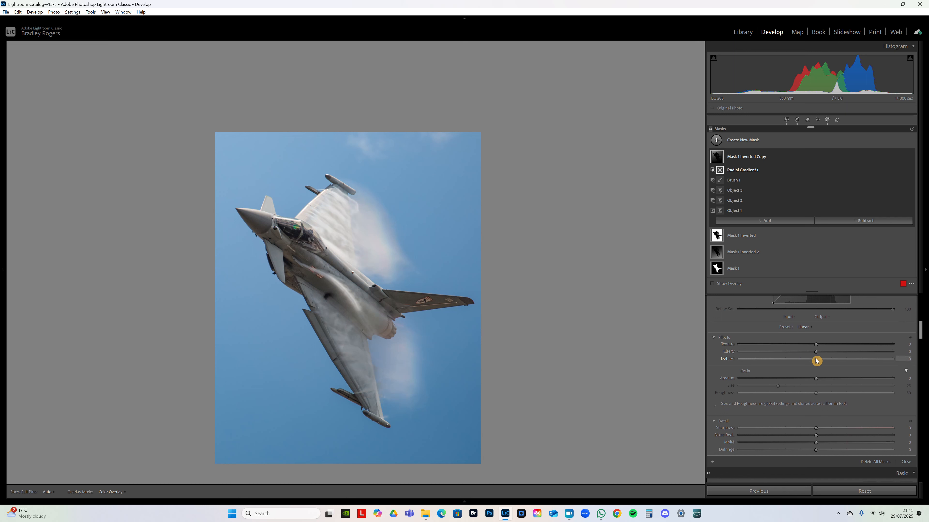
pyautogui.moveTo(816, 352)
pyautogui.mouseDown()
pyautogui.moveTo(780, 359)
pyautogui.moveTo(811, 360)
pyautogui.moveTo(800, 350)
pyautogui.moveTo(805, 364)
pyautogui.mouseUp()
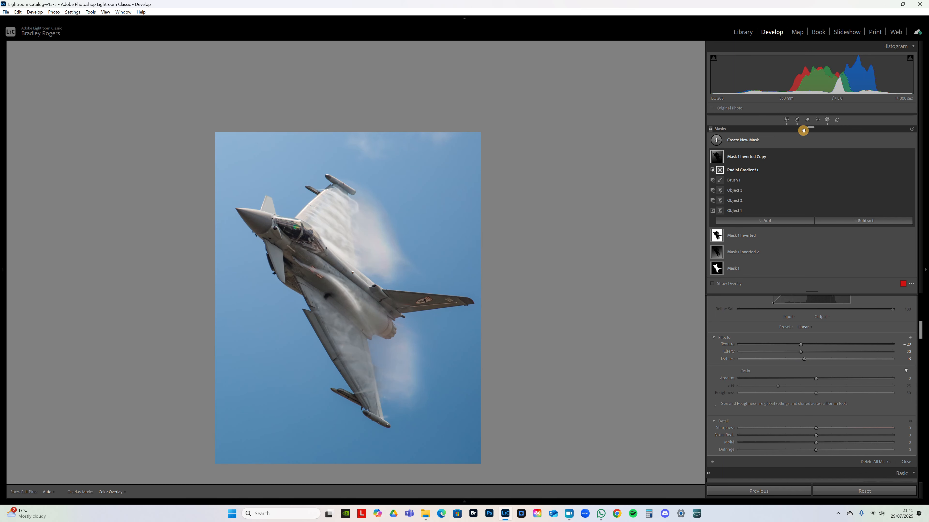
# - Deselect the mask and compare the photo with all masks switched off and on
pyautogui.click(875, 165)
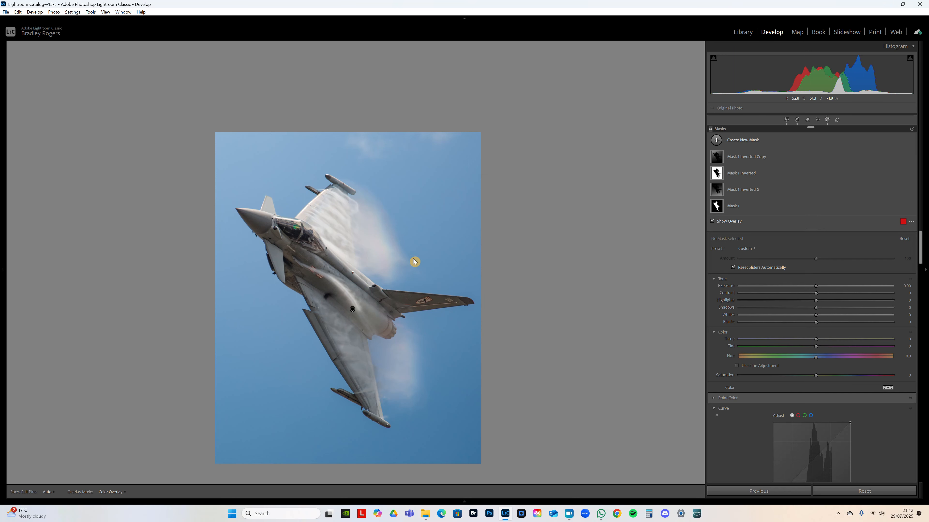
pyautogui.click(413, 259)
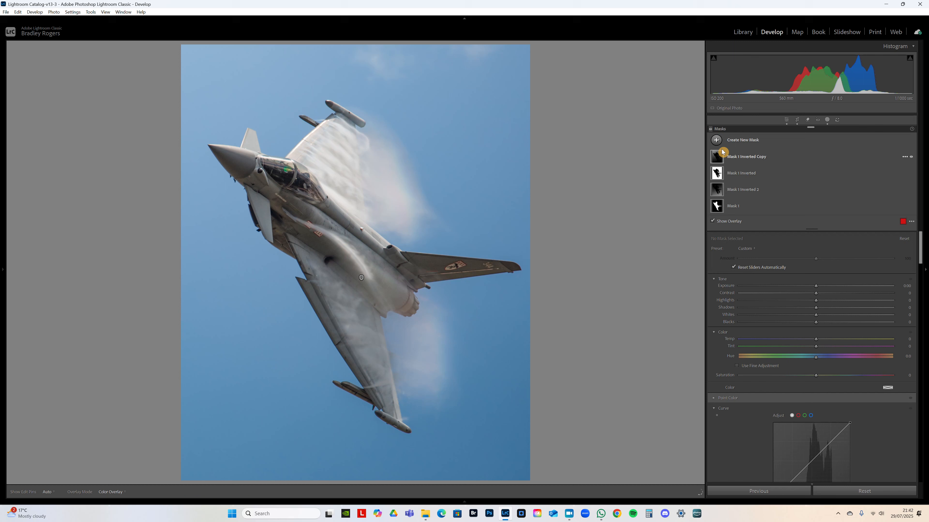
pyautogui.click(712, 134)
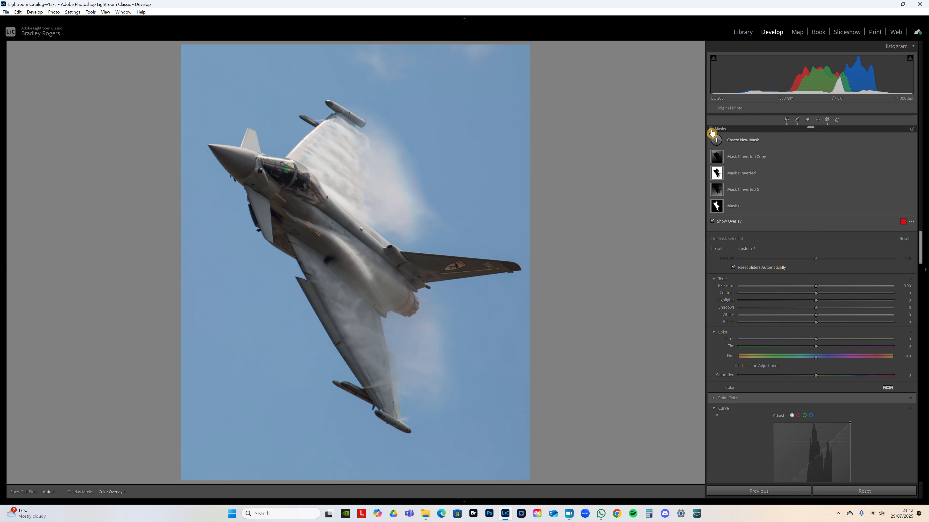
pyautogui.click(712, 133)
pyautogui.click(712, 134)
pyautogui.click(711, 134)
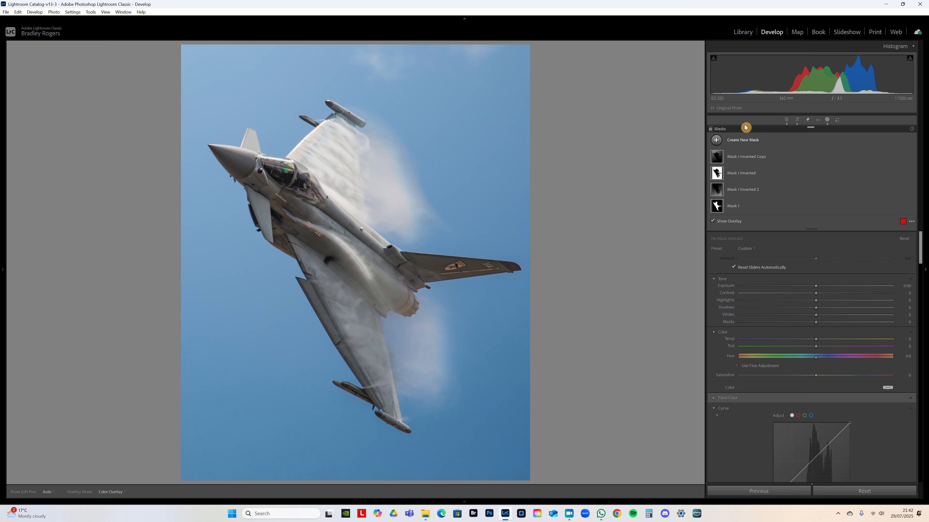
# - Create a new brush mask with Exposure 0.44, Shadows 8, Whites 24 and Blacks 14
pyautogui.click(731, 144)
pyautogui.click(800, 219)
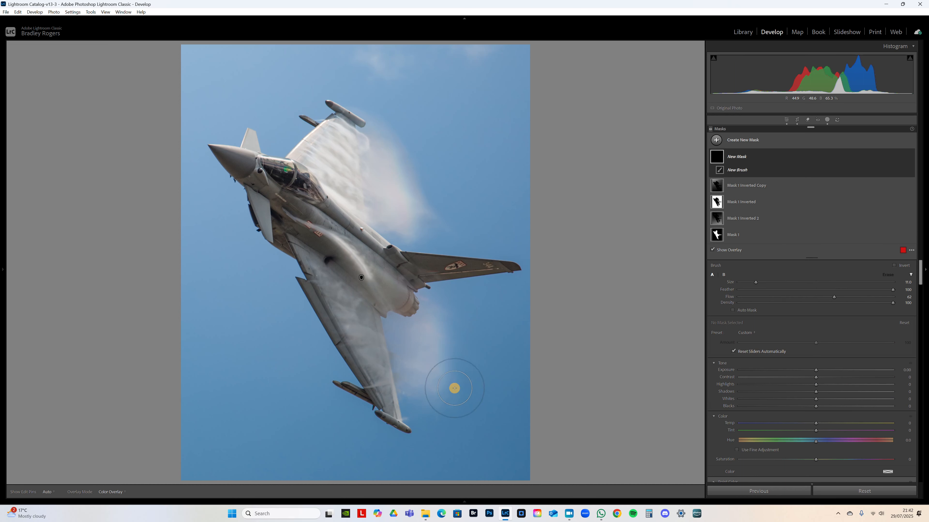
pyautogui.scroll(-1, 506, 362)
pyautogui.hotkey('ctrl', '-')
pyautogui.hotkey('ctrl', '=')
pyautogui.hotkey('ctrl', '=')
pyautogui.moveTo(817, 399); pyautogui.dragTo(820, 403)
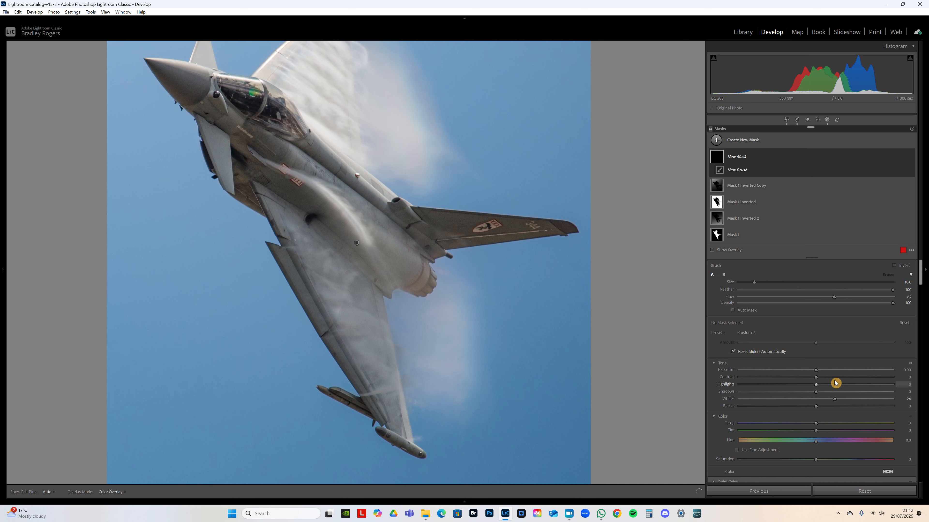
pyautogui.moveTo(816, 371); pyautogui.dragTo(824, 371)
pyautogui.moveTo(816, 406); pyautogui.dragTo(827, 406)
# - Set the brush Flow to 40 and paint the vapour over the lower wing, along the fuselage and behind the engines
pyautogui.scroll(-3, 354, 286)
pyautogui.moveTo(353, 291)
pyautogui.mouseDown()
pyautogui.moveTo(324, 274)
pyautogui.moveTo(323, 255)
pyautogui.moveTo(334, 276)
pyautogui.moveTo(438, 308)
pyautogui.mouseUp()
pyautogui.moveTo(834, 306); pyautogui.dragTo(799, 307)
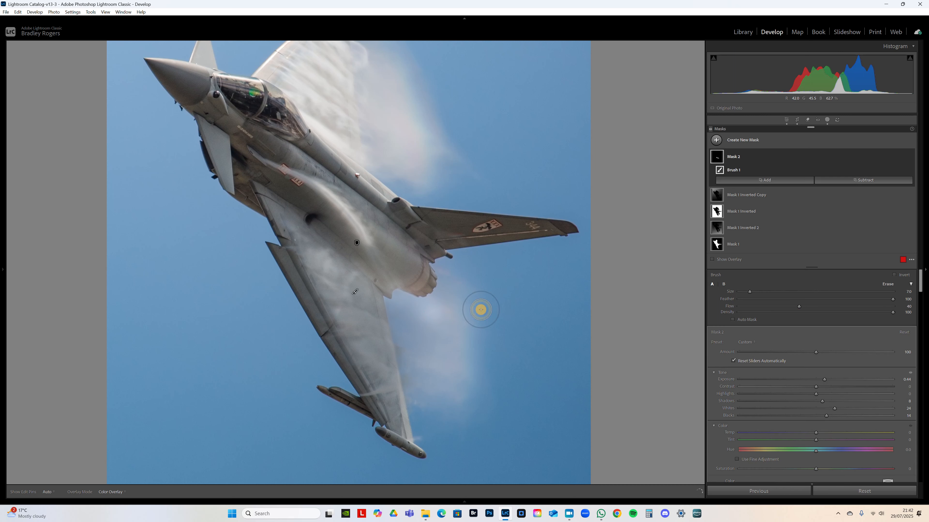
pyautogui.moveTo(369, 335)
pyautogui.mouseDown()
pyautogui.moveTo(293, 245)
pyautogui.moveTo(322, 237)
pyautogui.moveTo(392, 291)
pyautogui.moveTo(426, 296)
pyautogui.moveTo(435, 327)
pyautogui.moveTo(429, 320)
pyautogui.moveTo(450, 310)
pyautogui.moveTo(452, 378)
pyautogui.moveTo(427, 399)
pyautogui.moveTo(403, 344)
pyautogui.moveTo(432, 360)
pyautogui.moveTo(410, 306)
pyautogui.moveTo(440, 283)
pyautogui.moveTo(381, 258)
pyautogui.moveTo(416, 265)
pyautogui.moveTo(406, 287)
pyautogui.moveTo(340, 260)
pyautogui.moveTo(310, 225)
pyautogui.moveTo(302, 233)
pyautogui.moveTo(326, 293)
pyautogui.moveTo(355, 309)
pyautogui.moveTo(390, 353)
pyautogui.moveTo(397, 409)
pyautogui.moveTo(416, 354)
pyautogui.moveTo(360, 293)
pyautogui.moveTo(376, 284)
pyautogui.moveTo(364, 293)
pyautogui.moveTo(294, 226)
pyautogui.mouseUp()
pyautogui.scroll(-3, 263, 137)
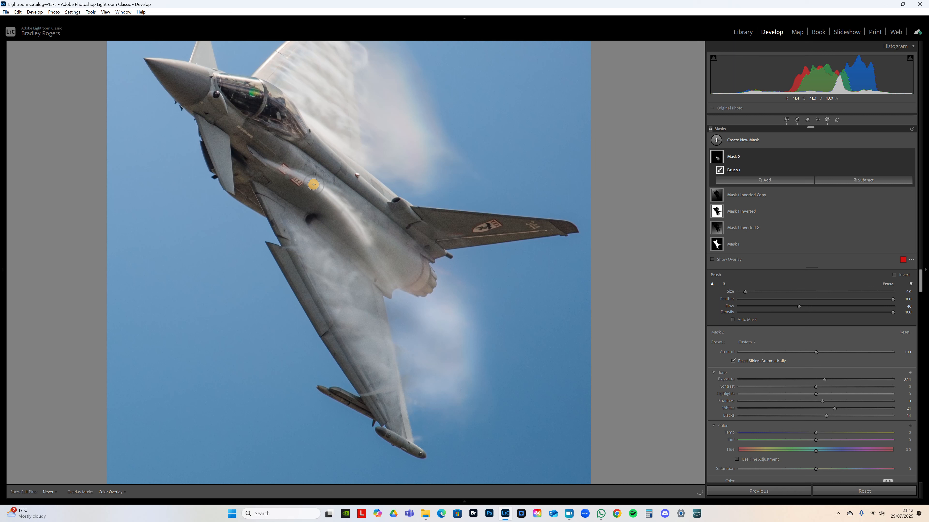
pyautogui.press('h')
pyautogui.moveTo(436, 317); pyautogui.dragTo(422, 316)
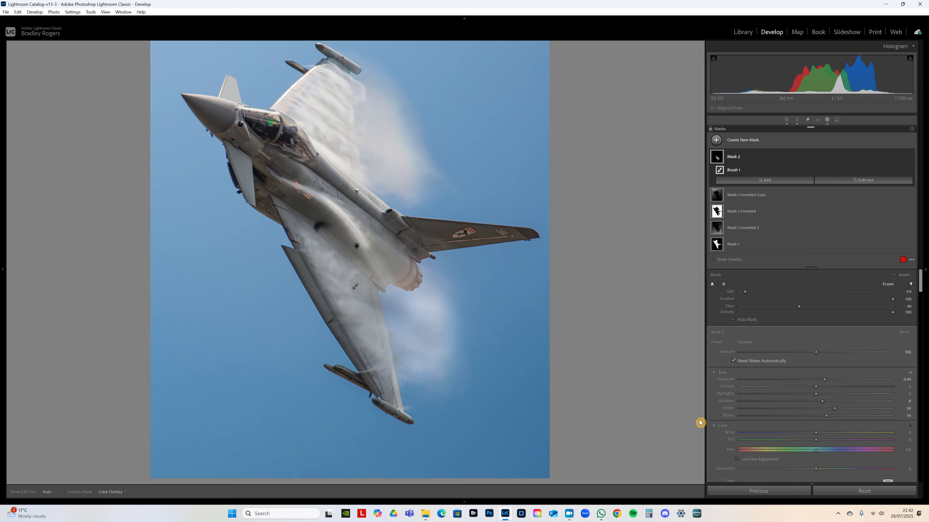
# - Set the lower vapour mask's Temp to 5, Highlights to 17, Shadows to 0 and Blacks to 24, raise its Whites, and increase Amount to 128
pyautogui.moveTo(816, 434); pyautogui.dragTo(829, 435)
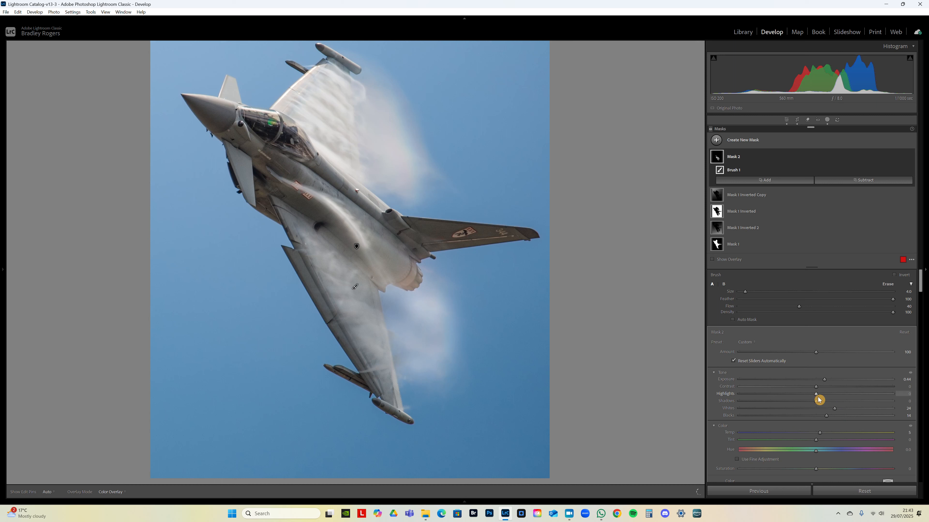
pyautogui.moveTo(828, 397); pyautogui.dragTo(848, 413)
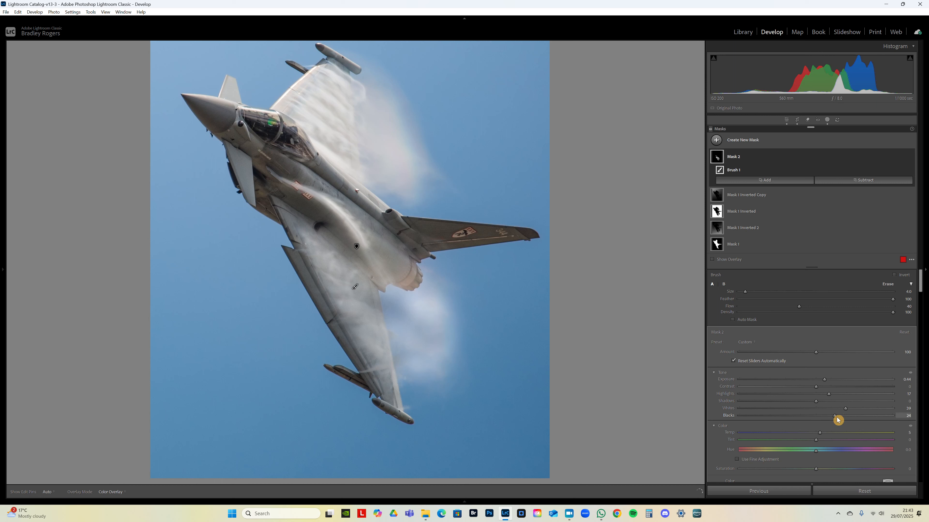
pyautogui.moveTo(816, 352); pyautogui.dragTo(842, 355)
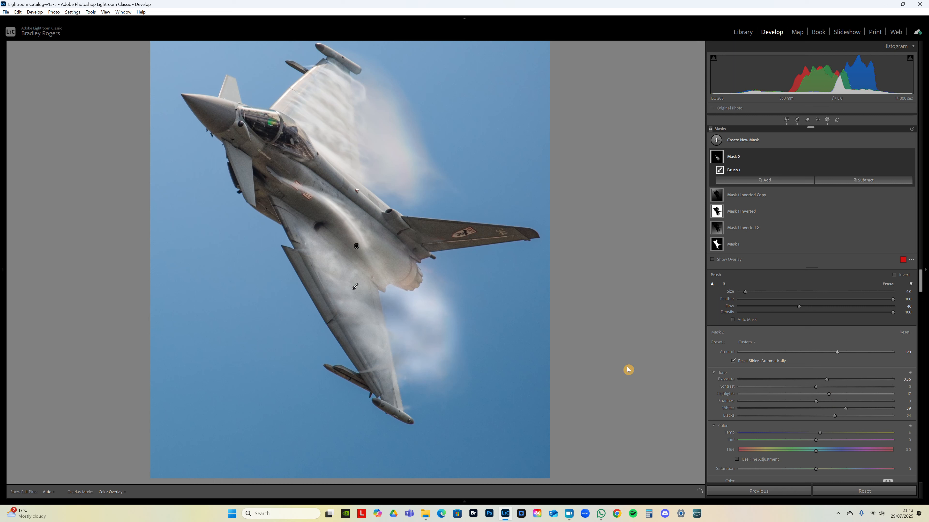
# - Enlarge the brush to size 8 and paint more of the vapour around the wings
pyautogui.scroll(4, 399, 314)
pyautogui.moveTo(319, 241)
pyautogui.mouseDown()
pyautogui.moveTo(365, 326)
pyautogui.moveTo(344, 272)
pyautogui.moveTo(436, 349)
pyautogui.moveTo(404, 368)
pyautogui.mouseUp()
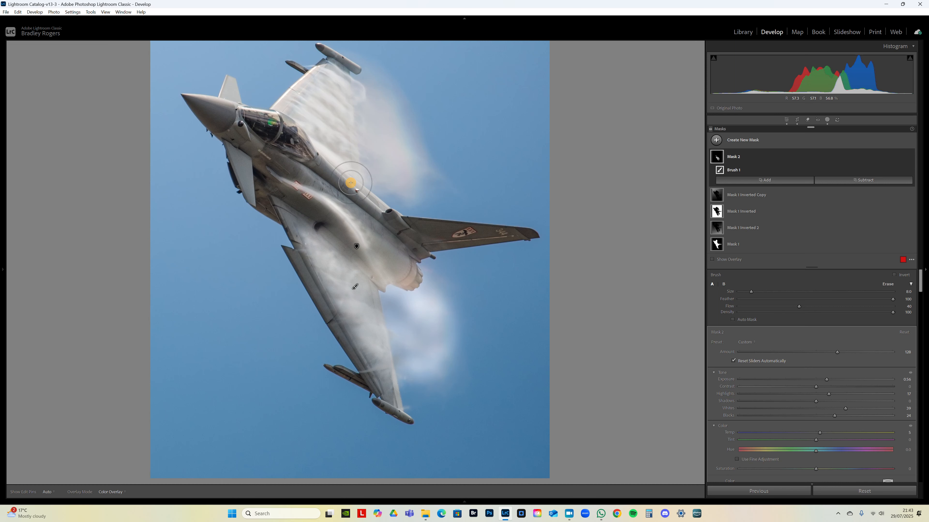
pyautogui.moveTo(342, 108); pyautogui.dragTo(694, 167)
# - Create another brush mask and paint the vapour cloud behind the upper wing using Feather 100 and Flow 40
pyautogui.rightClick(766, 155)
pyautogui.click(801, 220)
pyautogui.press('k')
pyautogui.moveTo(340, 129)
pyautogui.mouseDown()
pyautogui.moveTo(388, 131)
pyautogui.moveTo(380, 135)
pyautogui.moveTo(392, 176)
pyautogui.mouseUp()
pyautogui.scroll(4, 391, 176)
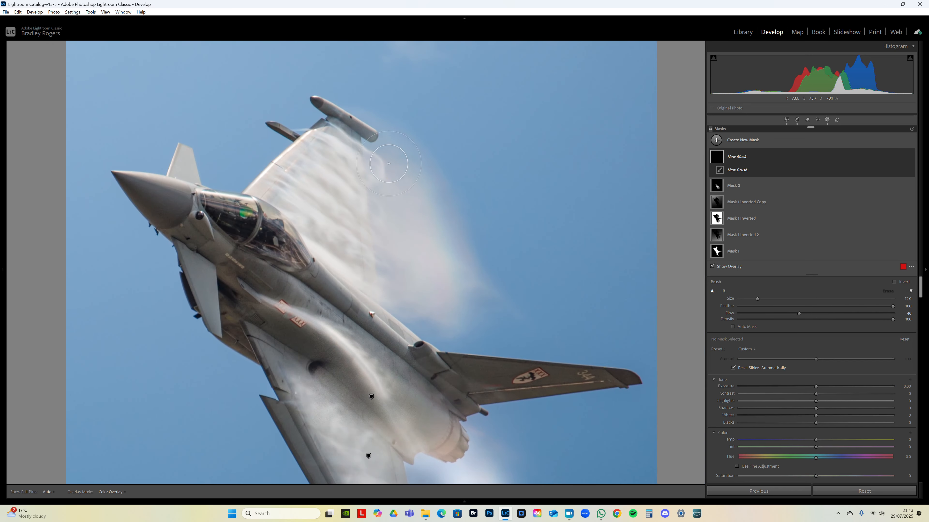
pyautogui.press('h')
pyautogui.moveTo(456, 283)
pyautogui.mouseDown()
pyautogui.moveTo(414, 187)
pyautogui.moveTo(381, 154)
pyautogui.moveTo(429, 282)
pyautogui.moveTo(384, 173)
pyautogui.moveTo(401, 260)
pyautogui.moveTo(406, 304)
pyautogui.mouseUp()
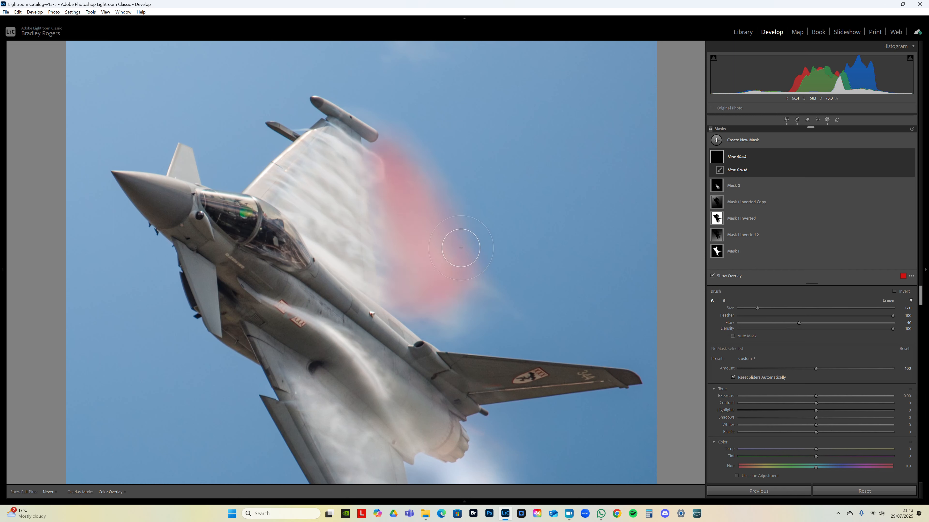
pyautogui.moveTo(461, 248)
pyautogui.mouseDown()
pyautogui.moveTo(418, 184)
pyautogui.moveTo(378, 154)
pyautogui.mouseUp()
pyautogui.scroll(-3, 474, 278)
pyautogui.moveTo(474, 280)
pyautogui.mouseDown()
pyautogui.moveTo(504, 305)
pyautogui.moveTo(444, 315)
pyautogui.moveTo(439, 296)
pyautogui.mouseUp()
# - Set the upper vapour mask's Whites to 10, reset its Temp, and raise its Saturation to about 50
pyautogui.scroll(-2, 827, 425)
pyautogui.moveTo(822, 367); pyautogui.dragTo(811, 394)
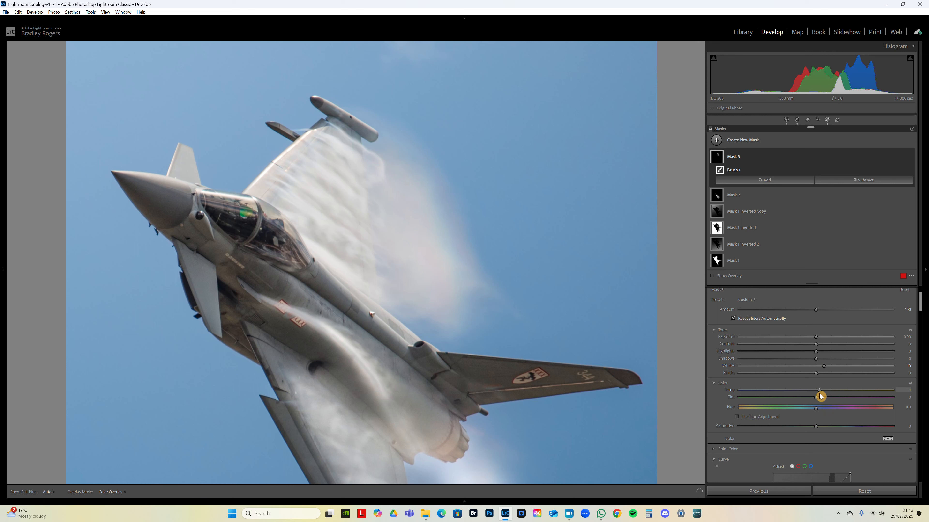
pyautogui.doubleClick(818, 390)
pyautogui.moveTo(815, 426); pyautogui.dragTo(862, 430)
# - Set the brush Flow to 68 and paint further over the upper vapour cloud with a size 12 brush
pyautogui.scroll(2, 834, 319)
pyautogui.moveTo(816, 323); pyautogui.dragTo(844, 324)
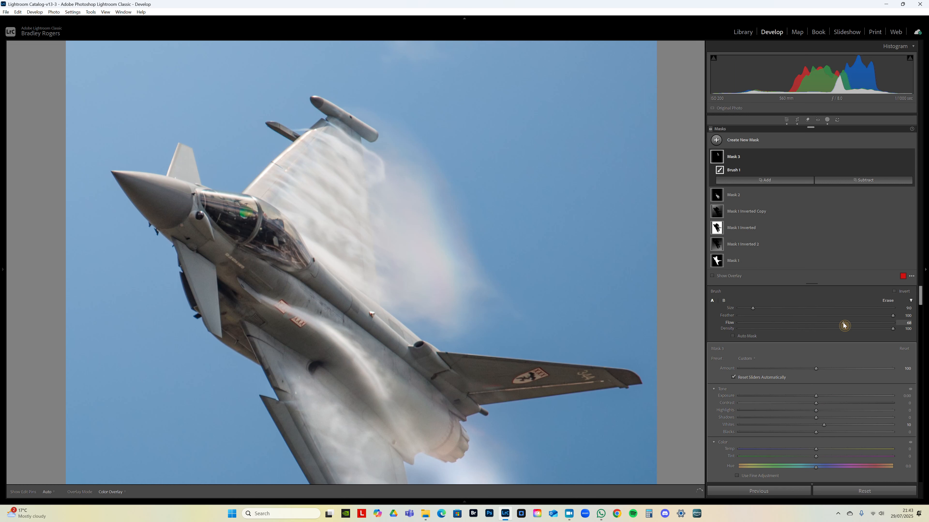
pyautogui.scroll(3, 403, 198)
pyautogui.moveTo(448, 252)
pyautogui.mouseDown()
pyautogui.moveTo(483, 296)
pyautogui.moveTo(436, 336)
pyautogui.moveTo(464, 335)
pyautogui.mouseUp()
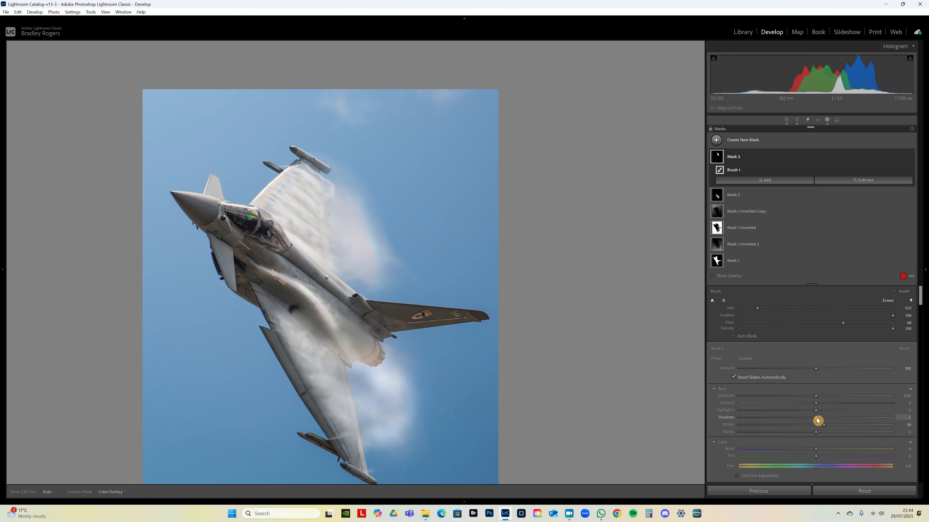
# - Set the upper vapour mask's Exposure to 0.05 and Contrast to 16, and touch up its edge with the brush and eraser
pyautogui.moveTo(821, 398)
pyautogui.mouseDown()
pyautogui.moveTo(814, 403)
pyautogui.moveTo(837, 406)
pyautogui.mouseUp()
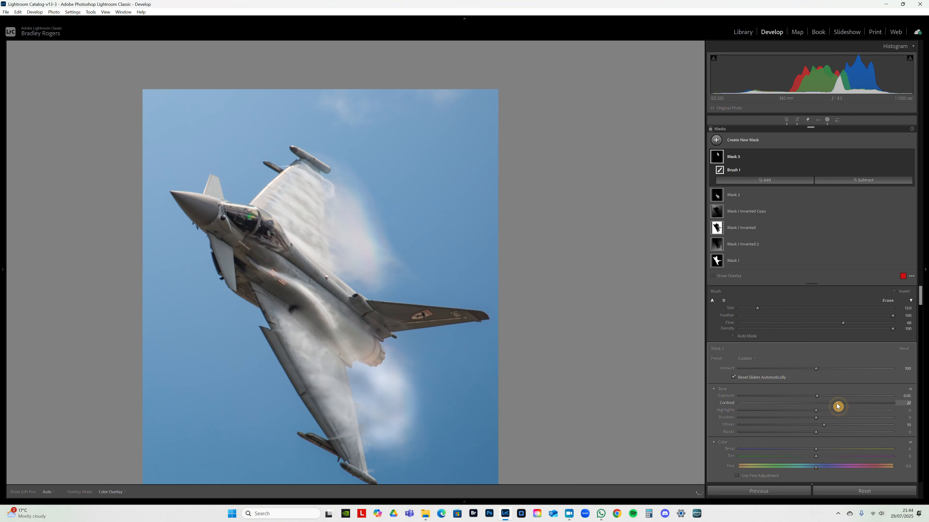
pyautogui.moveTo(827, 408); pyautogui.dragTo(829, 408)
pyautogui.moveTo(394, 217); pyautogui.dragTo(396, 229)
pyautogui.scroll(1, 402, 234)
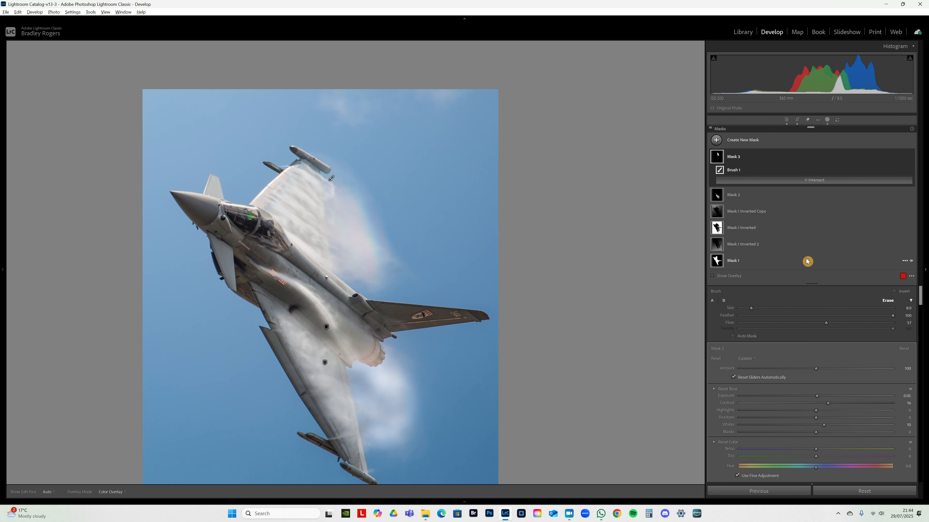
pyautogui.scroll(3, 384, 210)
pyautogui.moveTo(384, 190)
pyautogui.mouseDown()
pyautogui.moveTo(400, 267)
pyautogui.moveTo(398, 235)
pyautogui.moveTo(415, 272)
pyautogui.moveTo(371, 189)
pyautogui.moveTo(380, 189)
pyautogui.moveTo(388, 245)
pyautogui.moveTo(494, 228)
pyautogui.moveTo(492, 240)
pyautogui.mouseUp()
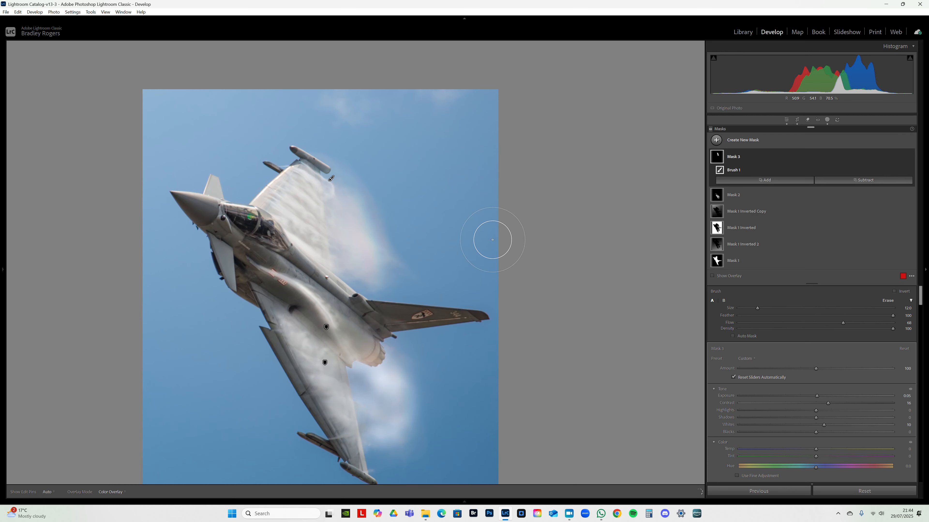
# - Set the upper vapour mask's Clarity to 26, try Dehaze at 13 and reset it, and try Texture and colour shifts
pyautogui.click(786, 228)
pyautogui.scroll(-3, 875, 306)
pyautogui.moveTo(816, 342); pyautogui.dragTo(830, 342)
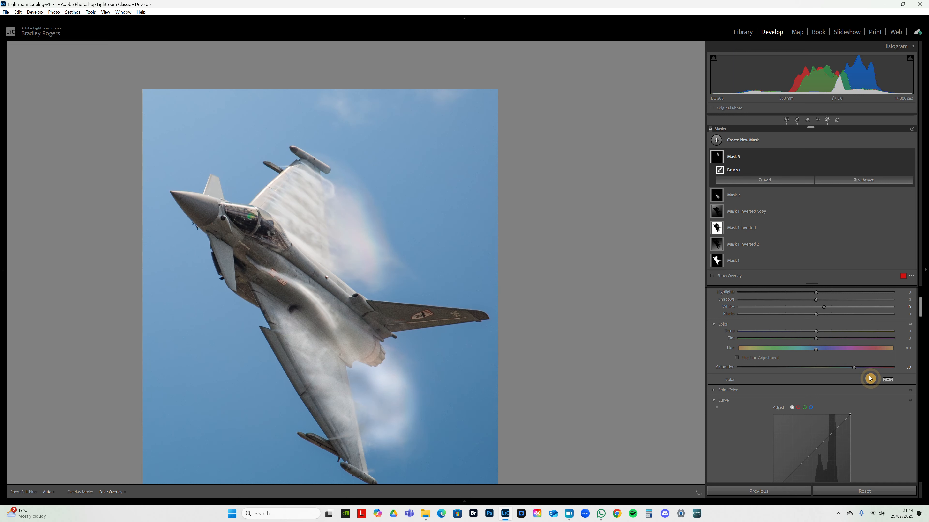
pyautogui.scroll(-5, 868, 376)
pyautogui.moveTo(818, 367)
pyautogui.mouseDown()
pyautogui.moveTo(837, 367)
pyautogui.moveTo(829, 372)
pyautogui.mouseUp()
pyautogui.click(817, 372)
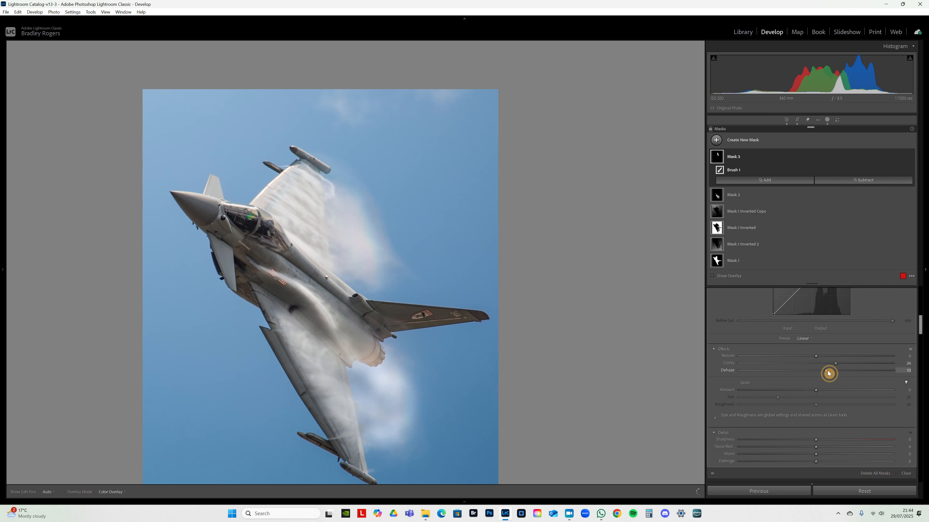
pyautogui.doubleClick(826, 372)
pyautogui.moveTo(816, 355)
pyautogui.mouseDown()
pyautogui.moveTo(835, 355)
pyautogui.moveTo(808, 363)
pyautogui.mouseUp()
pyautogui.scroll(10, 870, 365)
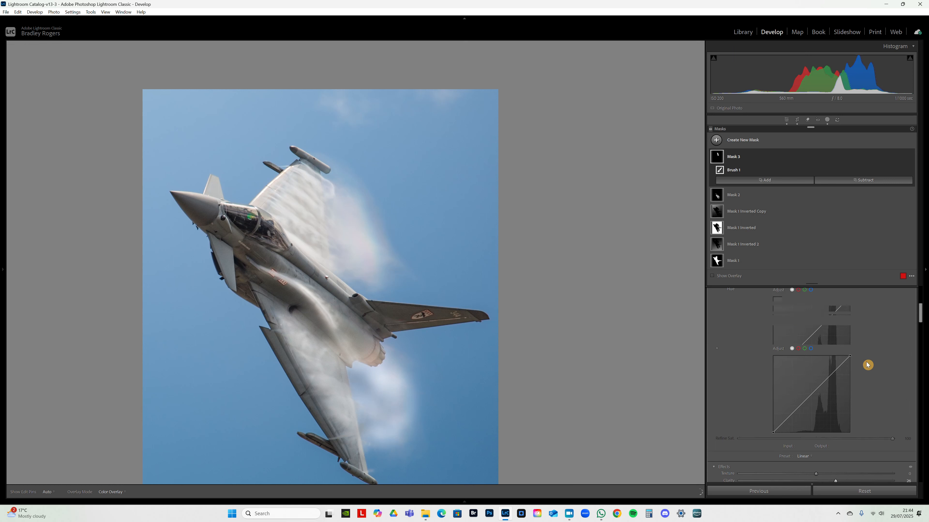
pyautogui.moveTo(816, 390); pyautogui.dragTo(825, 396)
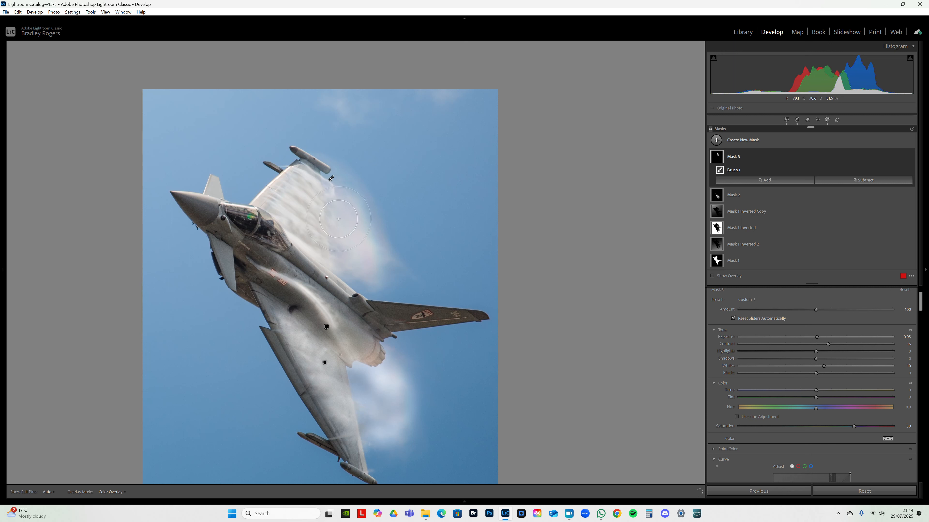
# - Create a brush mask over the upper wing's vapour with Exposure about 0.15, Whites 4 and Blacks 10
pyautogui.press('h')
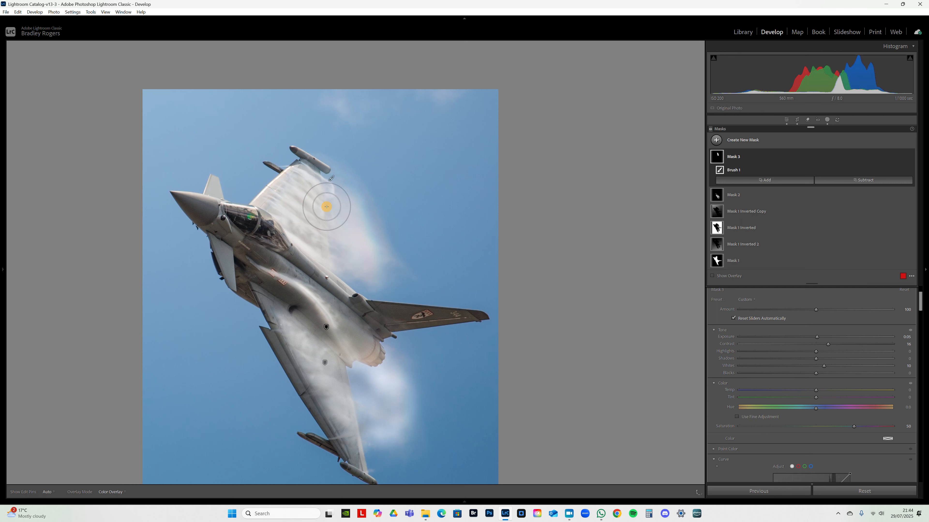
pyautogui.press('h')
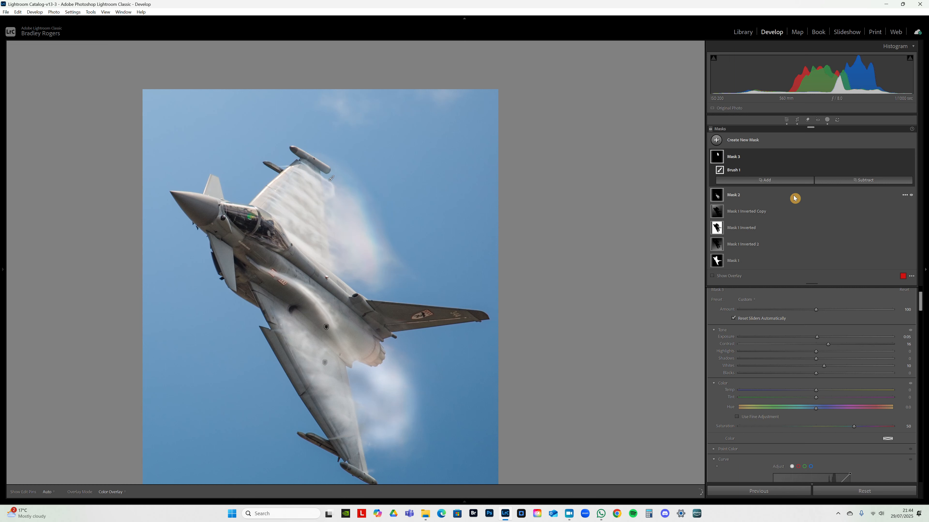
pyautogui.click(739, 143)
pyautogui.click(786, 218)
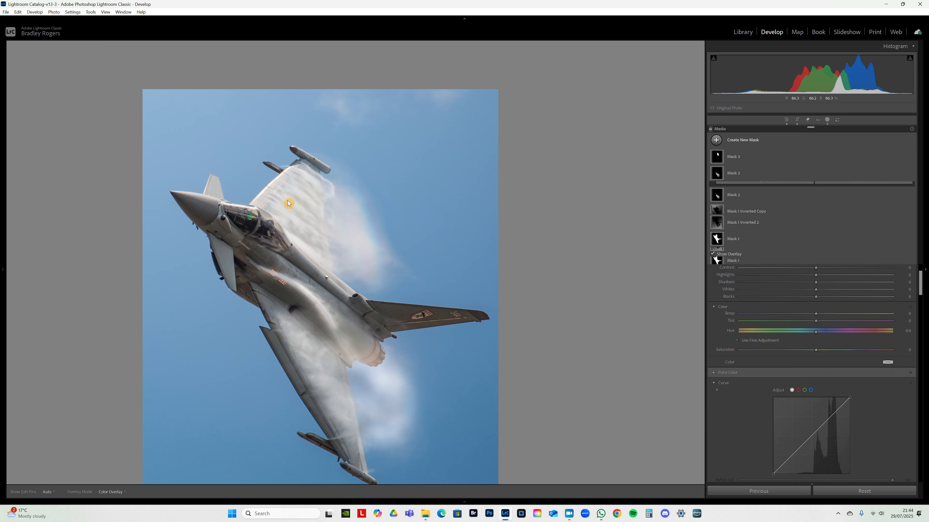
pyautogui.click(297, 202)
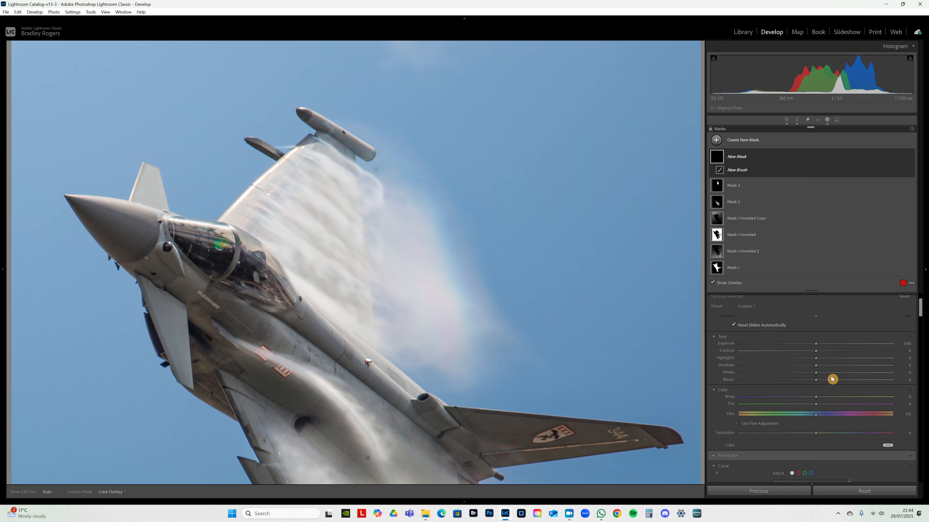
pyautogui.moveTo(821, 384); pyautogui.dragTo(825, 380)
pyautogui.moveTo(821, 347); pyautogui.dragTo(819, 374)
pyautogui.moveTo(256, 215)
pyautogui.mouseDown()
pyautogui.moveTo(277, 228)
pyautogui.moveTo(275, 258)
pyautogui.moveTo(271, 247)
pyautogui.mouseUp()
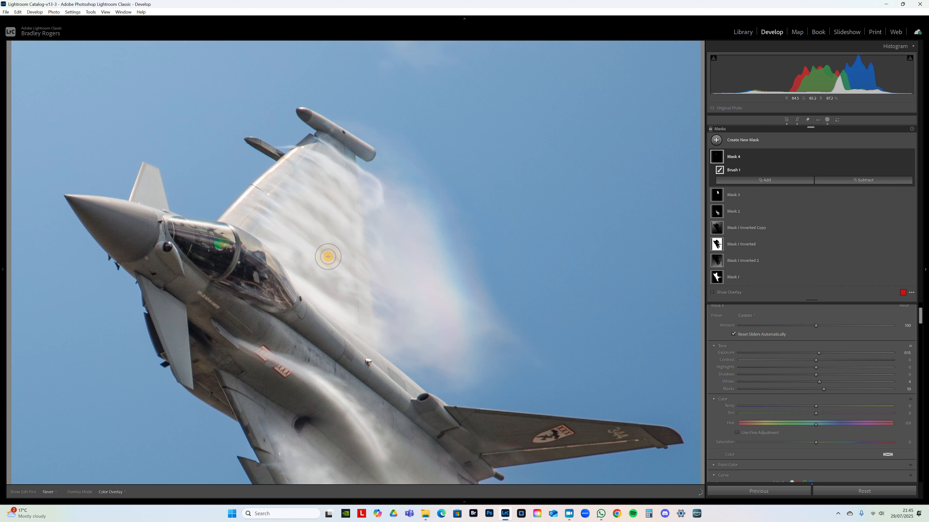
# - Paint further over the upper wing vapour, raise the mask's Clarity and set its Amount to 142
pyautogui.press('h')
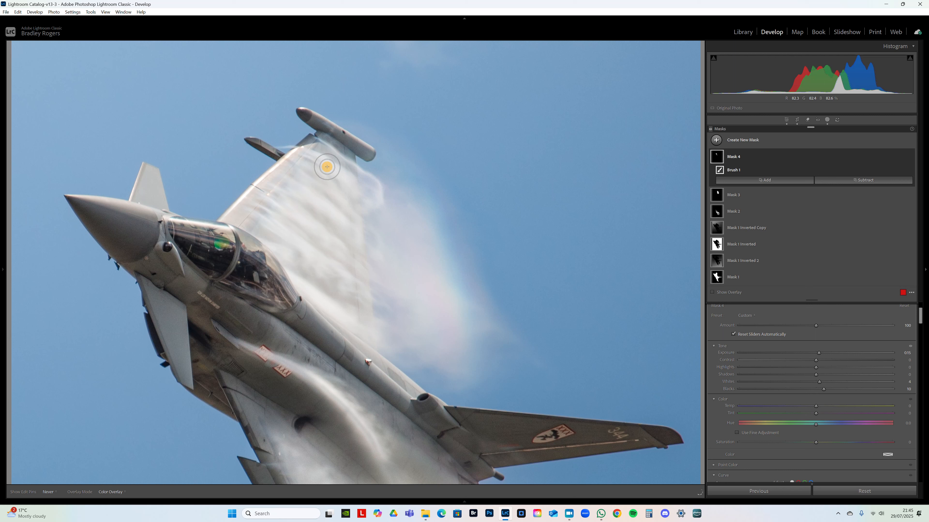
pyautogui.moveTo(382, 204); pyautogui.dragTo(380, 207)
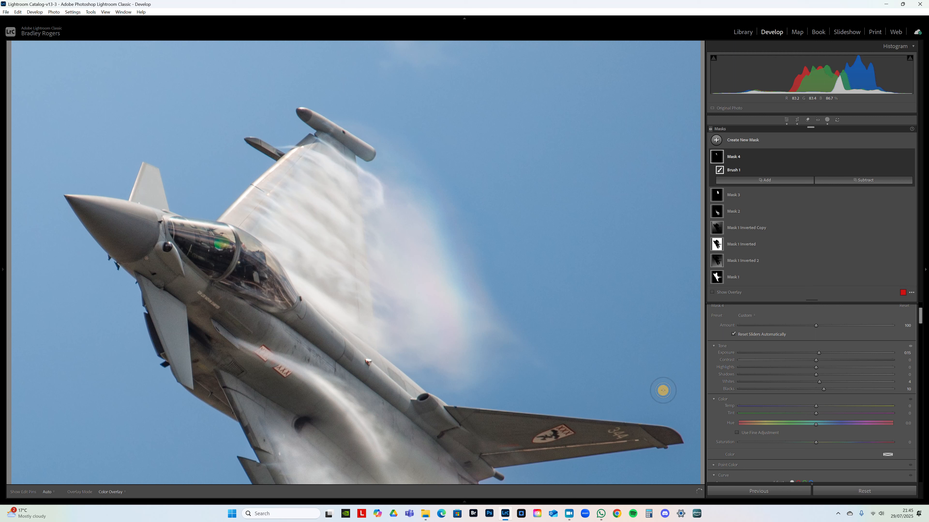
pyautogui.moveTo(819, 328); pyautogui.dragTo(837, 330)
pyautogui.scroll(-5, 832, 394)
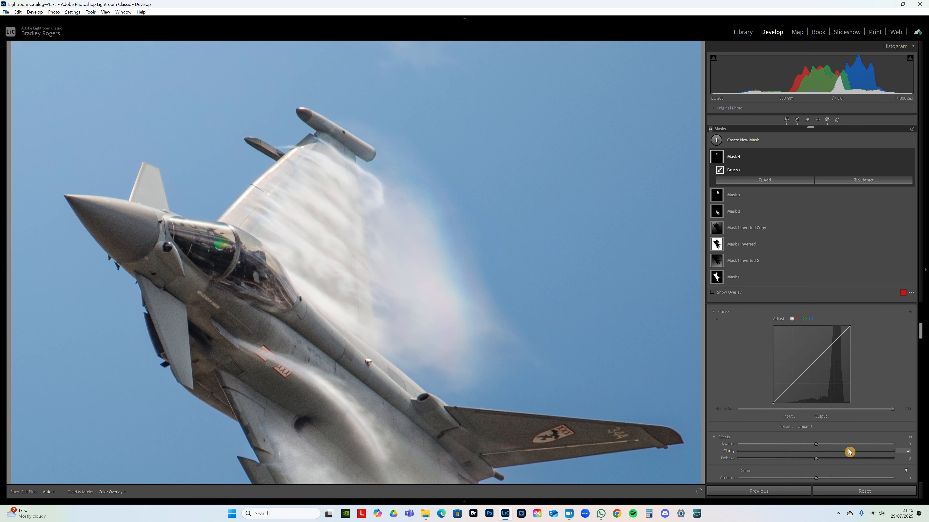
pyautogui.scroll(5, 860, 402)
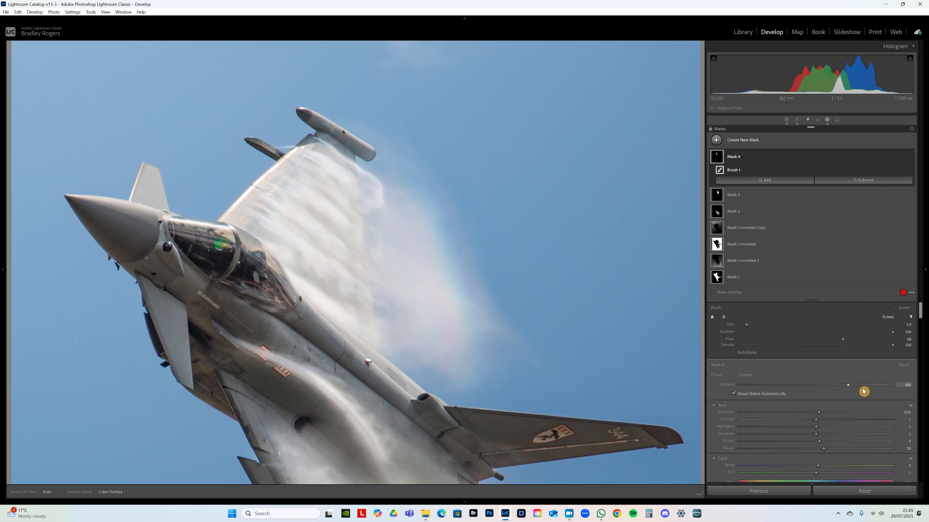
# - Set the wing vapour mask's Exposure to 0.34 and touch up its coverage with a size 4 brush
pyautogui.click(428, 282)
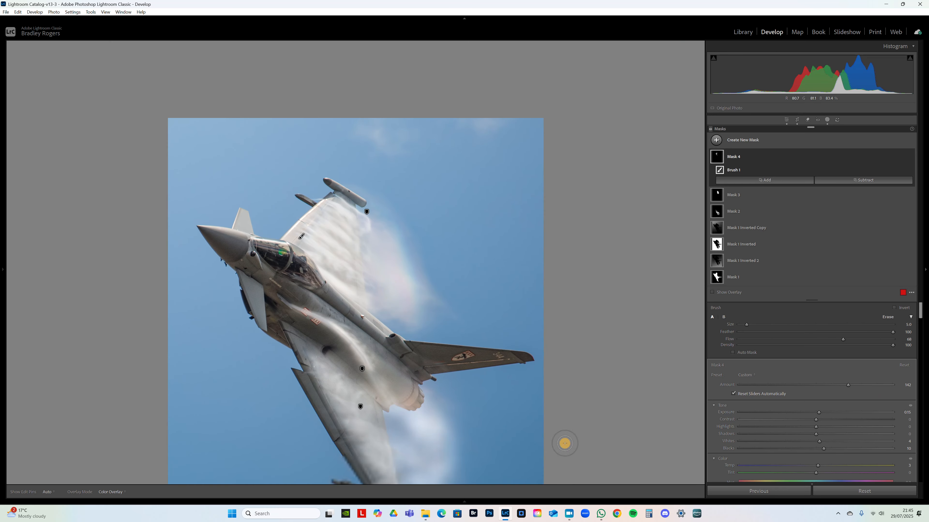
pyautogui.moveTo(819, 413); pyautogui.dragTo(827, 414)
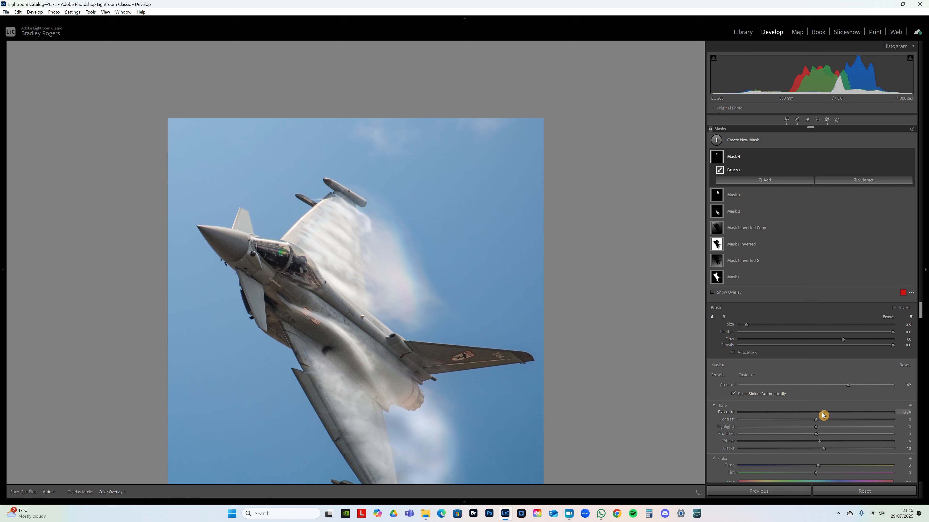
pyautogui.scroll(-1, 355, 243)
pyautogui.press('h')
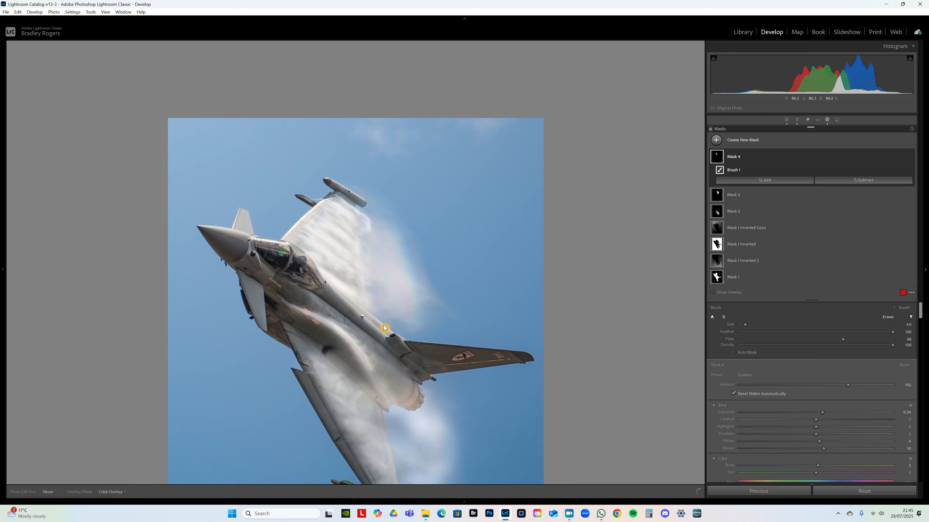
pyautogui.scroll(2, 382, 327)
pyautogui.press('h')
pyautogui.scroll(-2, 347, 258)
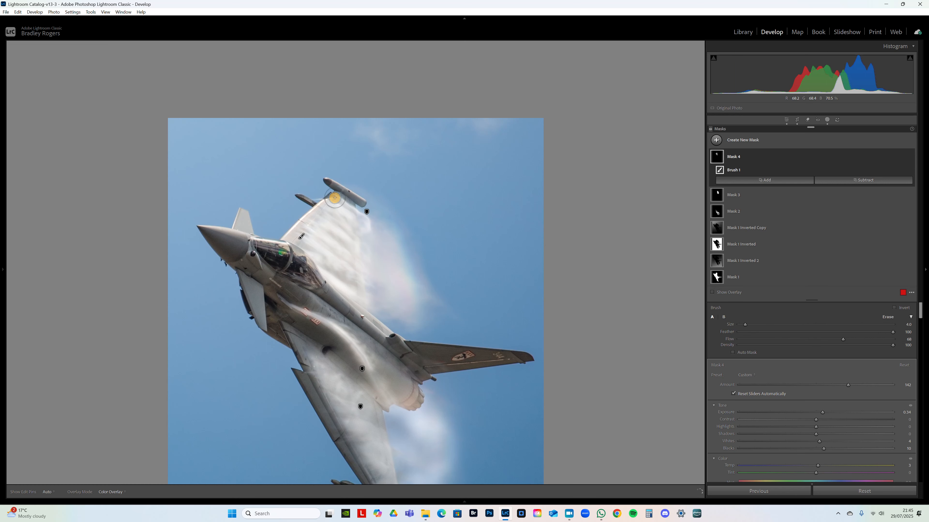
pyautogui.click(342, 298)
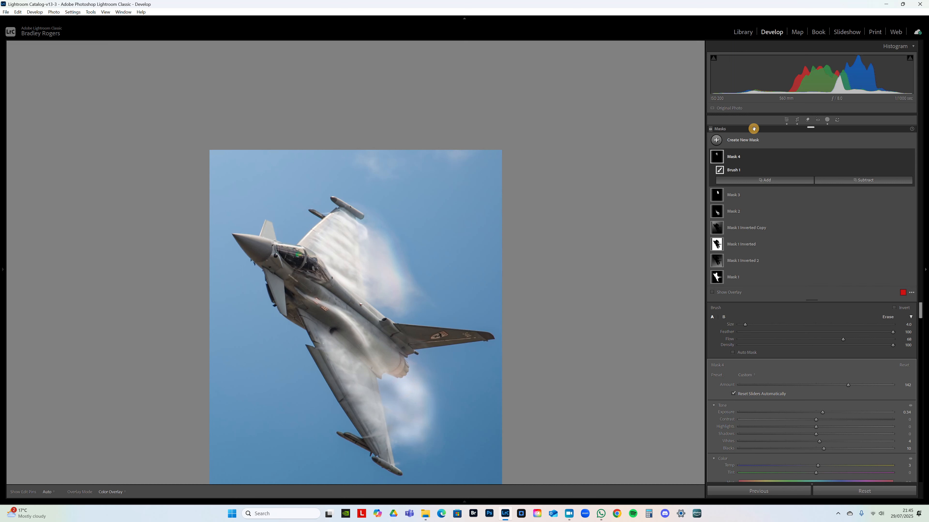
# - Compare the whole photo with all masks switched off and on
pyautogui.click(736, 152)
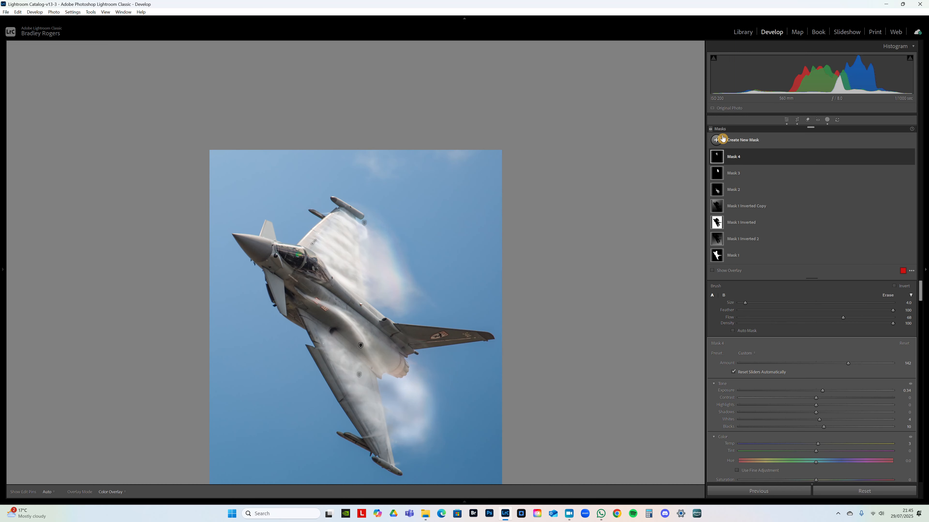
pyautogui.click(710, 130)
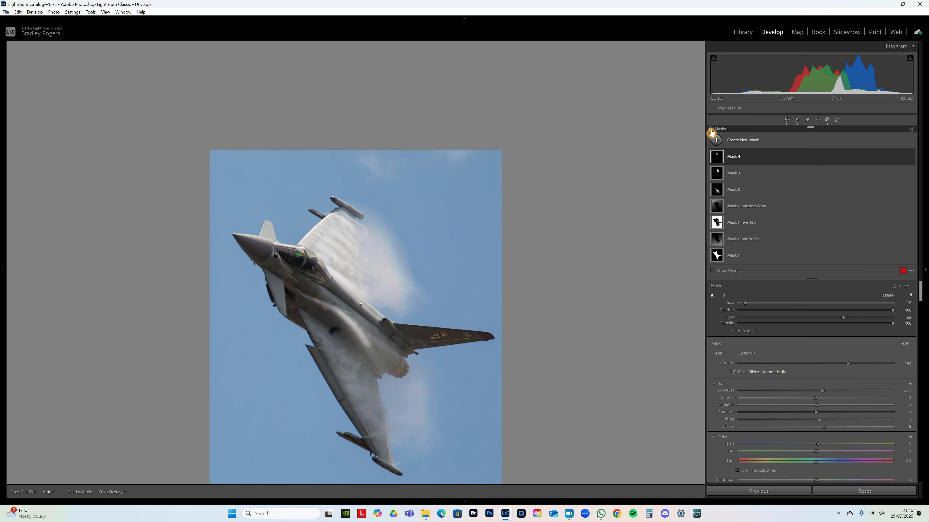
pyautogui.click(711, 132)
pyautogui.click(711, 133)
pyautogui.click(711, 133)
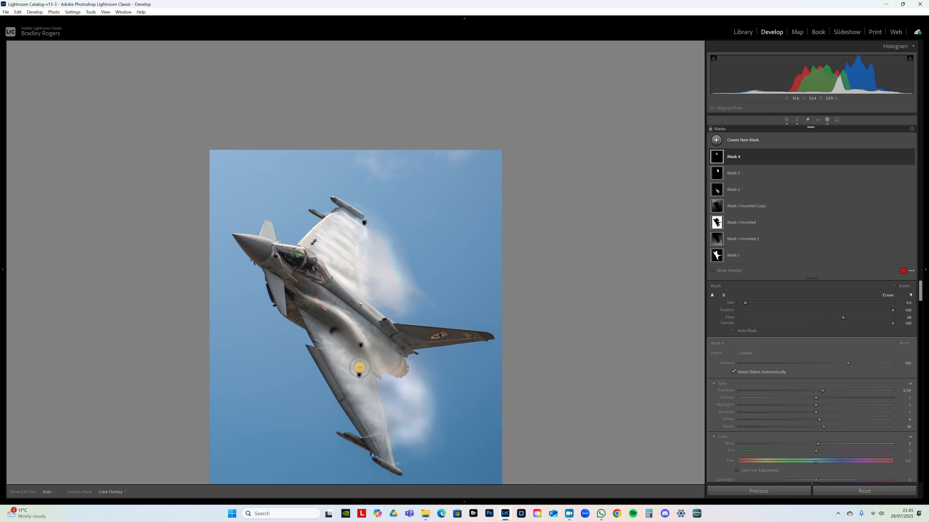
pyautogui.keyDown('shift'); pyautogui.moveTo(364, 373); pyautogui.dragTo(373, 371); pyautogui.keyUp('shift')
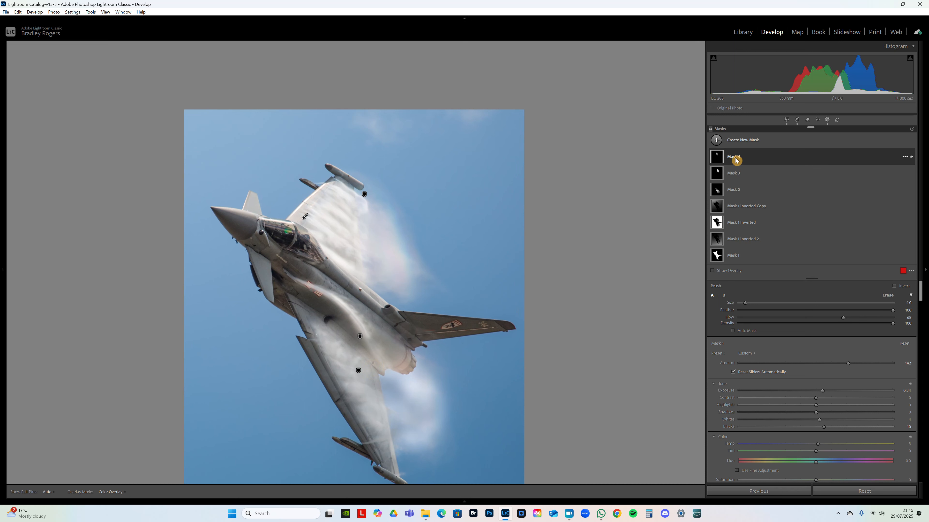
# - Start a new brush mask for the cockpit canopy with Feather 41 and Flow 51
pyautogui.click(736, 141)
pyautogui.click(790, 218)
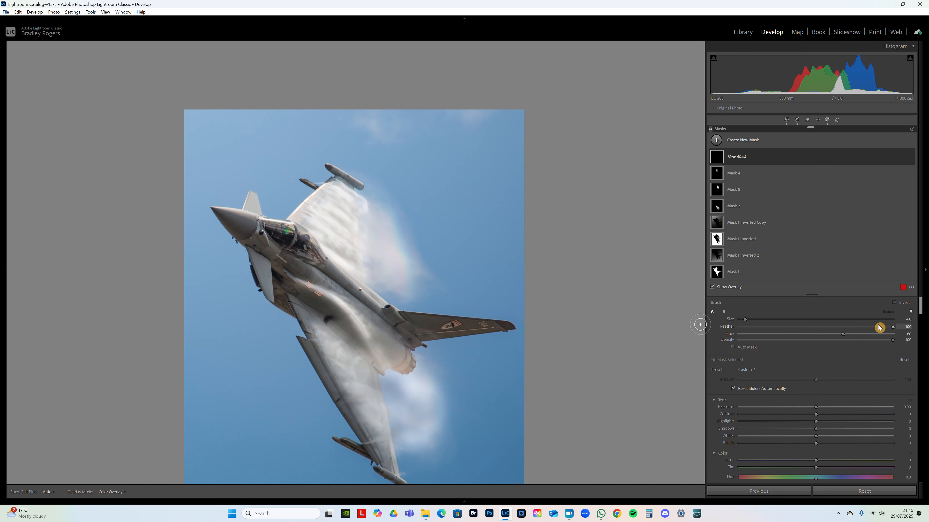
pyautogui.moveTo(883, 329)
pyautogui.mouseDown()
pyautogui.moveTo(799, 327)
pyautogui.moveTo(827, 335)
pyautogui.moveTo(819, 336)
pyautogui.mouseUp()
pyautogui.moveTo(291, 251)
pyautogui.mouseDown()
pyautogui.moveTo(406, 246)
pyautogui.moveTo(388, 246)
pyautogui.mouseUp()
pyautogui.scroll(3, 378, 180)
pyautogui.press('h')
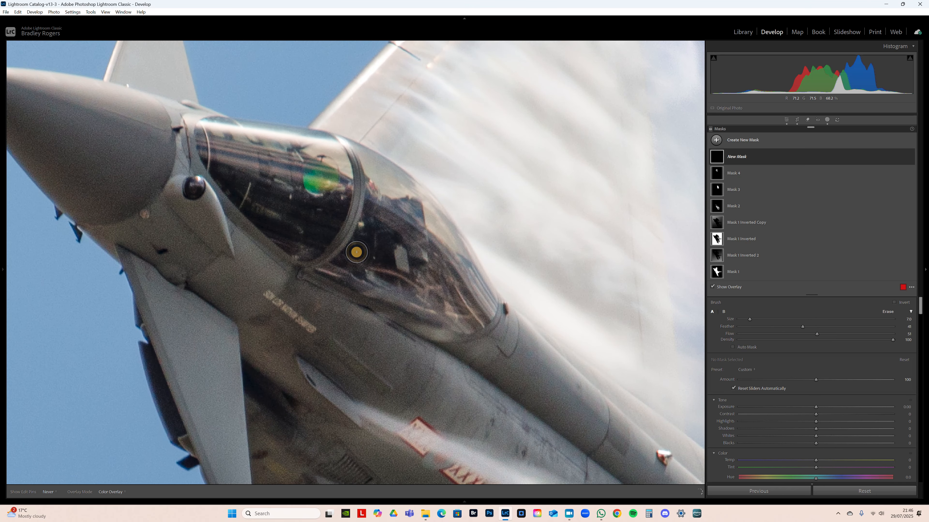
# - Paint the mask over the front and rear canopy glass, leaving out the frame between them
pyautogui.moveTo(357, 281)
pyautogui.mouseDown()
pyautogui.moveTo(466, 305)
pyautogui.moveTo(479, 292)
pyautogui.moveTo(451, 239)
pyautogui.moveTo(376, 175)
pyautogui.moveTo(404, 222)
pyautogui.mouseUp()
pyautogui.moveTo(390, 266)
pyautogui.mouseDown()
pyautogui.moveTo(389, 212)
pyautogui.moveTo(359, 259)
pyautogui.moveTo(437, 286)
pyautogui.moveTo(422, 245)
pyautogui.moveTo(391, 214)
pyautogui.moveTo(413, 267)
pyautogui.moveTo(400, 282)
pyautogui.moveTo(384, 257)
pyautogui.moveTo(374, 175)
pyautogui.moveTo(404, 198)
pyautogui.moveTo(464, 281)
pyautogui.moveTo(459, 314)
pyautogui.moveTo(365, 273)
pyautogui.mouseUp()
pyautogui.scroll(5, 359, 260)
pyautogui.press('h')
pyautogui.scroll(-1, 301, 168)
pyautogui.scroll(-1, 301, 168)
pyautogui.moveTo(301, 168)
pyautogui.mouseDown()
pyautogui.moveTo(238, 133)
pyautogui.moveTo(206, 131)
pyautogui.moveTo(208, 164)
pyautogui.moveTo(289, 247)
pyautogui.moveTo(324, 182)
pyautogui.moveTo(308, 143)
pyautogui.moveTo(214, 126)
pyautogui.moveTo(299, 184)
pyautogui.moveTo(282, 196)
pyautogui.moveTo(235, 152)
pyautogui.moveTo(191, 136)
pyautogui.moveTo(194, 126)
pyautogui.moveTo(323, 156)
pyautogui.moveTo(308, 224)
pyautogui.moveTo(289, 246)
pyautogui.mouseUp()
pyautogui.scroll(-3, 367, 158)
pyautogui.moveTo(362, 151)
pyautogui.mouseDown()
pyautogui.moveTo(427, 216)
pyautogui.moveTo(479, 314)
pyautogui.moveTo(462, 322)
pyautogui.moveTo(351, 275)
pyautogui.moveTo(379, 240)
pyautogui.mouseUp()
# - Apply the Canopy Cut Through preset to the canopy mask, hide the overlay and compare the mask off and on
pyautogui.click(752, 369)
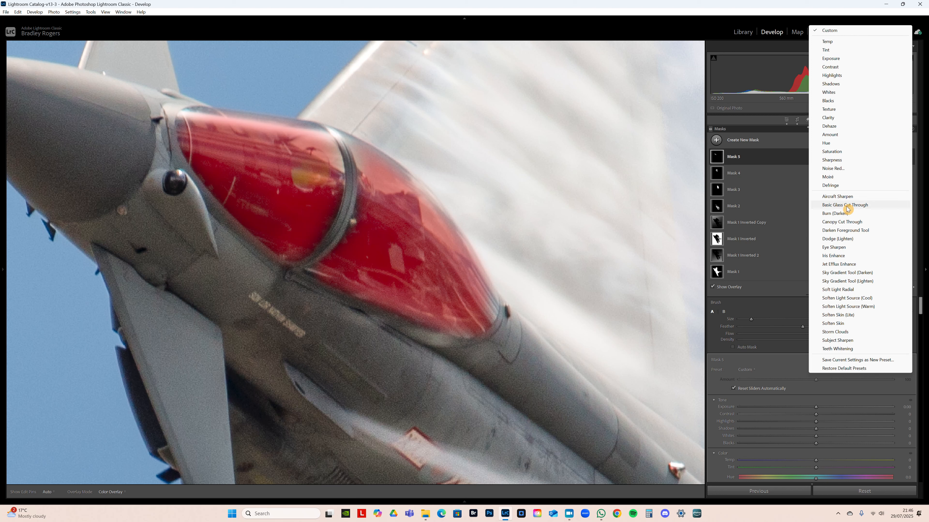
pyautogui.click(848, 226)
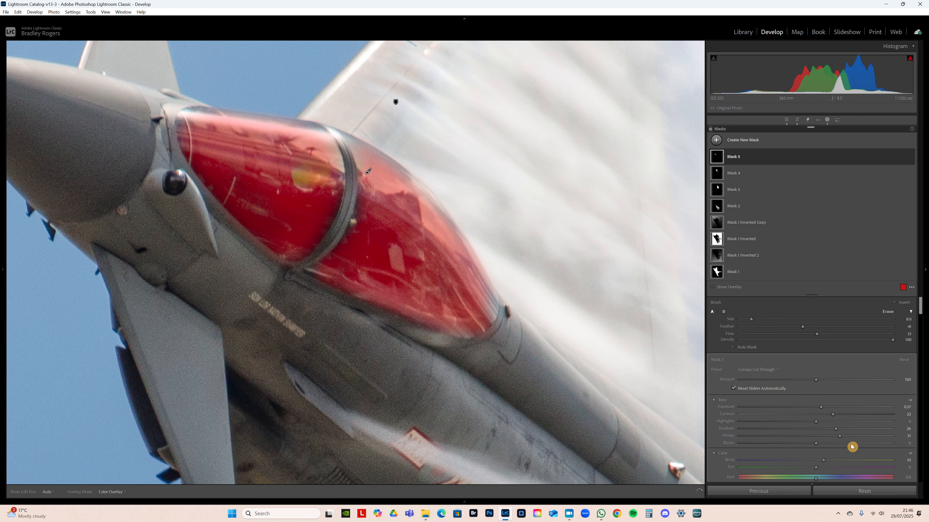
pyautogui.press('o')
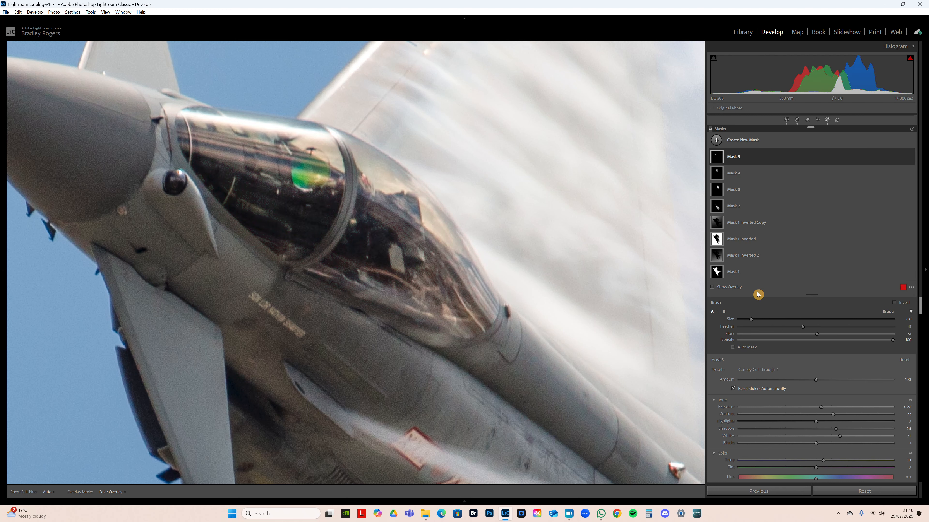
pyautogui.click(912, 159)
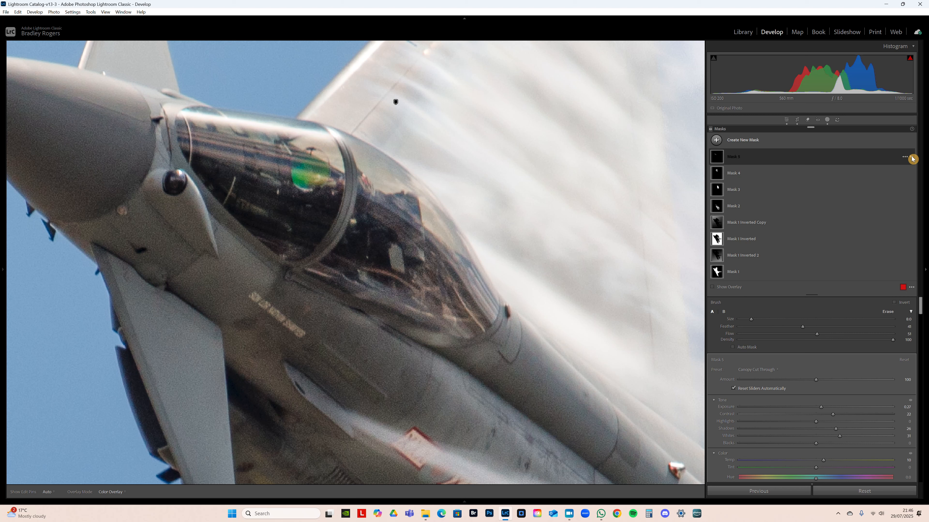
pyautogui.click(912, 158)
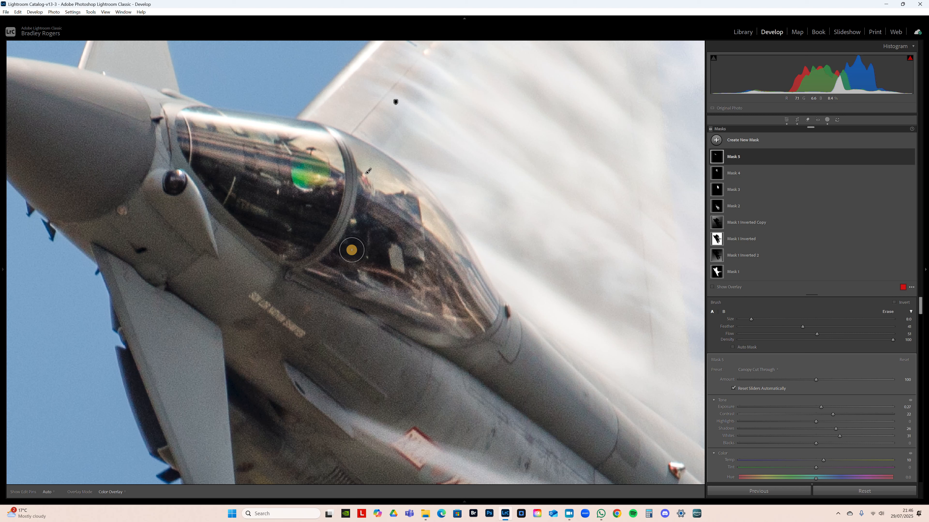
# - Review the canopy mask's tone, colour and curve settings
pyautogui.scroll(2, 309, 193)
pyautogui.moveTo(922, 310); pyautogui.dragTo(921, 322)
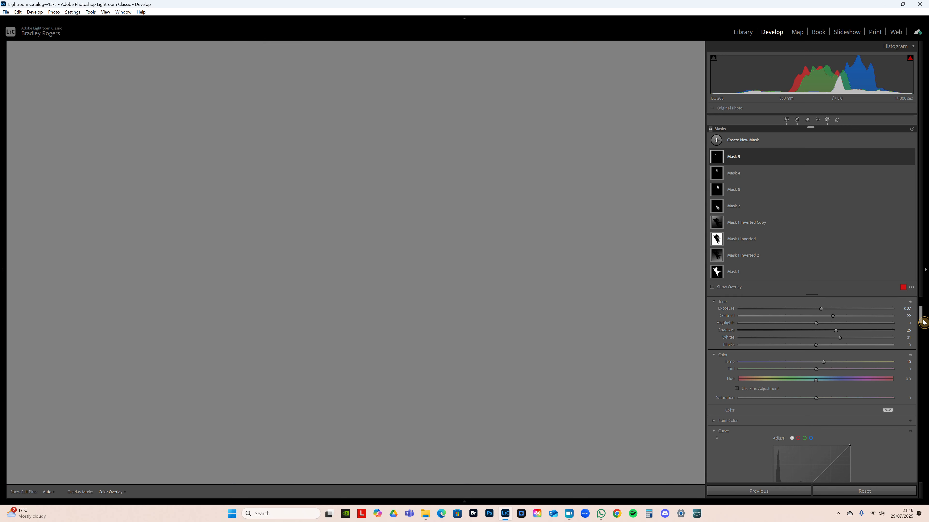
pyautogui.click(924, 323)
pyautogui.moveTo(924, 319)
pyautogui.moveTo(921, 317); pyautogui.dragTo(922, 317)
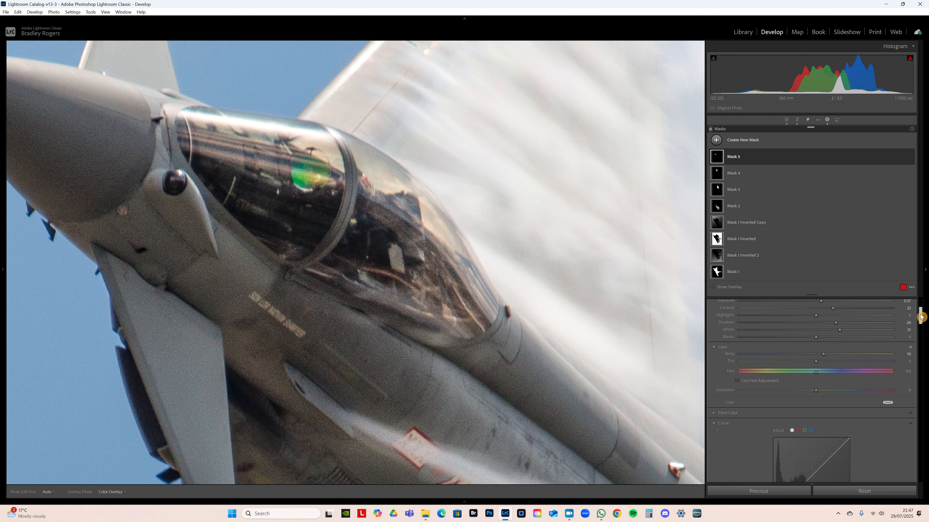
pyautogui.moveTo(922, 317); pyautogui.dragTo(922, 318)
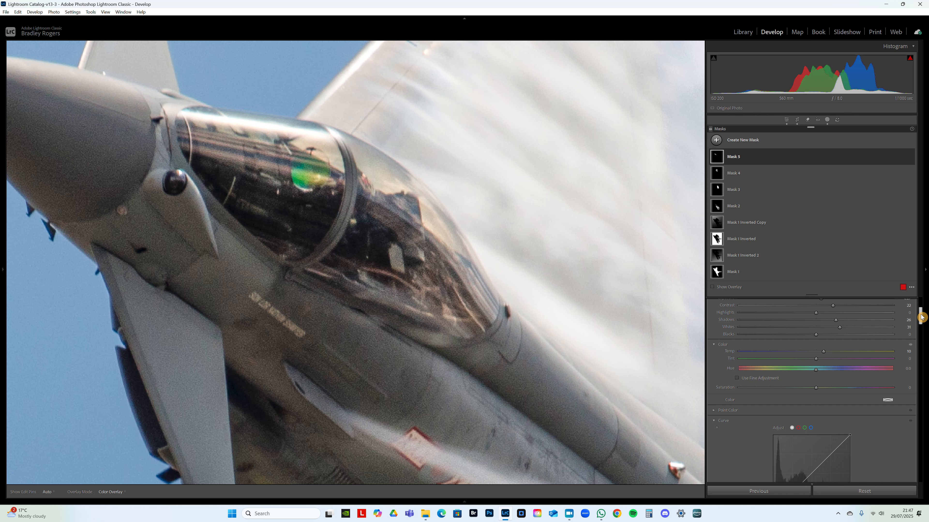
# - Compare the canopy mask's effect off and on
pyautogui.moveTo(921, 318)
pyautogui.mouseDown()
pyautogui.moveTo(923, 336)
pyautogui.moveTo(922, 309)
pyautogui.mouseUp()
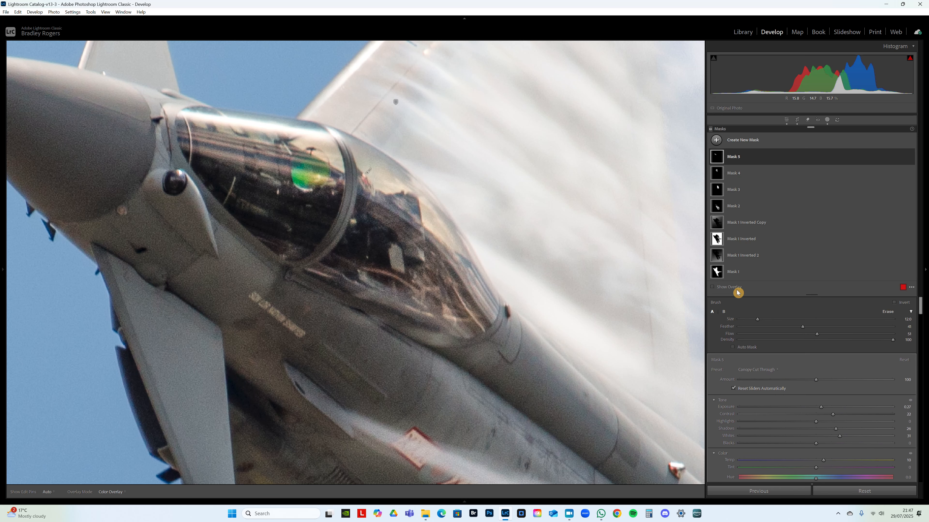
pyautogui.click(911, 157)
pyautogui.click(912, 156)
# - Brush a new mask over the green head-up display glass, set Whites to 100 and Saturation to 6, and finish masking
pyautogui.click(743, 140)
pyautogui.click(791, 216)
pyautogui.scroll(-3, 308, 147)
pyautogui.moveTo(311, 163)
pyautogui.mouseDown()
pyautogui.moveTo(304, 179)
pyautogui.moveTo(315, 166)
pyautogui.moveTo(306, 180)
pyautogui.moveTo(310, 173)
pyautogui.mouseUp()
pyautogui.moveTo(816, 457); pyautogui.dragTo(894, 457)
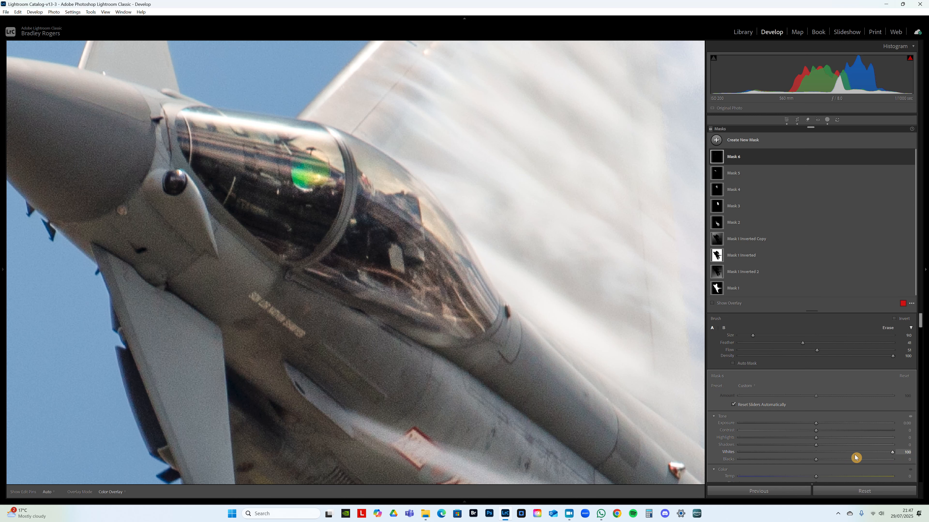
pyautogui.scroll(-2, 842, 460)
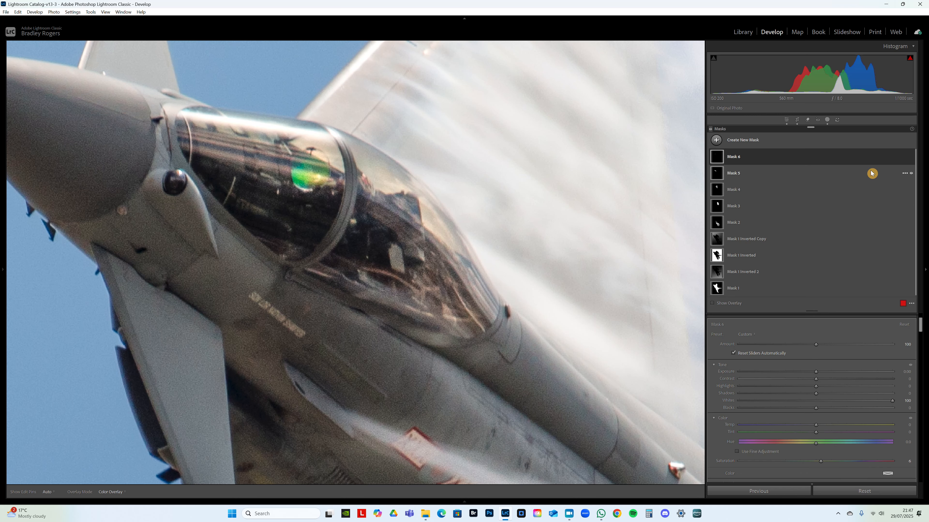
pyautogui.click(827, 120)
# - Examine the cockpit canopy and the vapour behind it close up and in the full photo
pyautogui.click(475, 249)
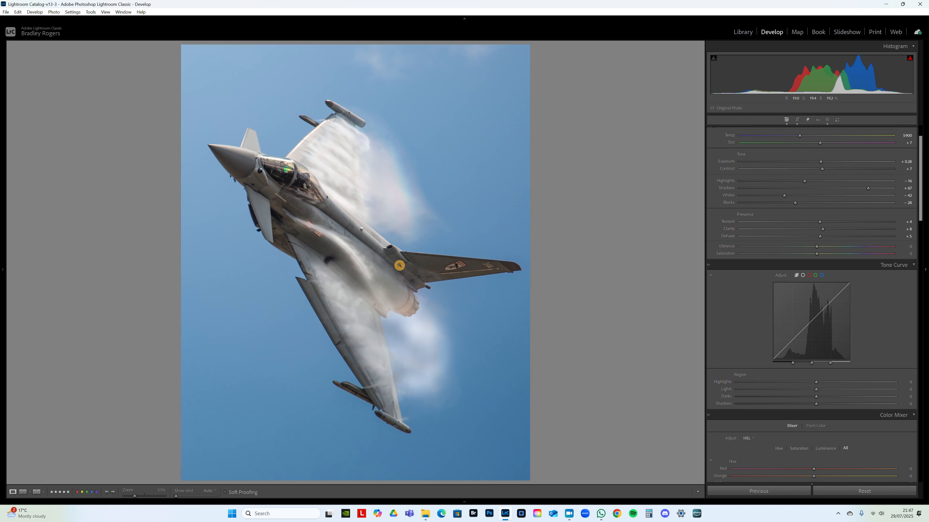
pyautogui.click(299, 177)
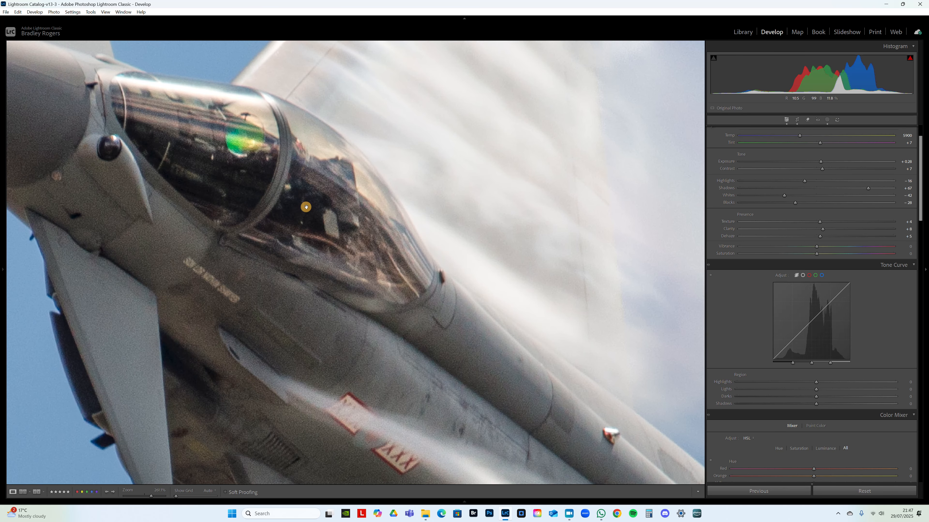
pyautogui.moveTo(308, 209); pyautogui.dragTo(333, 241)
pyautogui.moveTo(337, 194)
pyautogui.mouseDown()
pyautogui.moveTo(327, 166)
pyautogui.moveTo(336, 187)
pyautogui.mouseUp()
pyautogui.moveTo(321, 272); pyautogui.dragTo(434, 252)
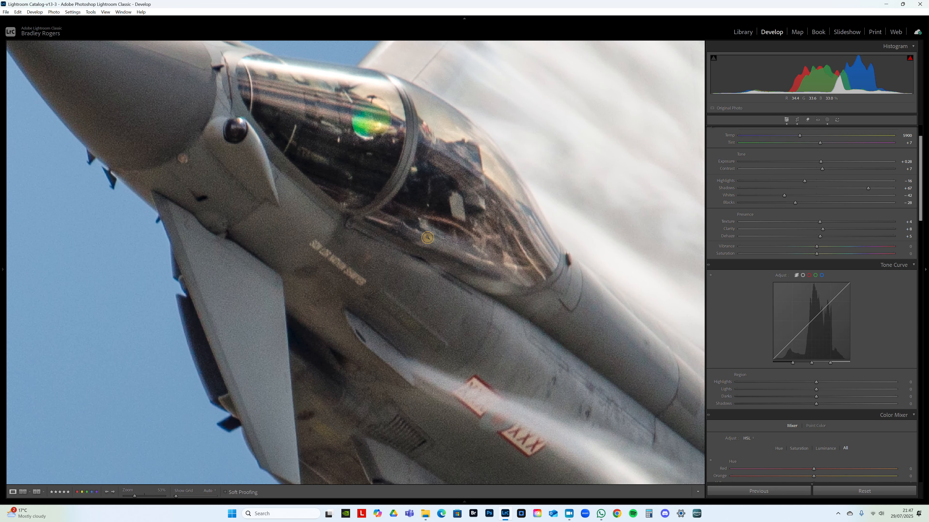
pyautogui.click(428, 239)
pyautogui.click(309, 194)
pyautogui.moveTo(213, 162); pyautogui.dragTo(330, 286)
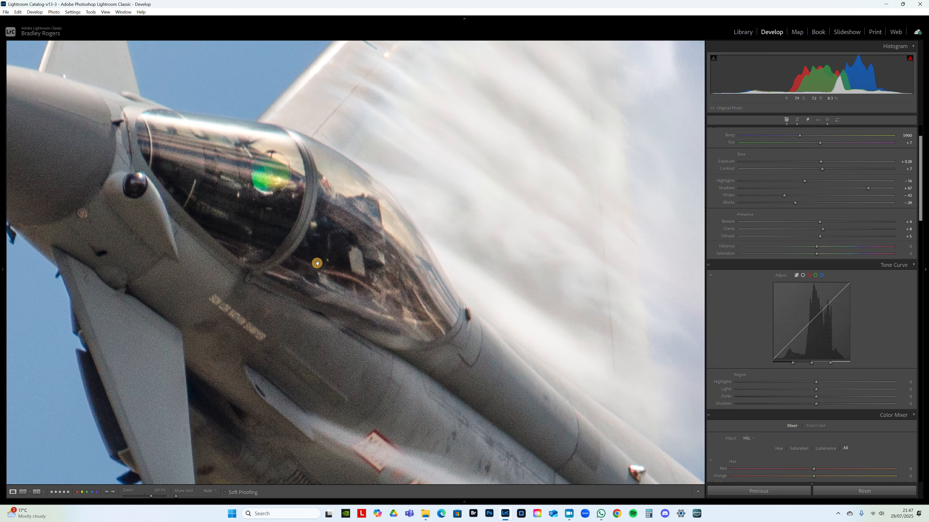
pyautogui.click(295, 194)
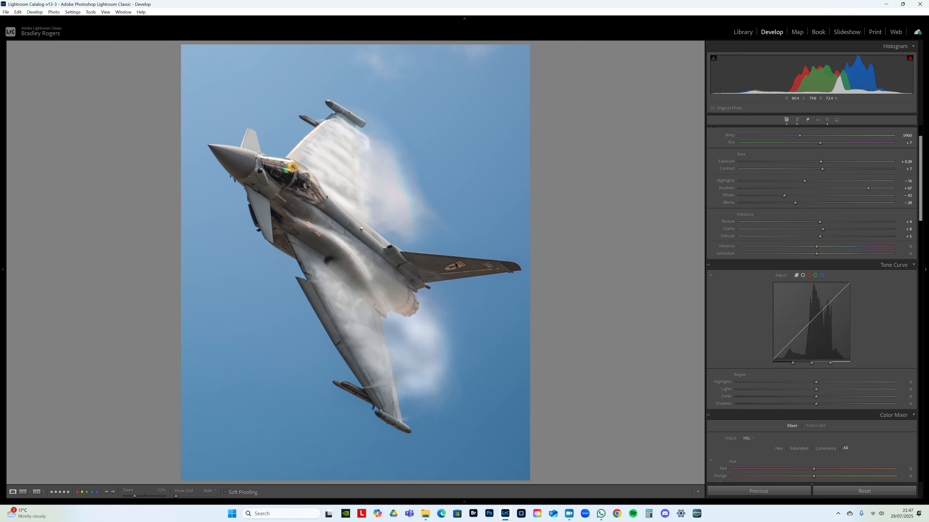
pyautogui.click(344, 202)
pyautogui.moveTo(344, 202); pyautogui.dragTo(200, 201)
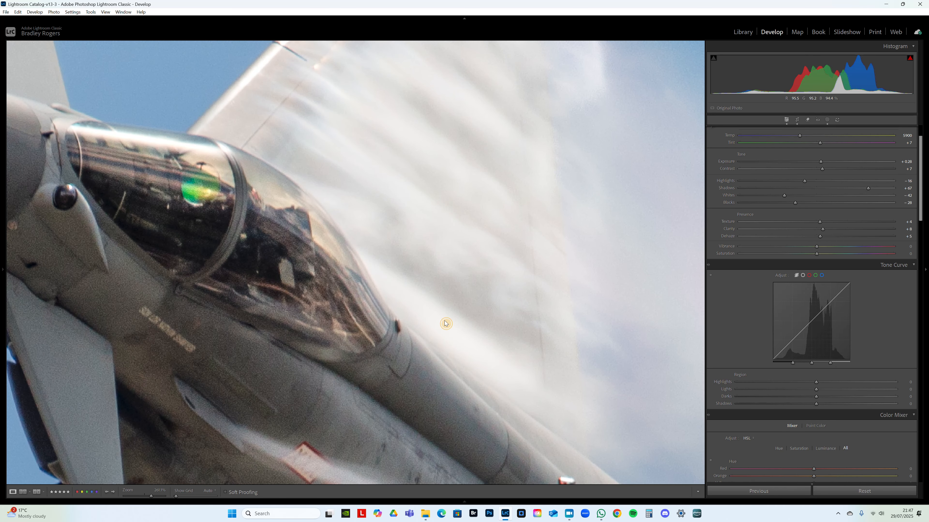
pyautogui.click(446, 324)
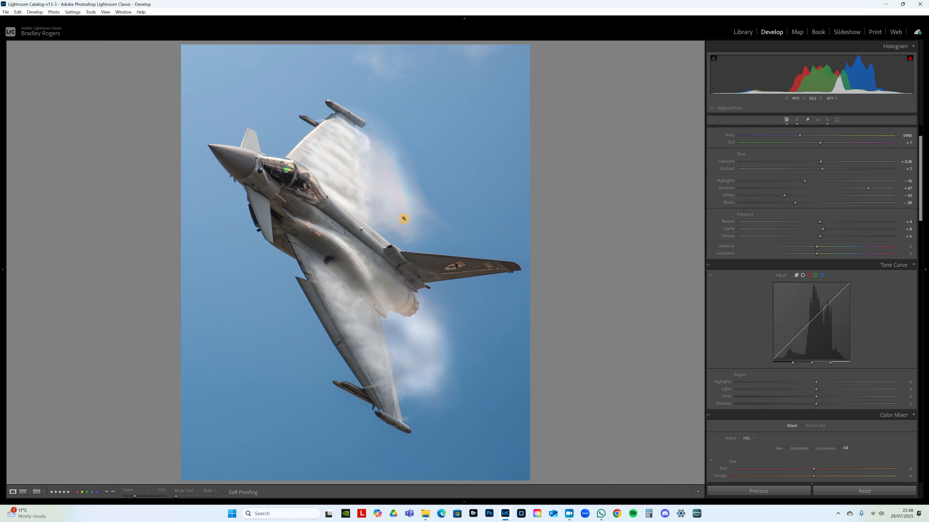
# - Adjust the tone curve directly on the photo, setting Lights to -7 and Highlights to +7
pyautogui.moveTo(919, 208); pyautogui.dragTo(921, 213)
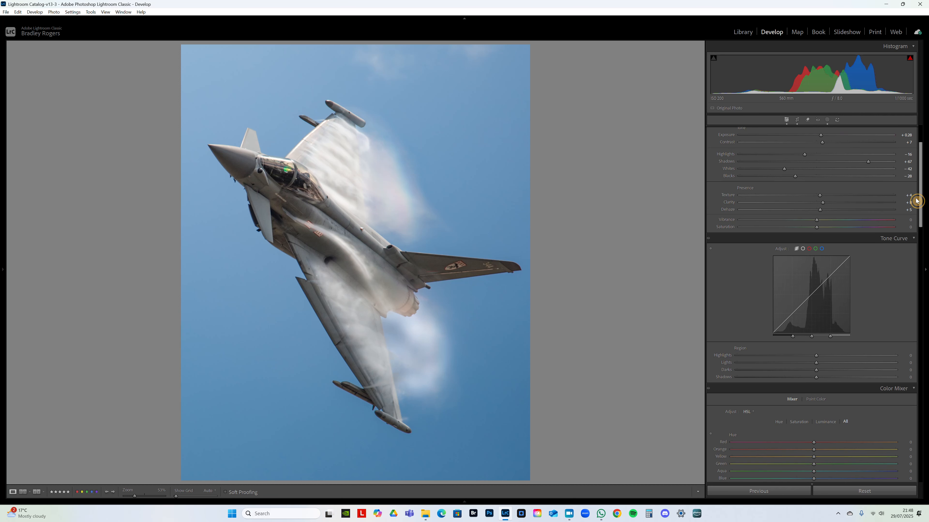
pyautogui.click(445, 291)
pyautogui.click(444, 291)
pyautogui.scroll(-3, 855, 256)
pyautogui.scroll(3, 859, 269)
pyautogui.scroll(-3, 900, 266)
pyautogui.scroll(3, 898, 267)
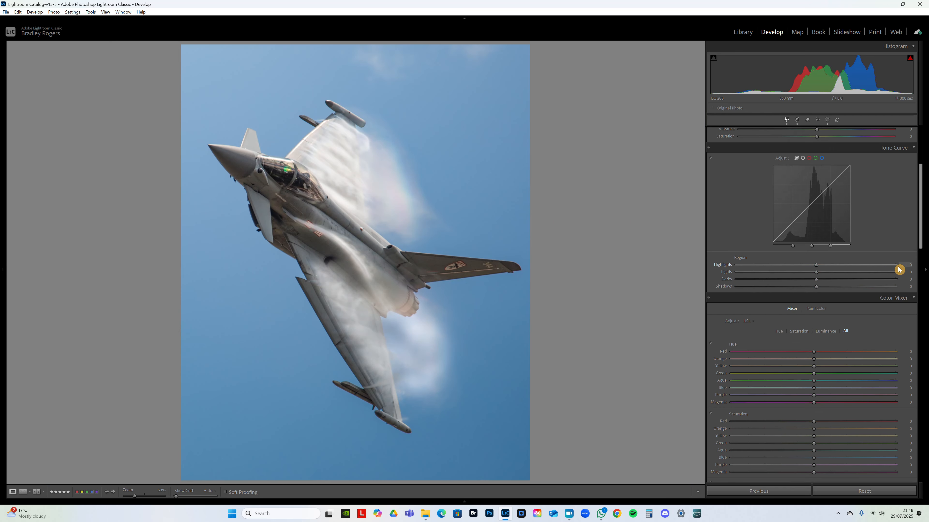
pyautogui.click(711, 253)
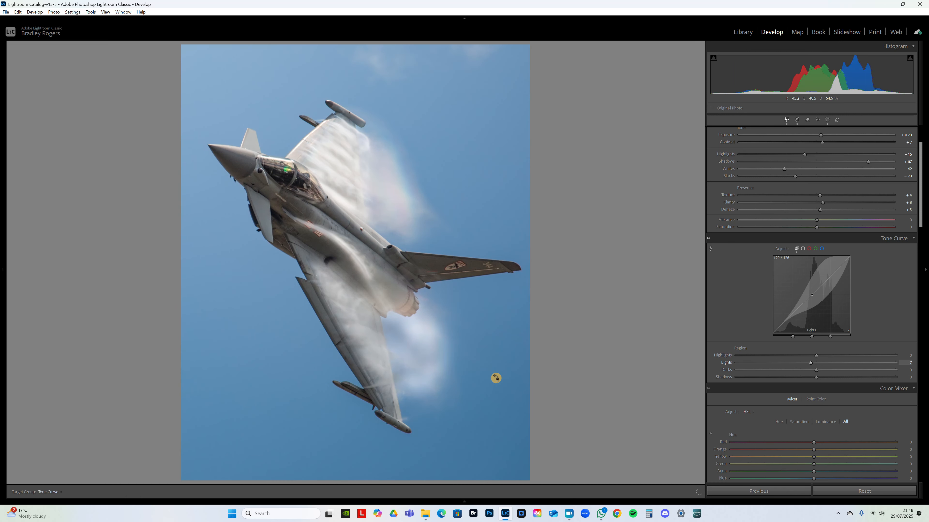
pyautogui.moveTo(491, 373); pyautogui.dragTo(491, 381)
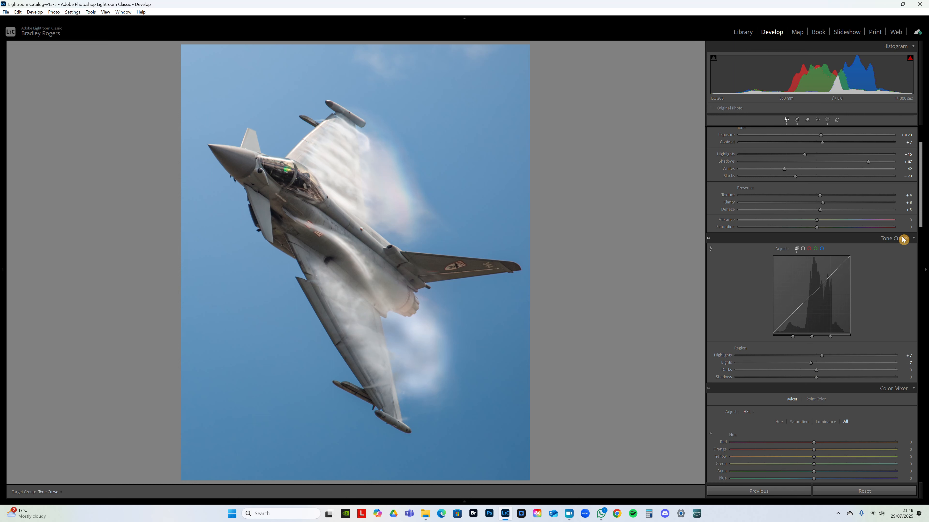
pyautogui.click(710, 248)
# - Set the Color Mixer hue of Orange and Yellow to -5 each, keeping Red at 0
pyautogui.moveTo(919, 224); pyautogui.dragTo(923, 285)
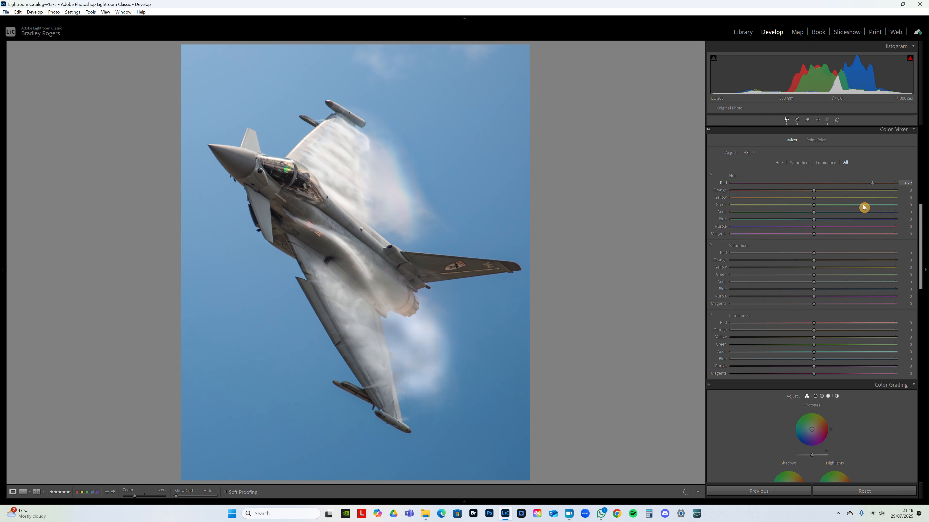
pyautogui.moveTo(769, 183); pyautogui.dragTo(815, 193)
pyautogui.moveTo(776, 194); pyautogui.dragTo(753, 210)
pyautogui.moveTo(790, 192); pyautogui.dragTo(808, 202)
pyautogui.moveTo(811, 201); pyautogui.dragTo(788, 202)
pyautogui.moveTo(817, 219); pyautogui.dragTo(811, 216)
pyautogui.moveTo(810, 201); pyautogui.dragTo(780, 205)
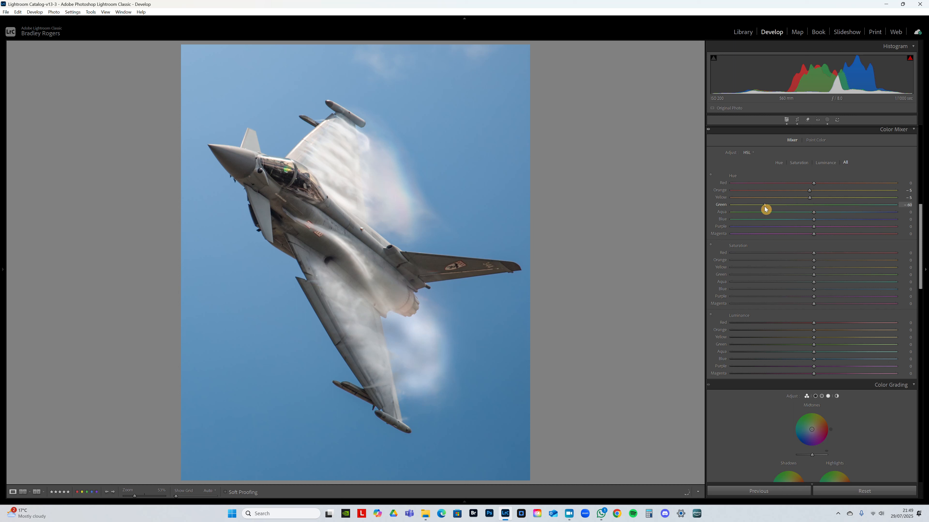
# - Set the Color Mixer hues to Green +22, Aqua +12, Blue -1 and Purple +10
pyautogui.moveTo(803, 217); pyautogui.dragTo(832, 242)
pyautogui.moveTo(815, 214)
pyautogui.mouseDown()
pyautogui.moveTo(801, 216)
pyautogui.moveTo(837, 222)
pyautogui.moveTo(834, 229)
pyautogui.moveTo(799, 219)
pyautogui.moveTo(828, 222)
pyautogui.moveTo(806, 222)
pyautogui.moveTo(821, 224)
pyautogui.moveTo(814, 228)
pyautogui.mouseUp()
pyautogui.moveTo(813, 222); pyautogui.dragTo(810, 222)
pyautogui.doubleClick(811, 223)
pyautogui.moveTo(812, 222)
pyautogui.mouseDown()
pyautogui.moveTo(778, 230)
pyautogui.moveTo(846, 232)
pyautogui.moveTo(738, 233)
pyautogui.moveTo(863, 250)
pyautogui.moveTo(786, 245)
pyautogui.moveTo(790, 228)
pyautogui.moveTo(855, 234)
pyautogui.moveTo(815, 235)
pyautogui.moveTo(825, 229)
pyautogui.mouseUp()
pyautogui.moveTo(814, 234); pyautogui.dragTo(751, 242)
# - Set the Color Mixer saturation to Red +8, Orange +14, Yellow +33, Green +50, Aqua +6, Blue +4 and Purple +18
pyautogui.moveTo(893, 249); pyautogui.dragTo(820, 261)
pyautogui.moveTo(814, 264); pyautogui.dragTo(818, 285)
pyautogui.moveTo(748, 285); pyautogui.dragTo(821, 292)
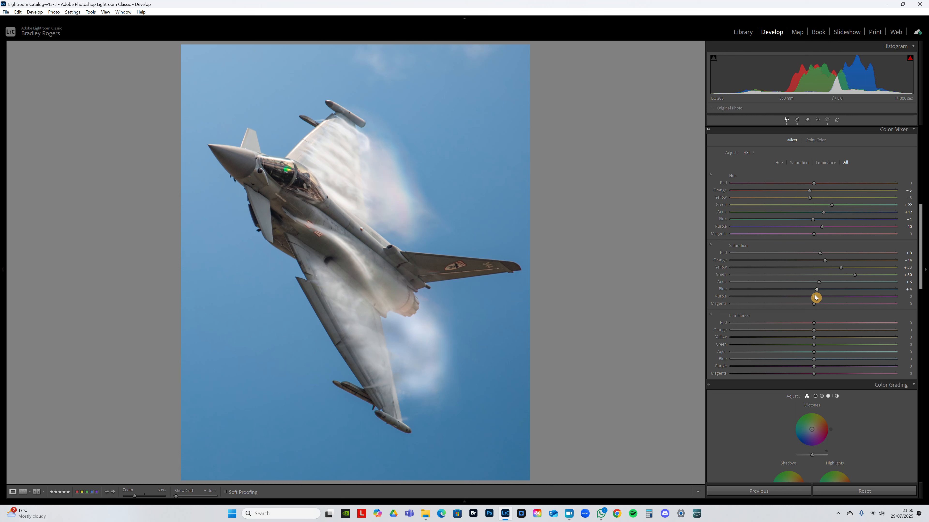
pyautogui.moveTo(814, 296)
pyautogui.mouseDown()
pyautogui.moveTo(779, 297)
pyautogui.moveTo(868, 303)
pyautogui.moveTo(750, 302)
pyautogui.moveTo(903, 303)
pyautogui.moveTo(811, 307)
pyautogui.moveTo(828, 308)
pyautogui.mouseUp()
# - Set the Color Mixer luminance to Red +8, Orange +7, Yellow +18, Green +20, Aqua +4 and Blue -5, with Magenta reset to 0
pyautogui.moveTo(814, 305); pyautogui.dragTo(815, 329)
pyautogui.moveTo(822, 333); pyautogui.dragTo(829, 353)
pyautogui.moveTo(813, 348); pyautogui.dragTo(807, 376)
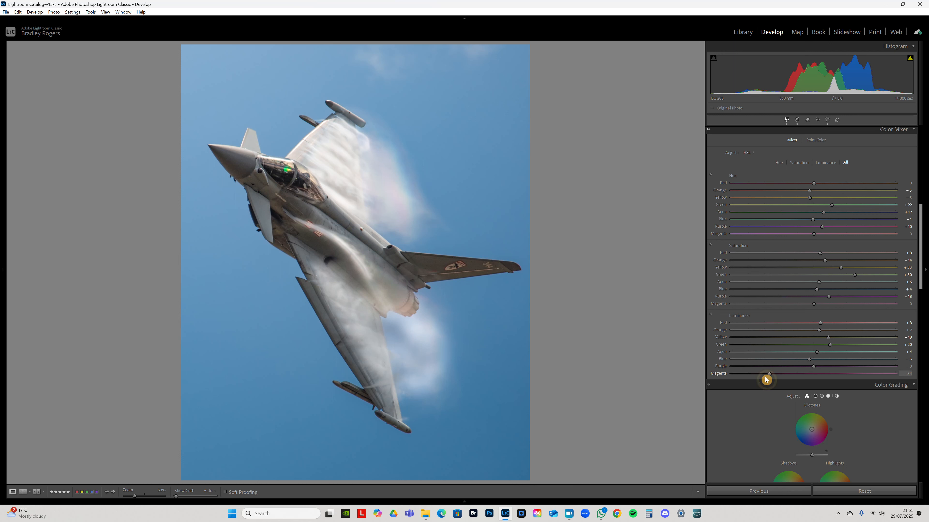
pyautogui.doubleClick(853, 376)
# - Set the midtones luminance in Color Grading to +30 and compare the grading off and on
pyautogui.moveTo(919, 252)
pyautogui.mouseDown()
pyautogui.moveTo(920, 286)
pyautogui.moveTo(923, 233)
pyautogui.moveTo(923, 270)
pyautogui.mouseUp()
pyautogui.click(821, 268)
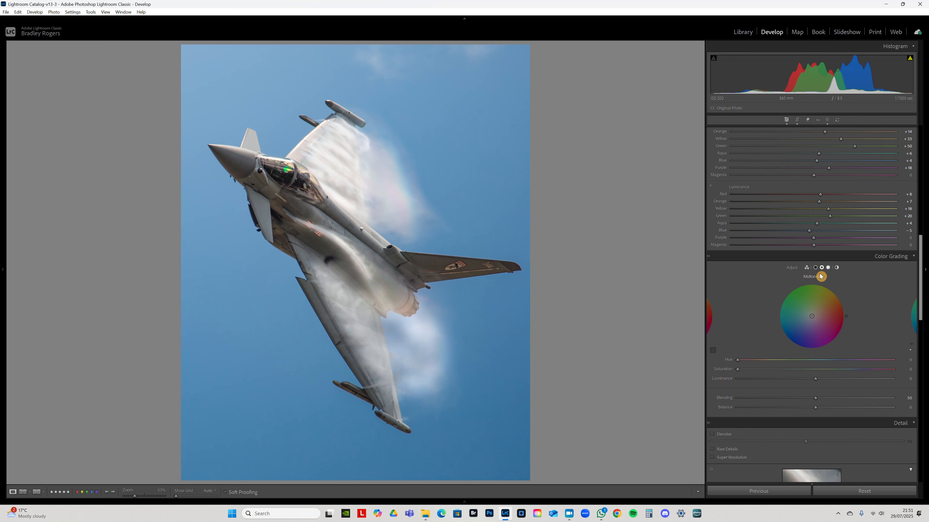
pyautogui.moveTo(814, 380); pyautogui.dragTo(847, 396)
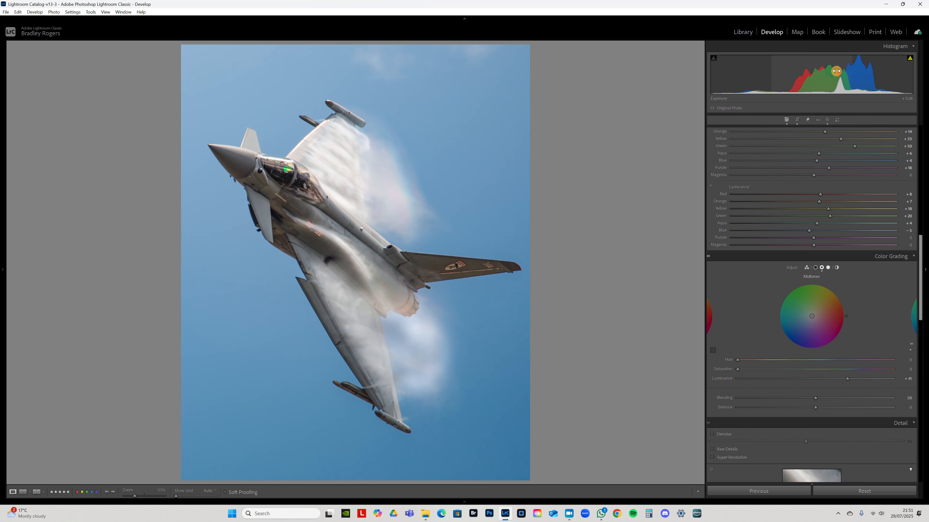
pyautogui.moveTo(850, 378)
pyautogui.mouseDown()
pyautogui.moveTo(829, 389)
pyautogui.moveTo(842, 390)
pyautogui.mouseUp()
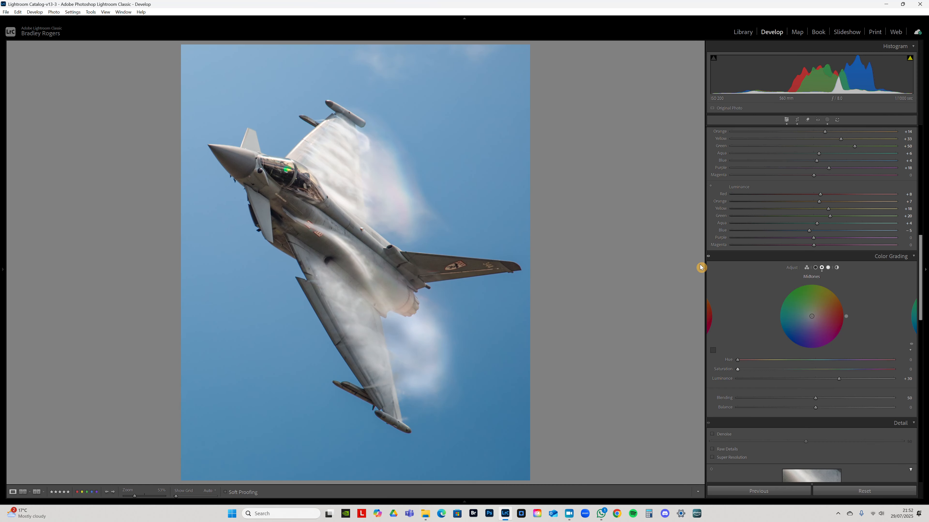
pyautogui.click(708, 259)
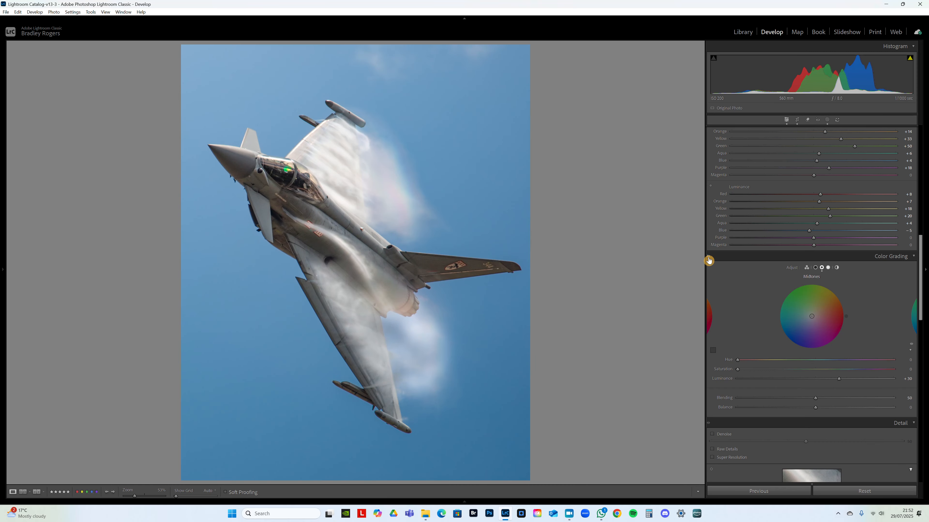
pyautogui.click(709, 259)
# - Examine the image noise on the jet's fuselage, canopy and vapour at several magnifications
pyautogui.moveTo(926, 285); pyautogui.dragTo(926, 320)
pyautogui.click(368, 206)
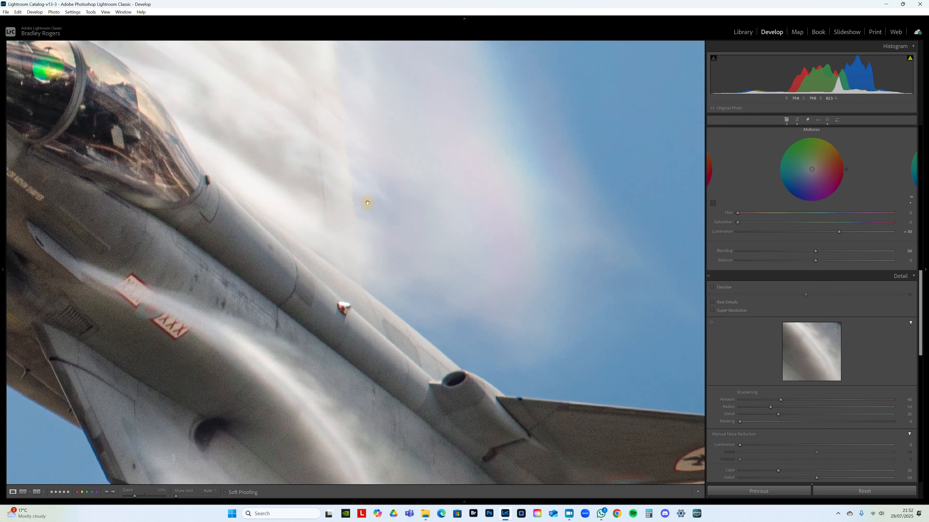
pyautogui.click(368, 205)
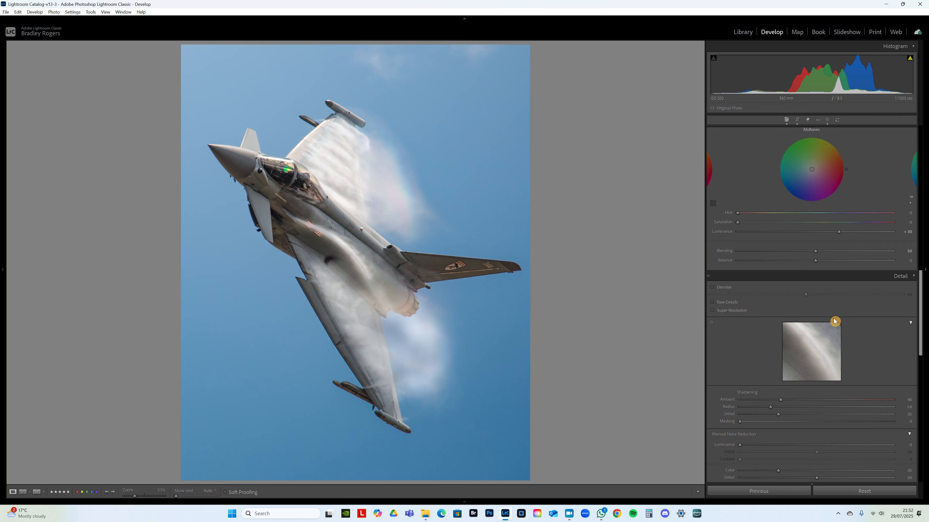
pyautogui.scroll(-2, 852, 317)
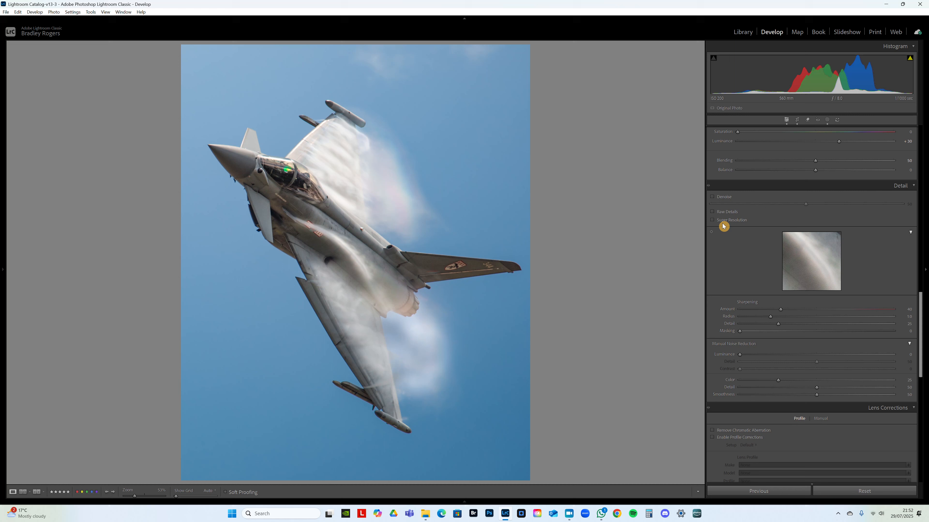
pyautogui.rightClick(470, 180)
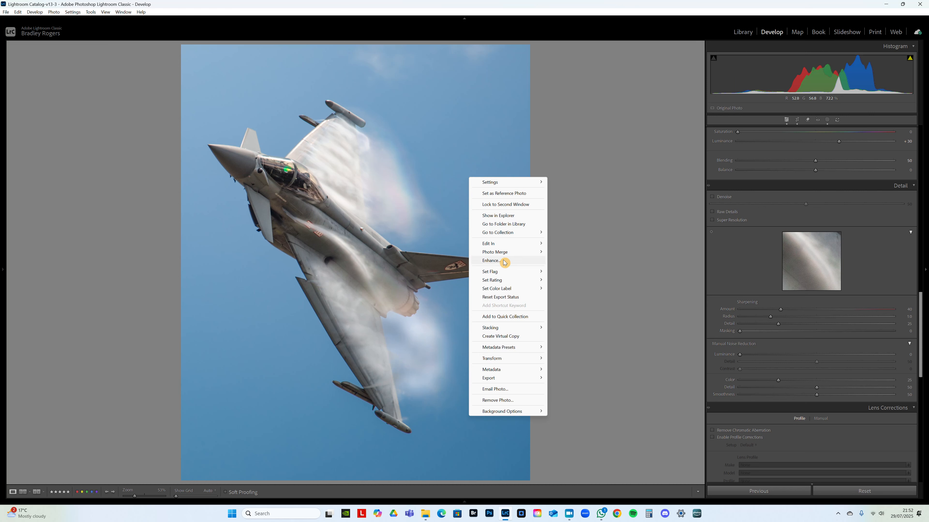
pyautogui.click(323, 171)
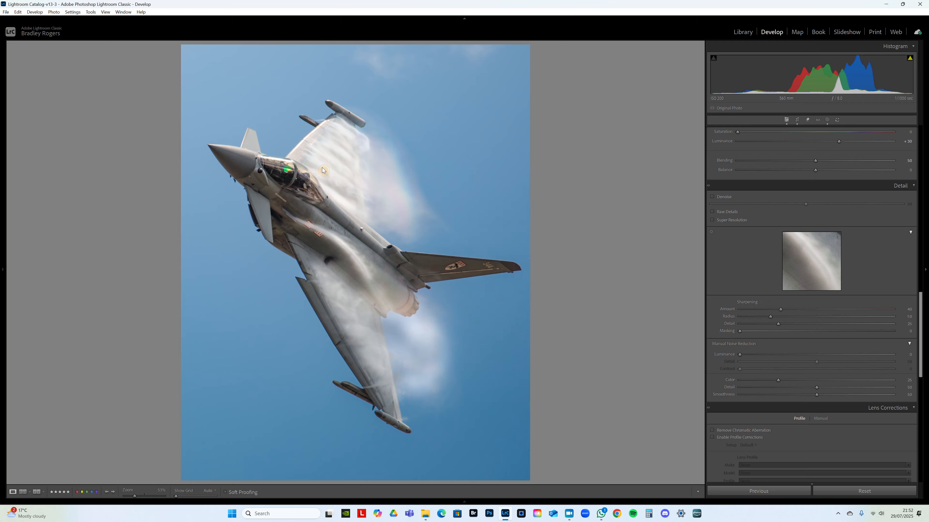
pyautogui.click(324, 171)
pyautogui.click(324, 171)
pyautogui.click(276, 208)
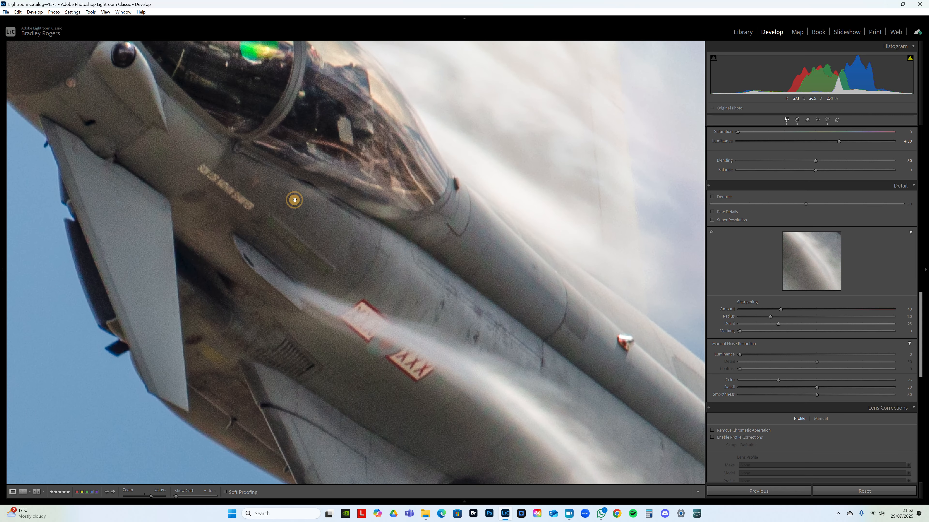
pyautogui.click(386, 244)
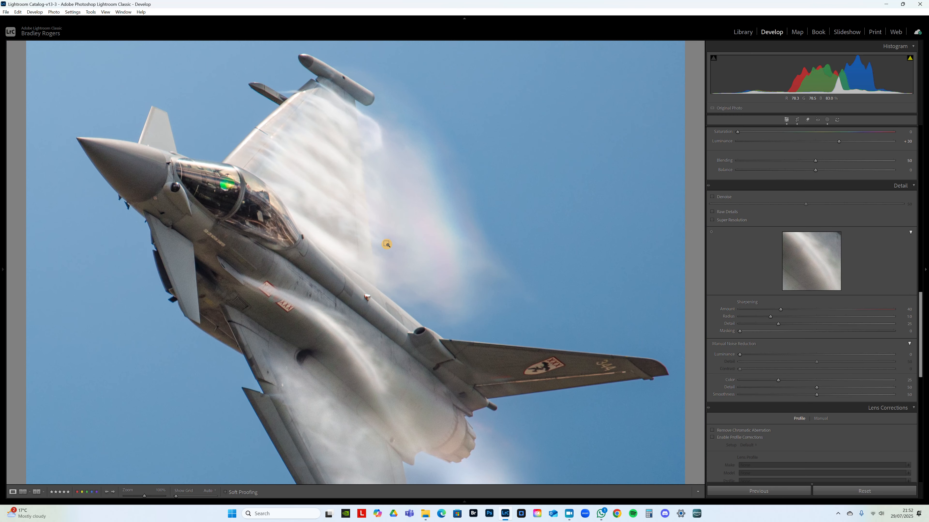
pyautogui.click(319, 275)
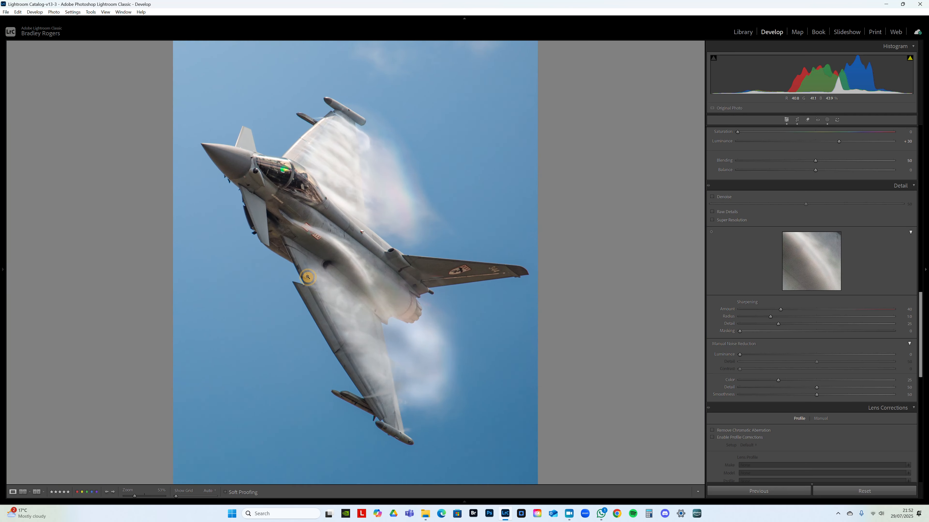
pyautogui.moveTo(323, 305); pyautogui.dragTo(345, 210)
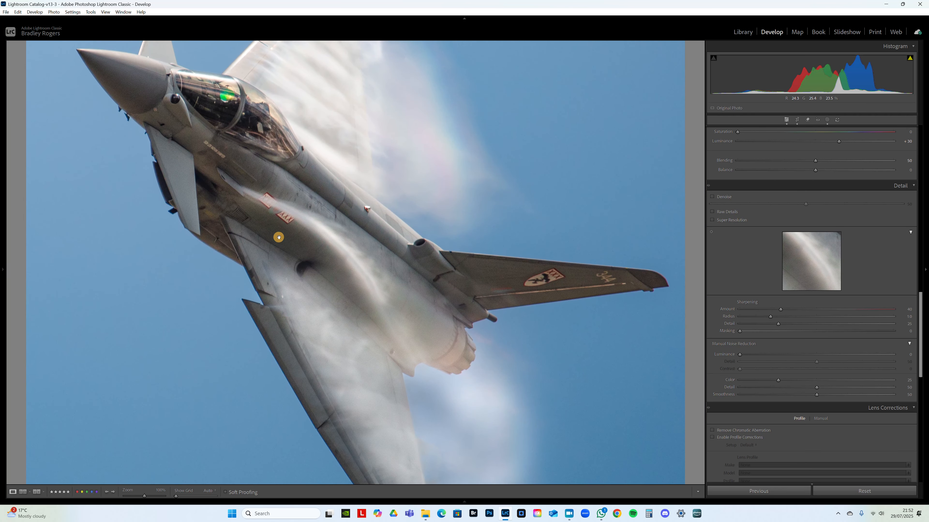
pyautogui.moveTo(261, 173); pyautogui.dragTo(246, 232)
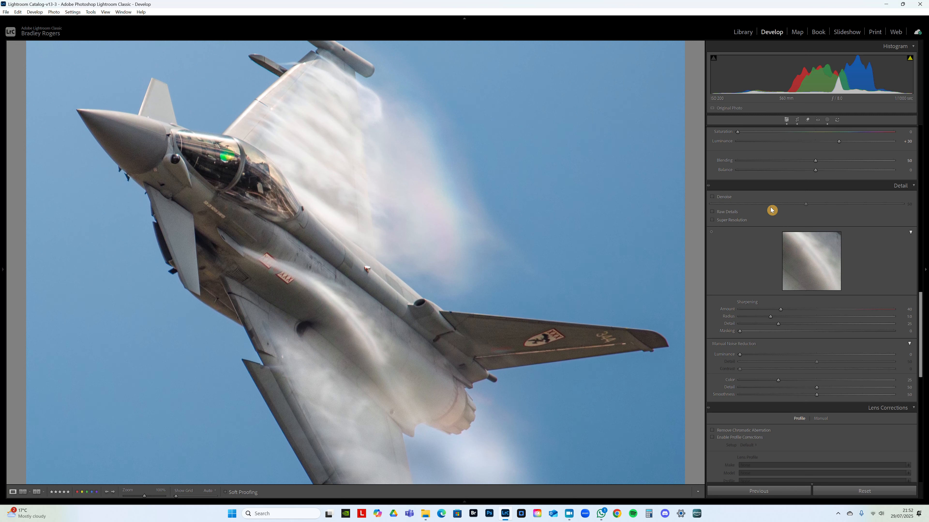
# - Apply Denoise at an amount of 50 and check the front fuselage close up
pyautogui.click(714, 198)
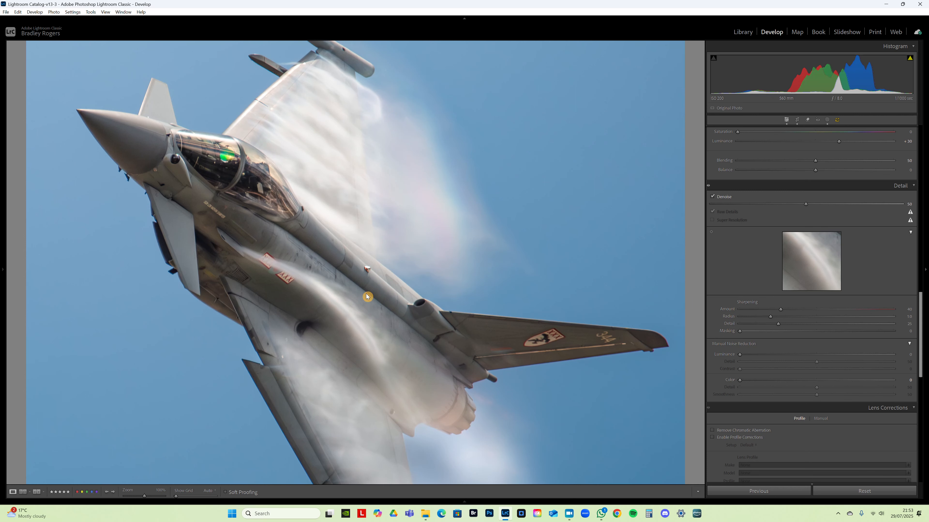
pyautogui.click(248, 220)
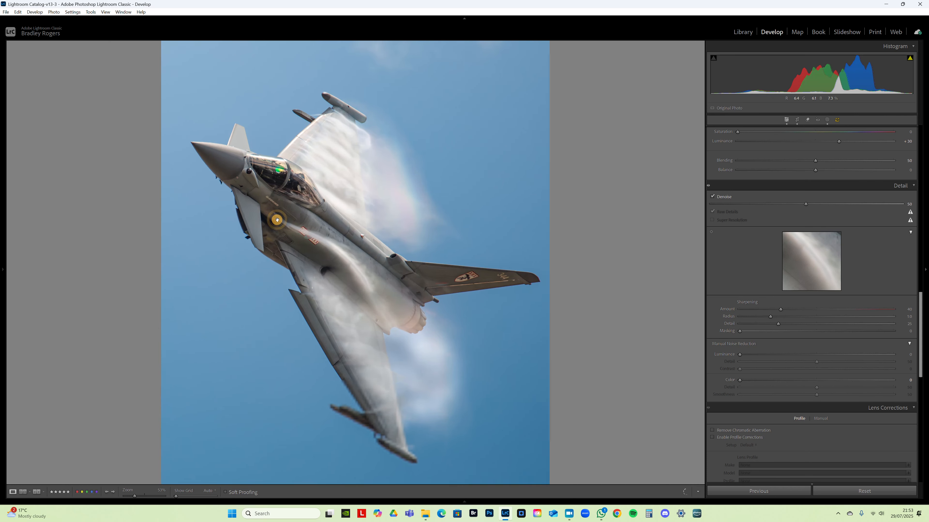
pyautogui.click(277, 220)
pyautogui.click(277, 220)
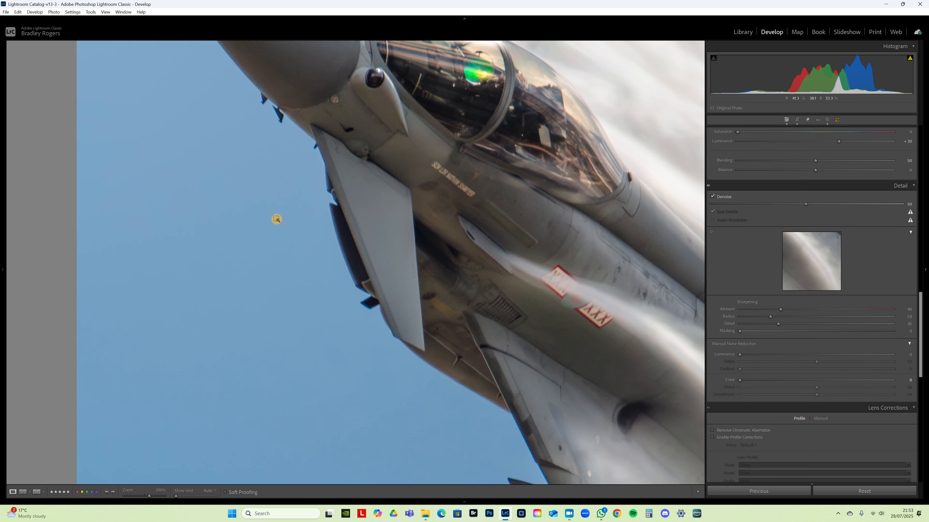
# - Lower the Denoise amount to 1 and inspect the noise on the canopy and front fuselage close up
pyautogui.moveTo(376, 302); pyautogui.dragTo(373, 310)
pyautogui.click(458, 316)
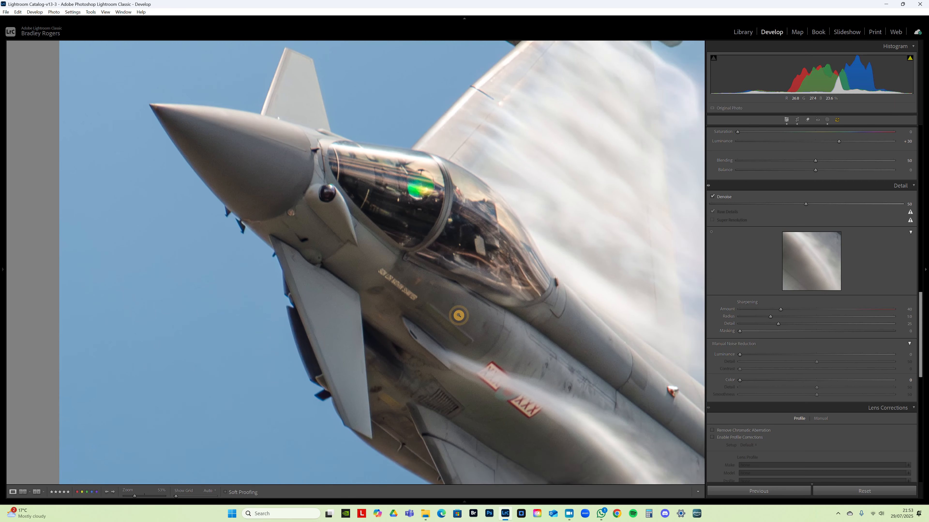
pyautogui.hotkey('ctrl', '=')
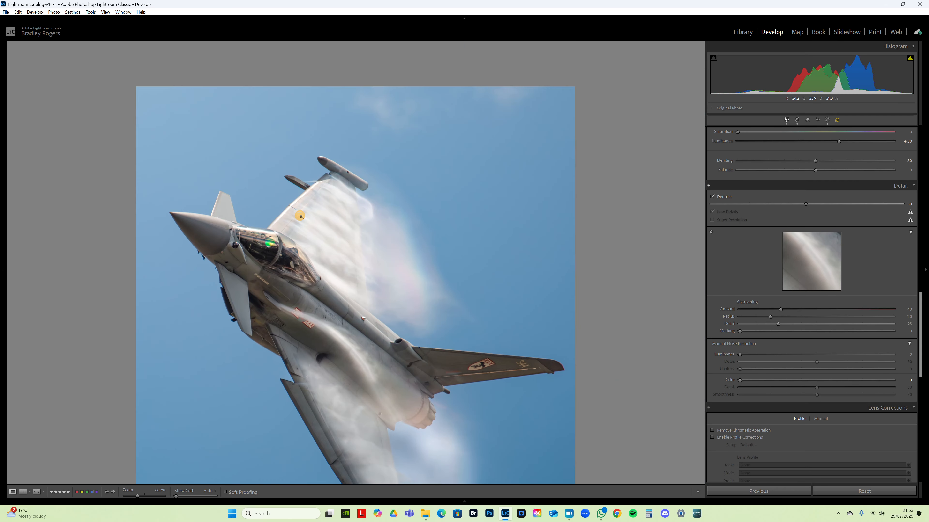
pyautogui.hotkey('ctrl', '=')
pyautogui.moveTo(314, 293)
pyautogui.mouseDown()
pyautogui.moveTo(333, 237)
pyautogui.moveTo(331, 246)
pyautogui.mouseUp()
pyautogui.moveTo(806, 205); pyautogui.dragTo(675, 201)
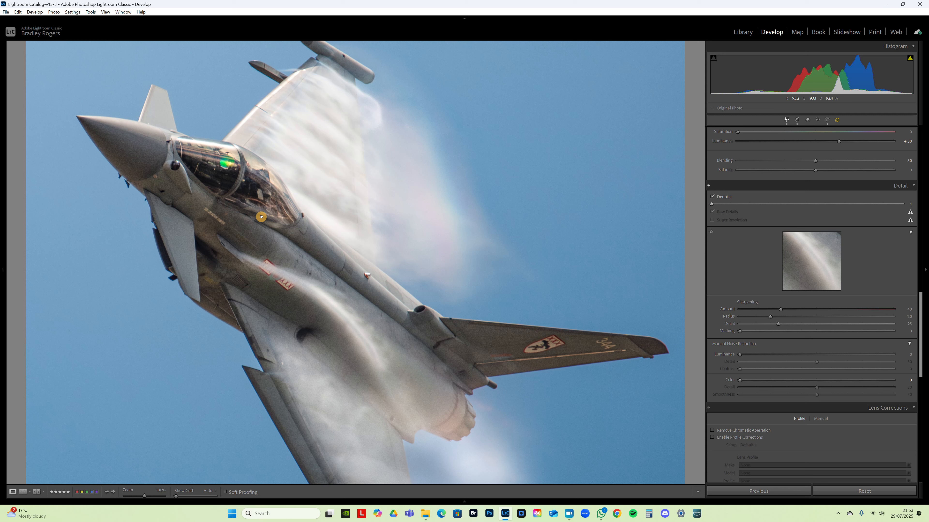
pyautogui.click(273, 214)
pyautogui.click(273, 215)
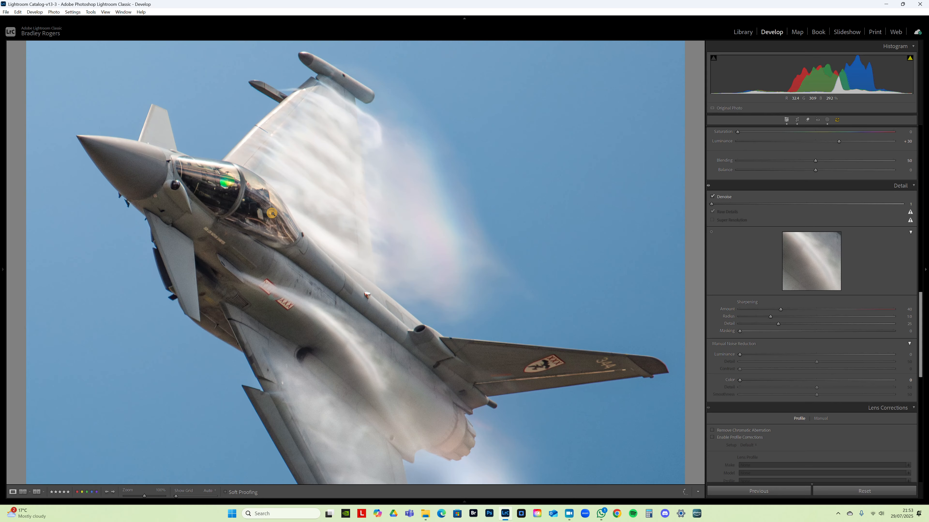
pyautogui.hotkey('ctrl', '=')
pyautogui.moveTo(542, 230); pyautogui.dragTo(382, 282)
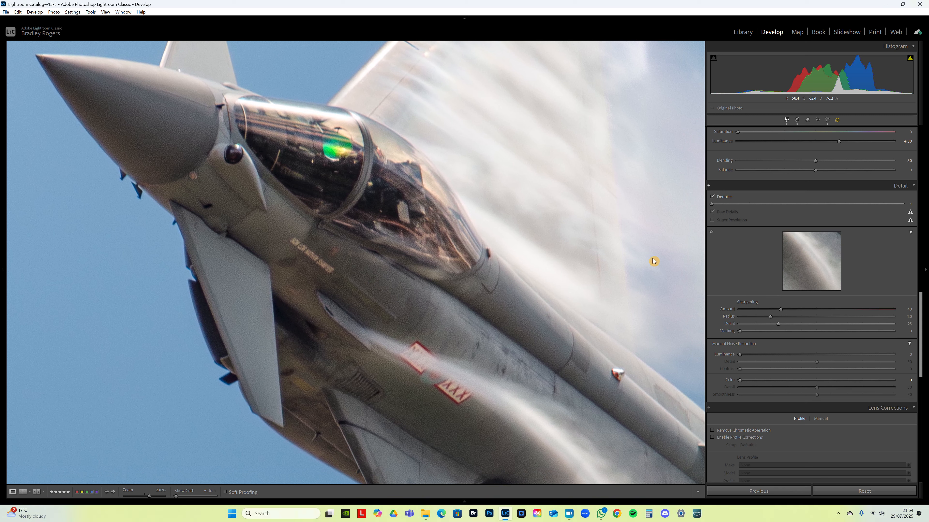
# - Set the Denoise amount to 20 and check the jet's front fuselage close up
pyautogui.moveTo(712, 206); pyautogui.dragTo(723, 206)
pyautogui.click(747, 204)
pyautogui.click(422, 230)
pyautogui.scroll(-1, 365, 241)
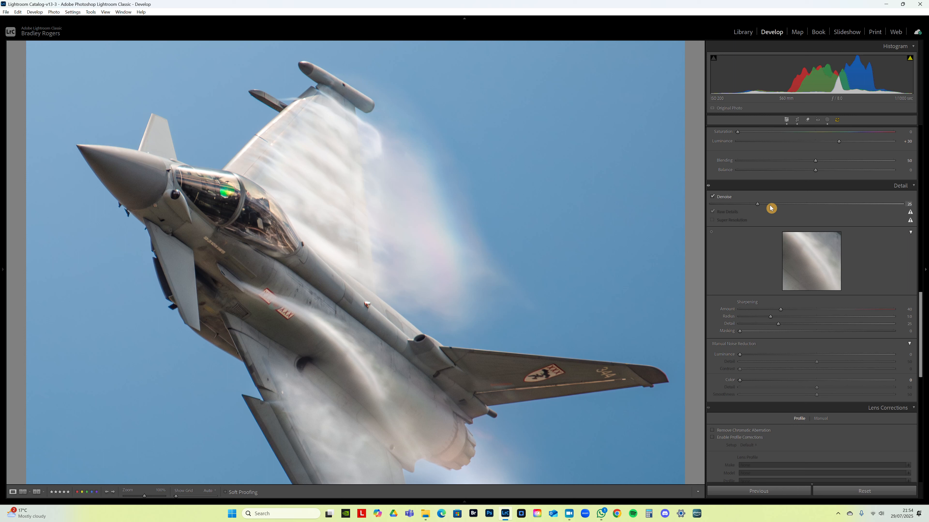
pyautogui.moveTo(757, 205); pyautogui.dragTo(747, 206)
pyautogui.click(227, 256)
pyautogui.click(288, 216)
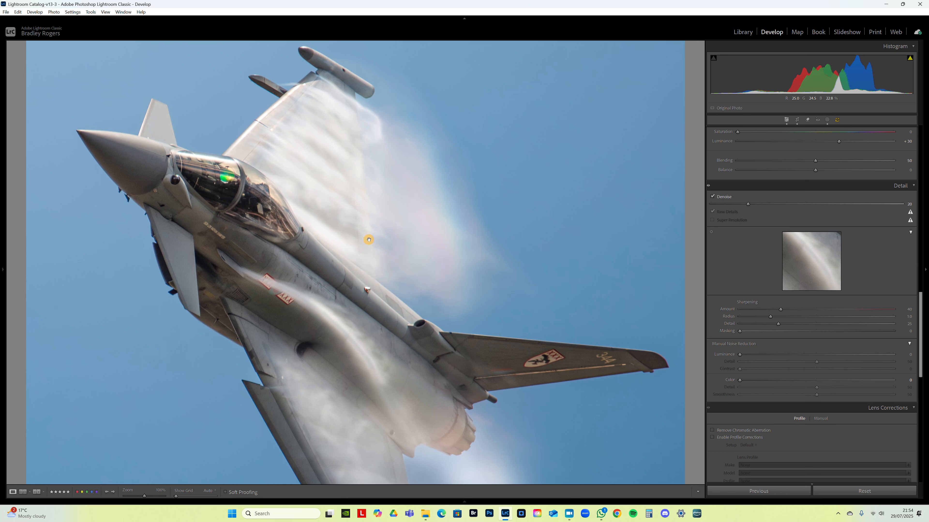
pyautogui.click(307, 285)
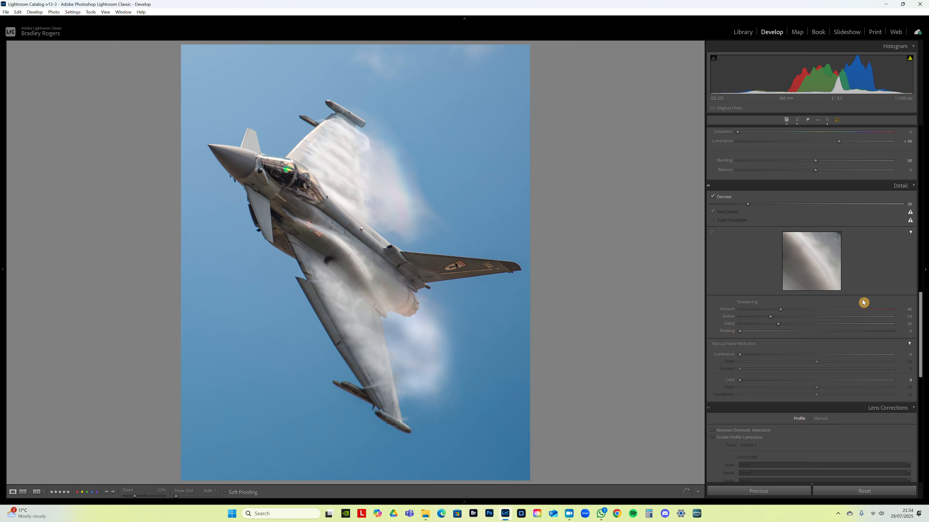
# - Enable chromatic aberration removal and lens profile corrections, with the profile setup on Auto
pyautogui.scroll(-3, 760, 322)
pyautogui.click(736, 340)
pyautogui.click(730, 347)
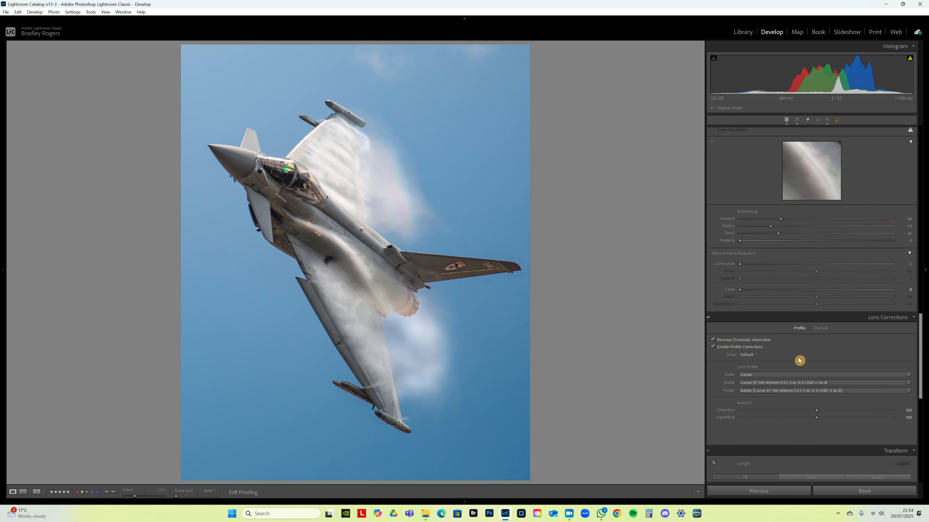
pyautogui.click(761, 356)
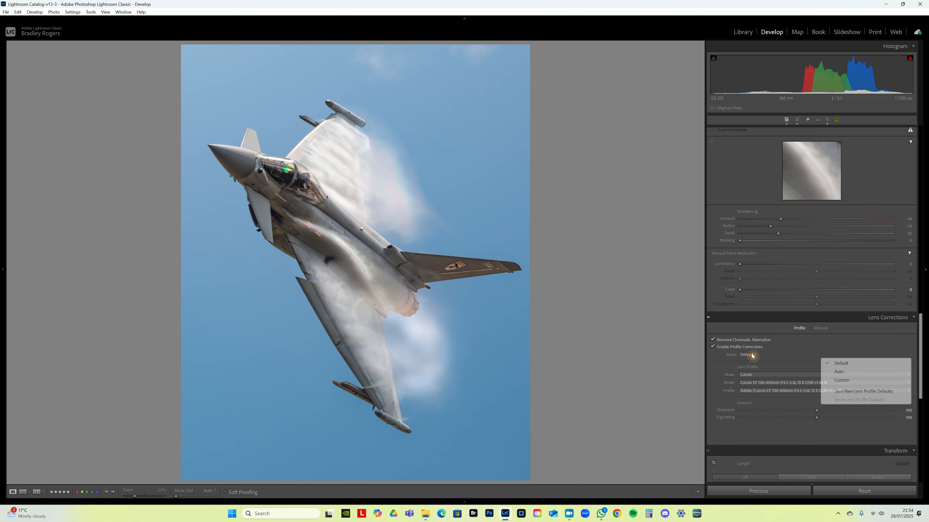
pyautogui.click(840, 365)
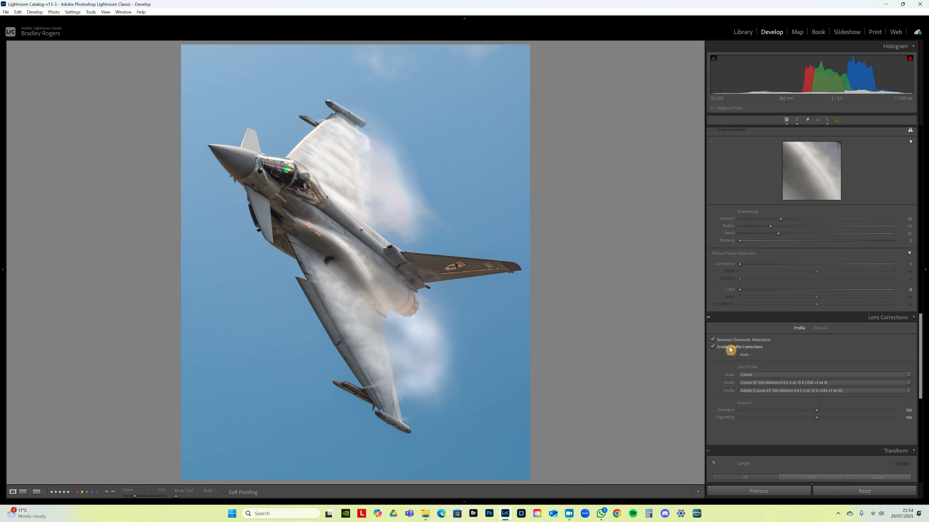
# - Compare the edges of the wing tip behind the 344 marking with chromatic aberration removal off and on
pyautogui.click(724, 342)
pyautogui.click(726, 343)
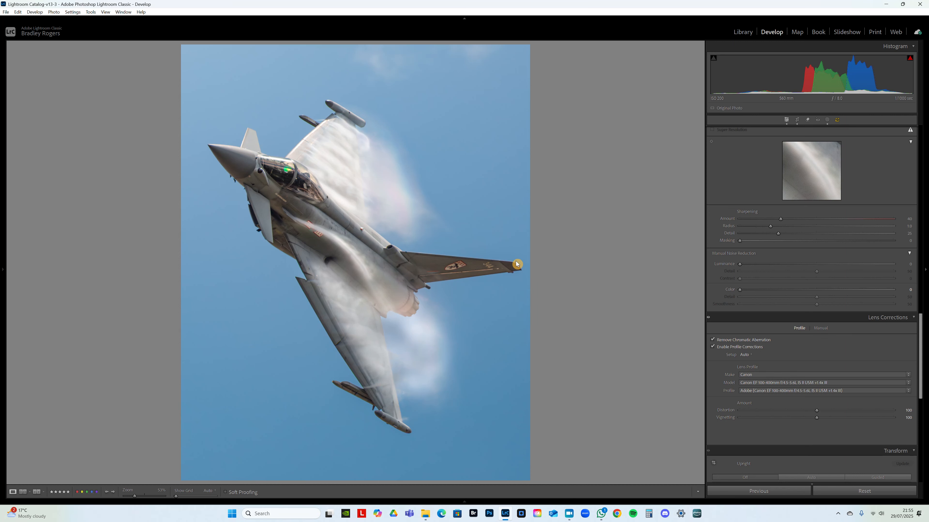
pyautogui.click(518, 269)
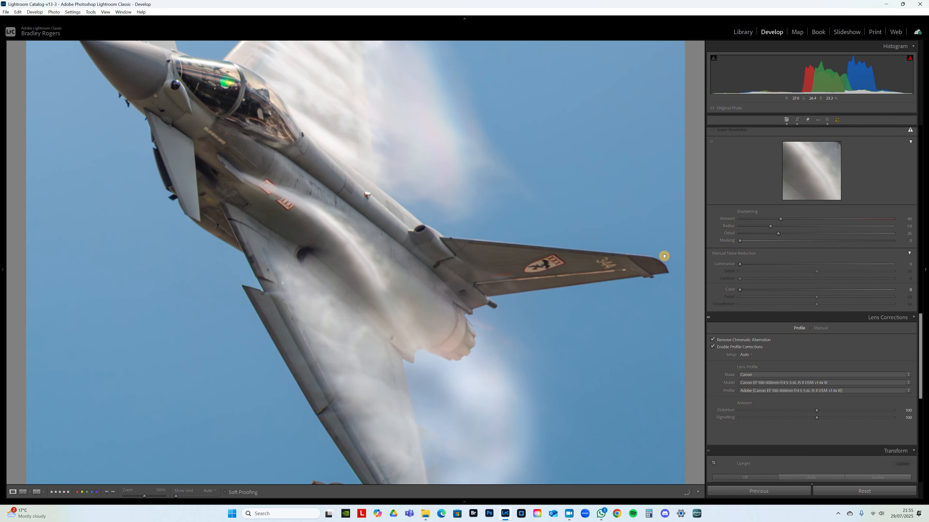
pyautogui.hotkey('ctrl', '=')
pyautogui.hotkey('ctrl', '=')
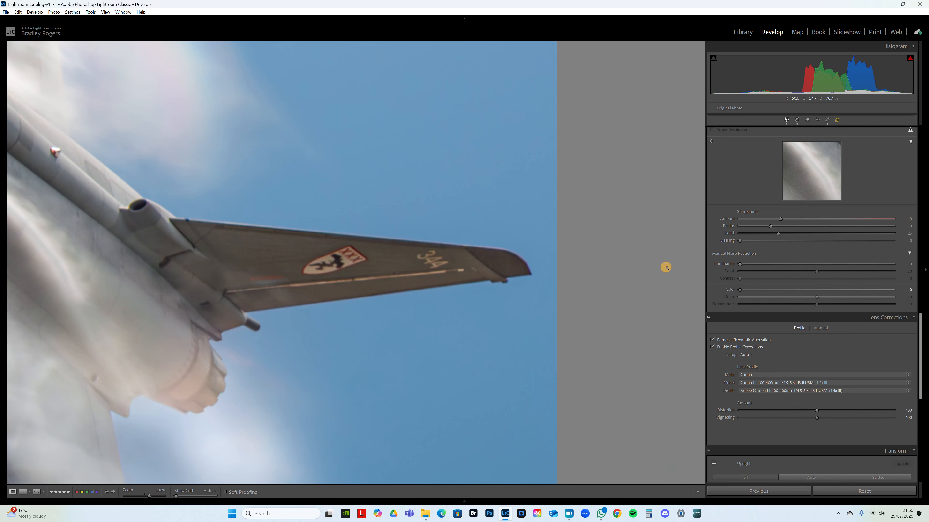
pyautogui.moveTo(308, 267); pyautogui.dragTo(317, 264)
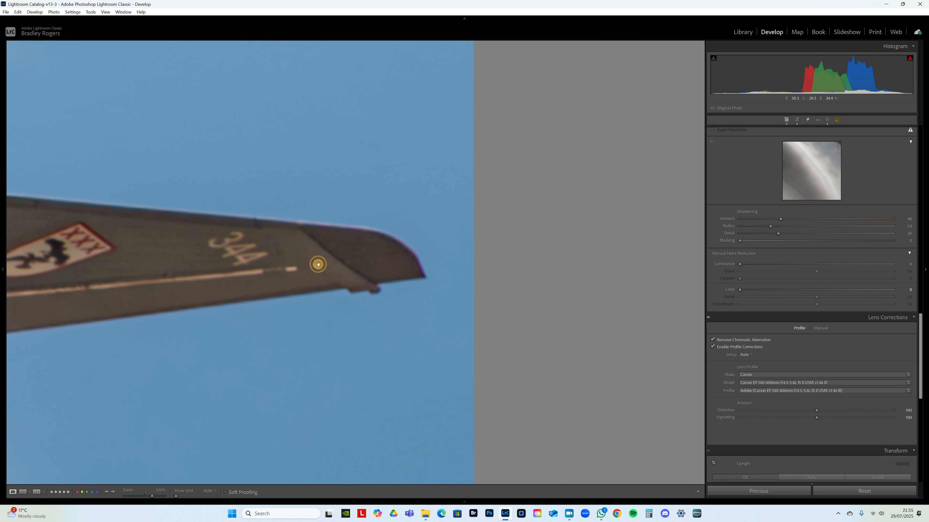
pyautogui.click(719, 341)
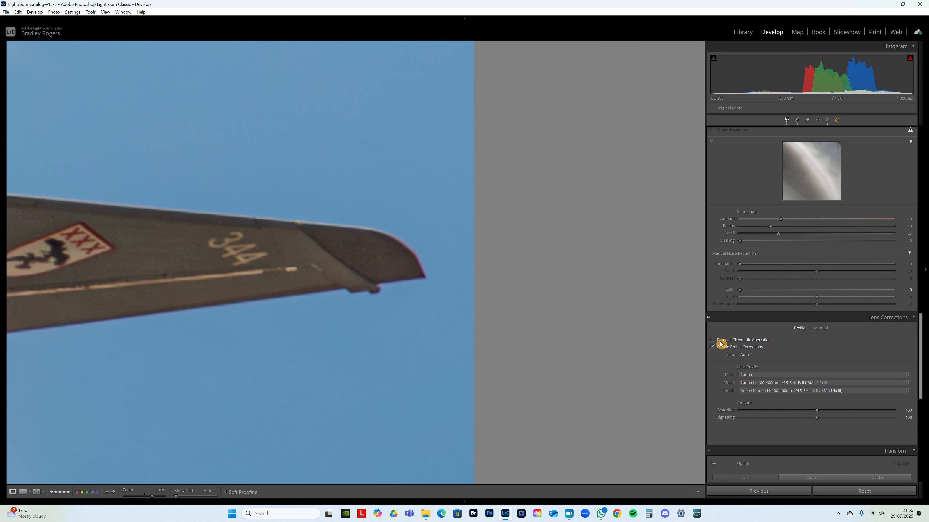
pyautogui.click(724, 341)
pyautogui.click(368, 257)
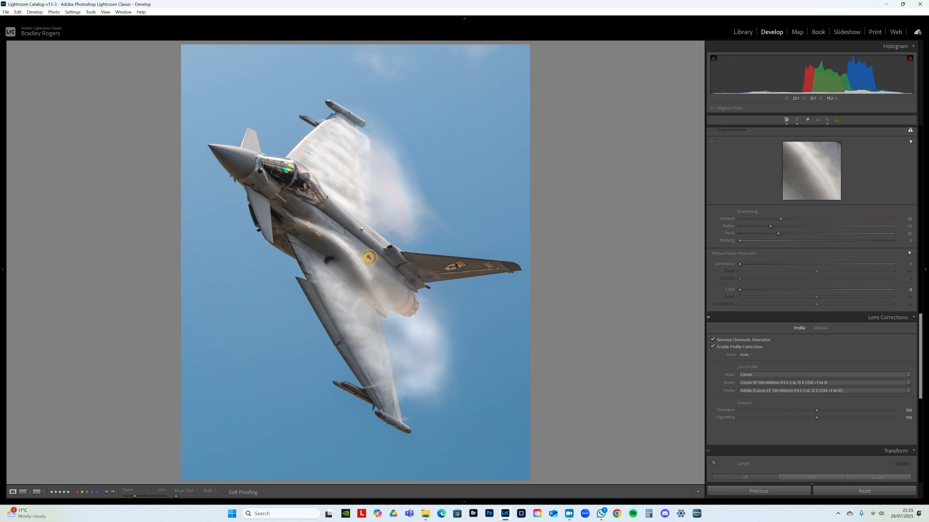
# - Compare the lens profile corrections off and on, and set the profile's vignetting amount to 0
pyautogui.click(732, 352)
pyautogui.scroll(-5, 849, 380)
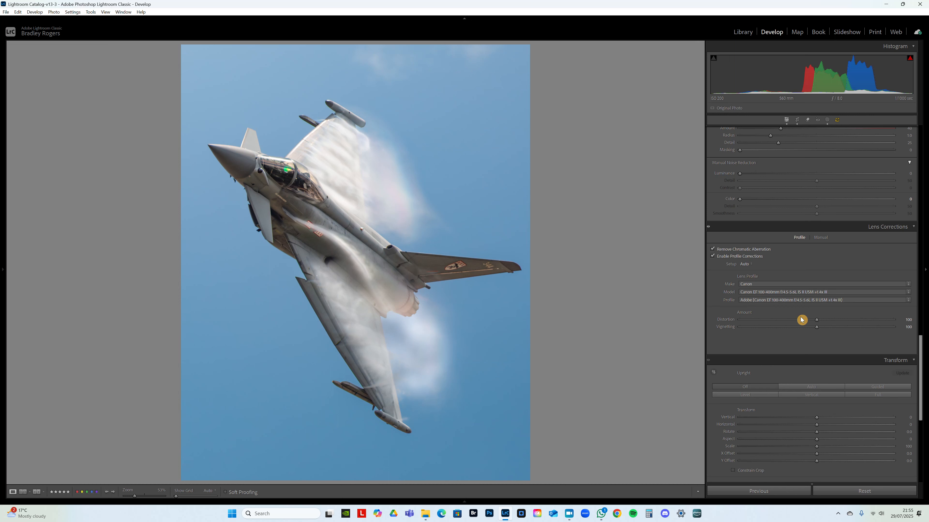
pyautogui.click(730, 257)
pyautogui.moveTo(818, 331); pyautogui.dragTo(560, 329)
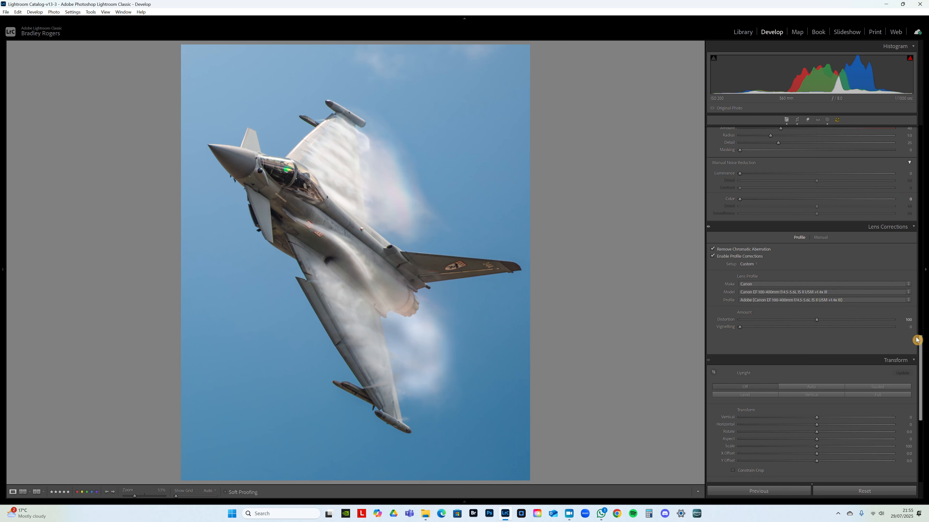
# - Check the fuselage and vapour at several magnifications and aim the Detail preview at the cockpit canopy
pyautogui.moveTo(919, 342); pyautogui.dragTo(916, 303)
pyautogui.click(303, 245)
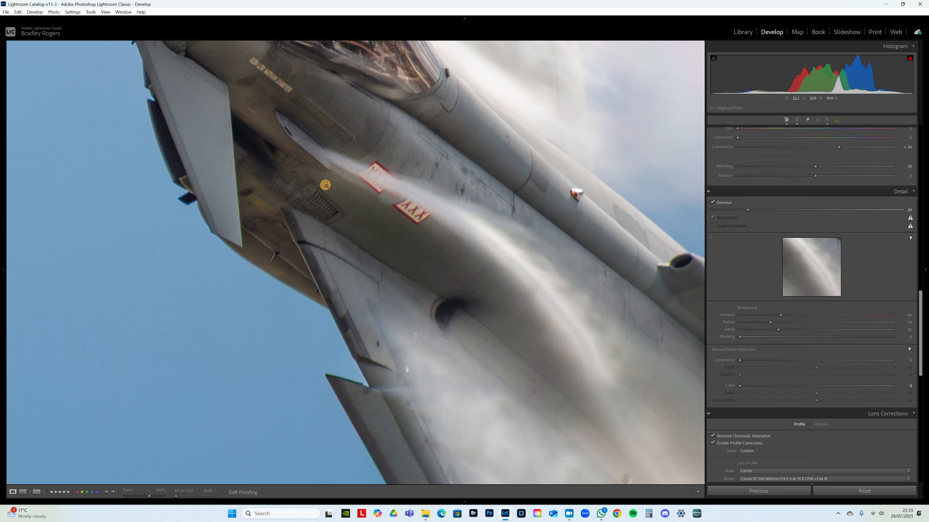
pyautogui.click(325, 185)
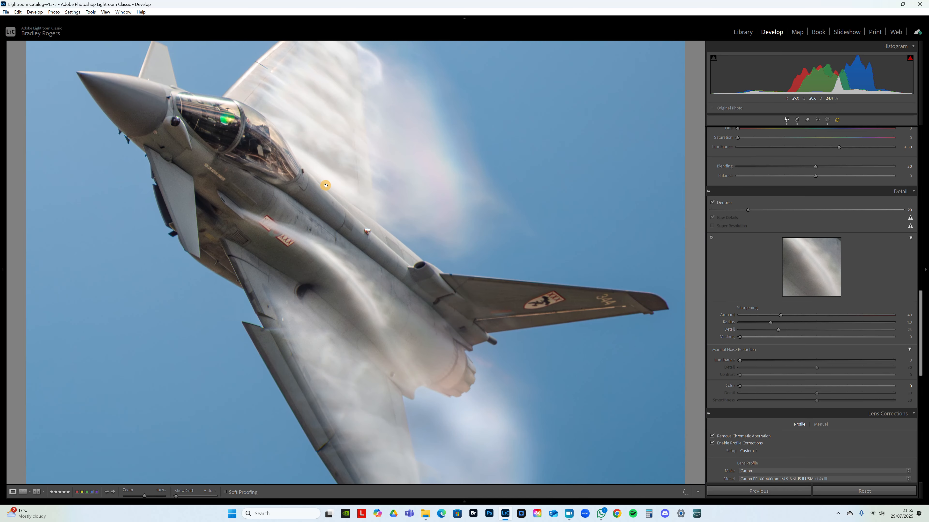
pyautogui.click(345, 267)
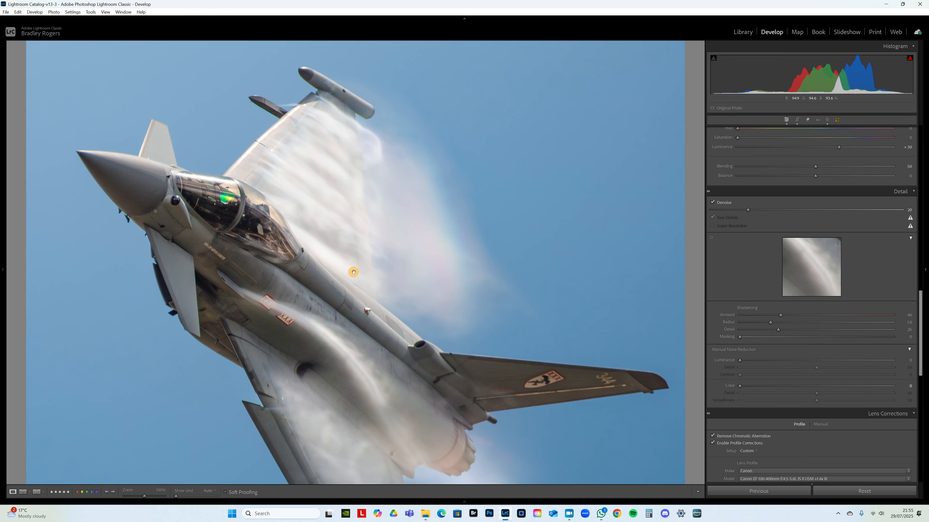
pyautogui.click(441, 343)
pyautogui.click(797, 281)
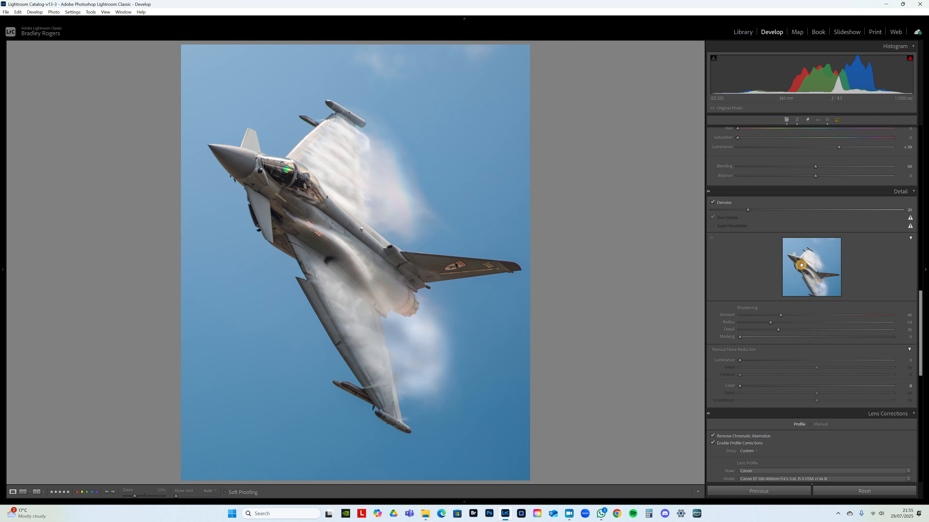
pyautogui.click(290, 186)
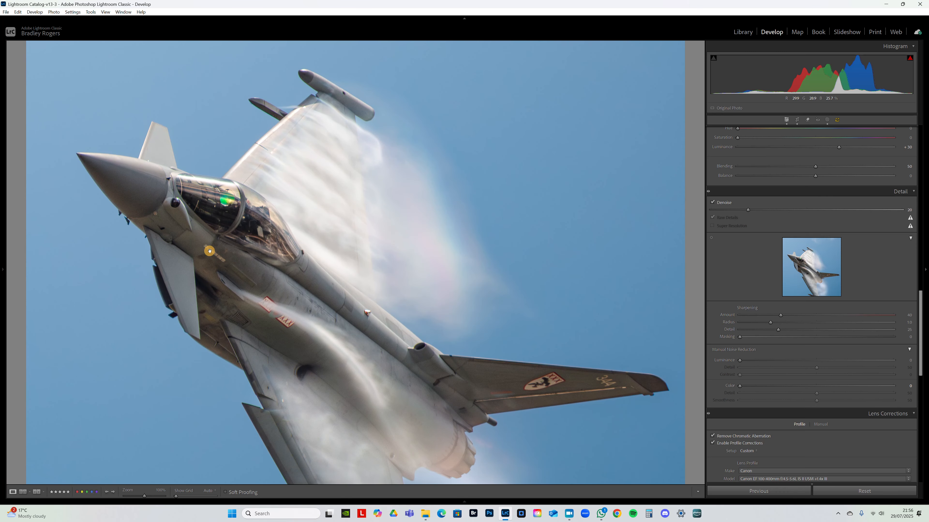
pyautogui.click(799, 271)
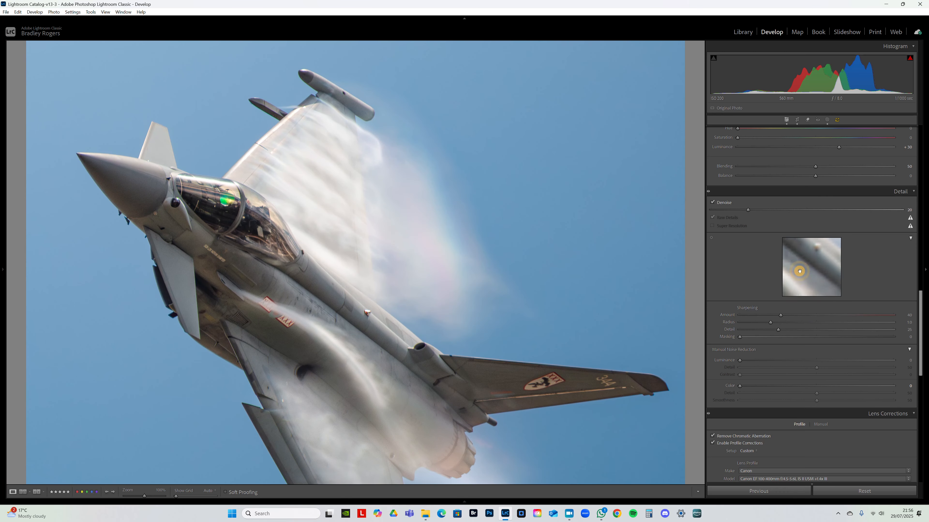
pyautogui.click(805, 273)
pyautogui.click(803, 269)
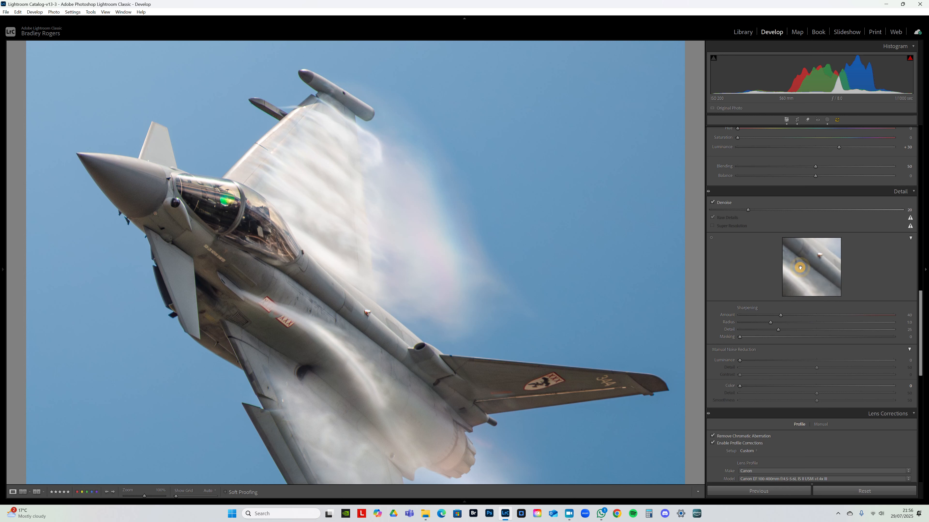
pyautogui.click(800, 261)
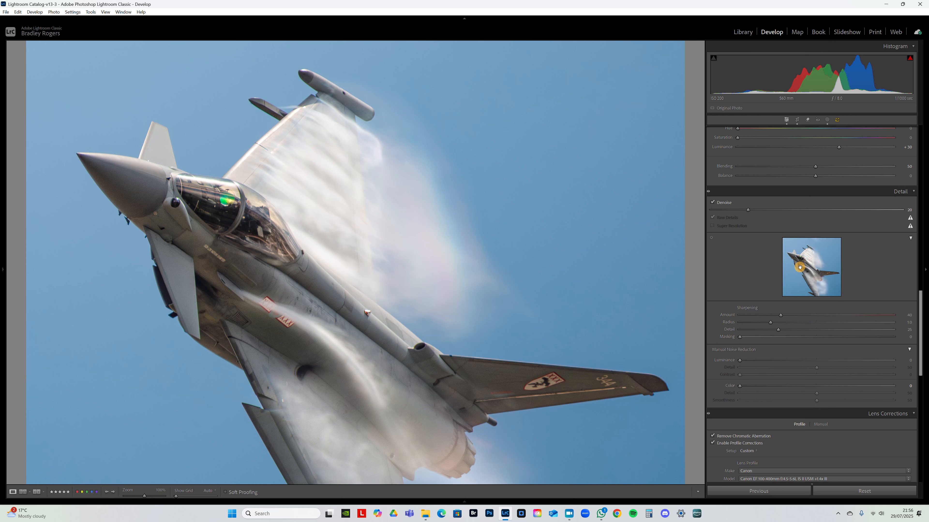
pyautogui.click(799, 266)
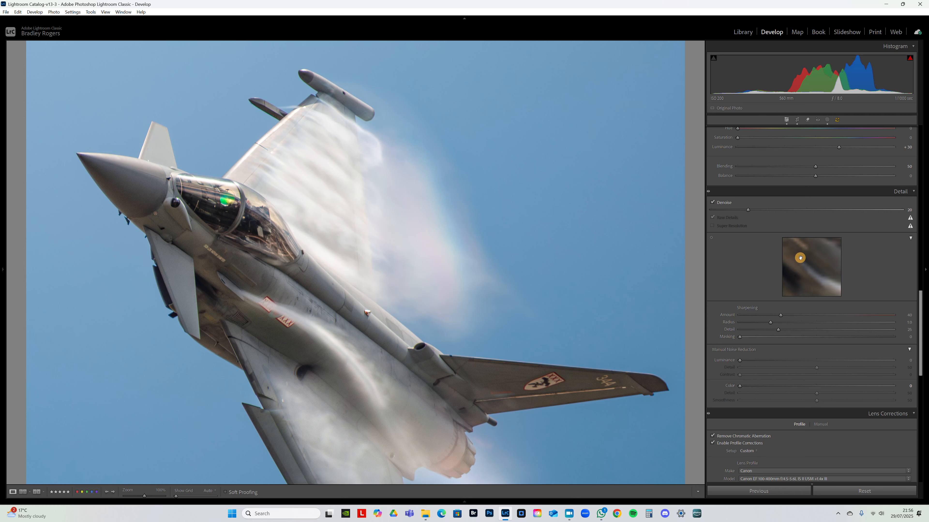
pyautogui.moveTo(802, 257); pyautogui.dragTo(792, 317)
# - Set the sharpening masking to 84 using the edge mask view, and raise the sharpening amount to 94
pyautogui.click(236, 229)
pyautogui.click(285, 186)
pyautogui.moveTo(283, 180); pyautogui.dragTo(315, 186)
pyautogui.click(312, 369)
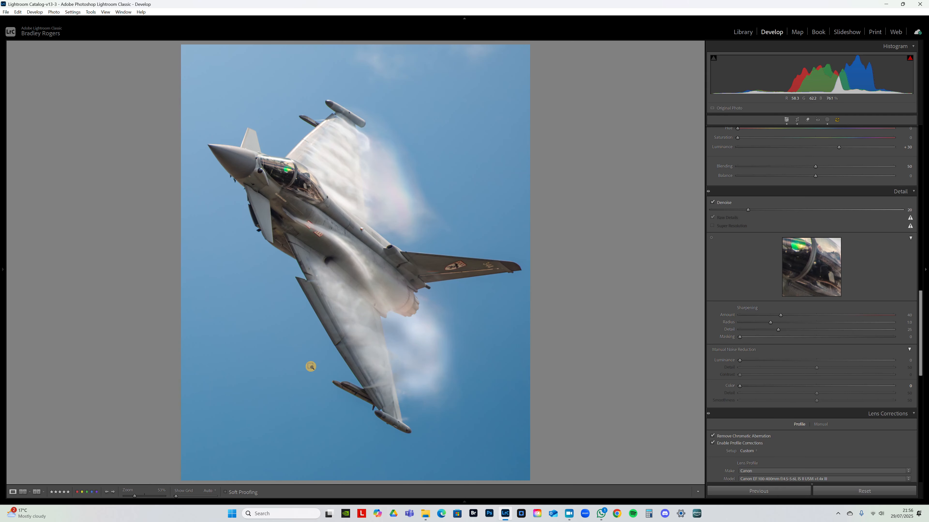
pyautogui.click(311, 367)
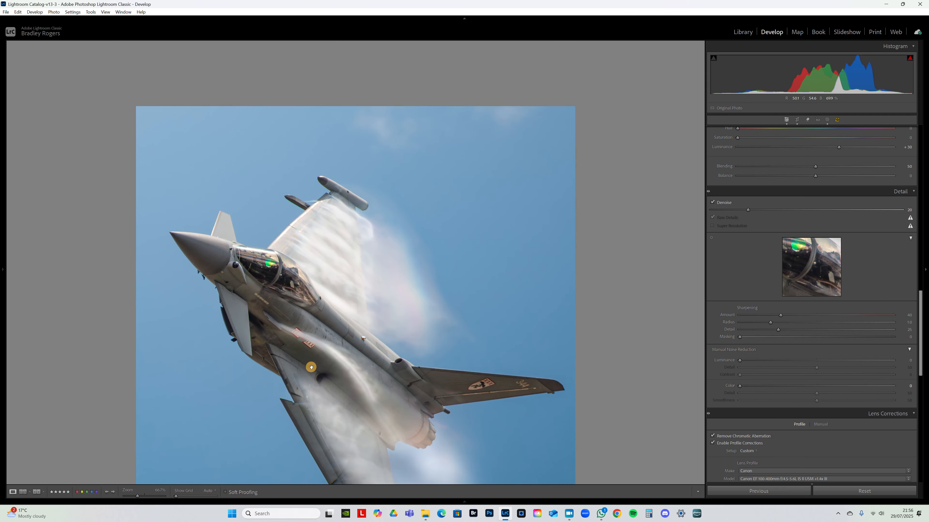
pyautogui.click(280, 289)
pyautogui.moveTo(280, 289); pyautogui.dragTo(390, 245)
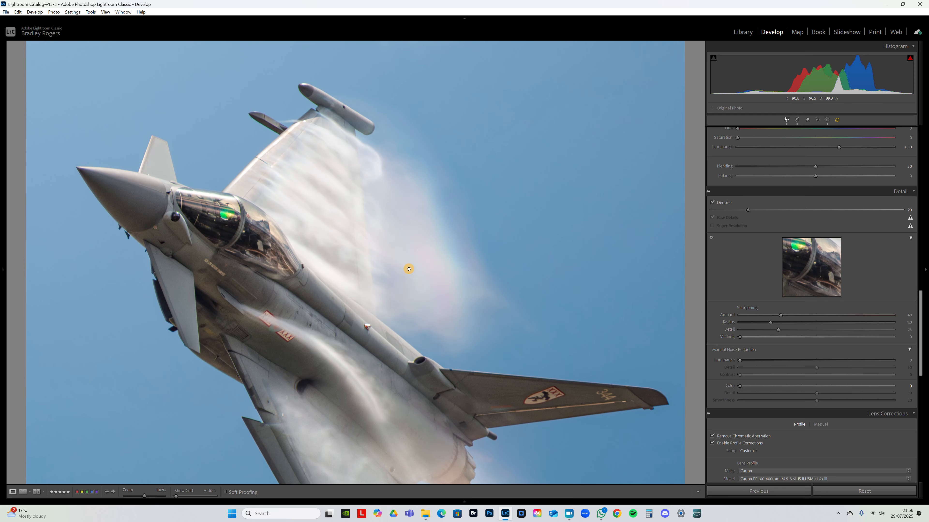
pyautogui.moveTo(740, 340); pyautogui.dragTo(852, 345)
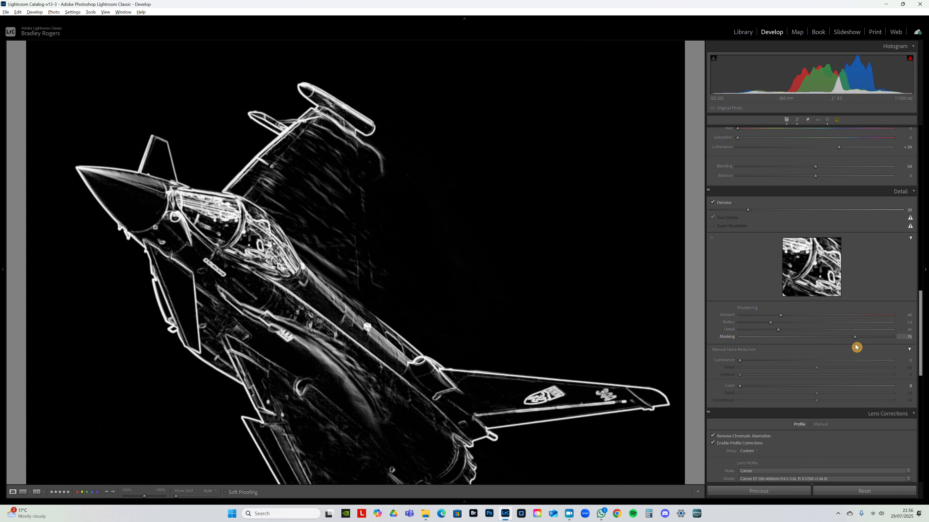
pyautogui.moveTo(856, 347)
pyautogui.mouseDown()
pyautogui.moveTo(865, 349)
pyautogui.moveTo(867, 338)
pyautogui.mouseUp()
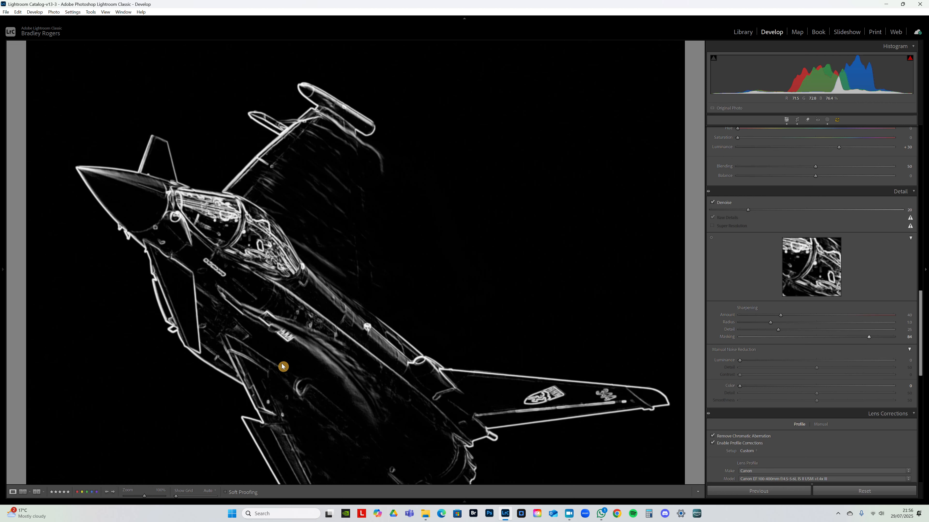
pyautogui.click(406, 295)
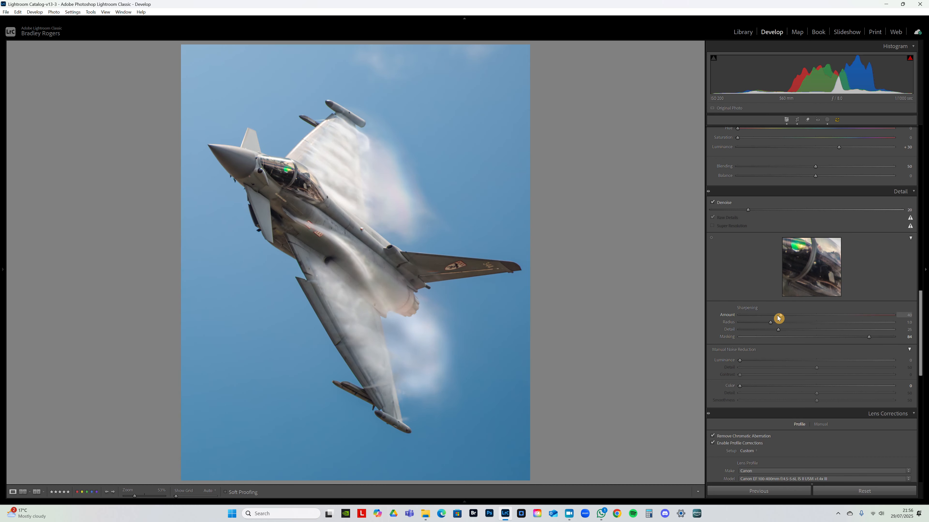
pyautogui.moveTo(778, 317); pyautogui.dragTo(842, 317)
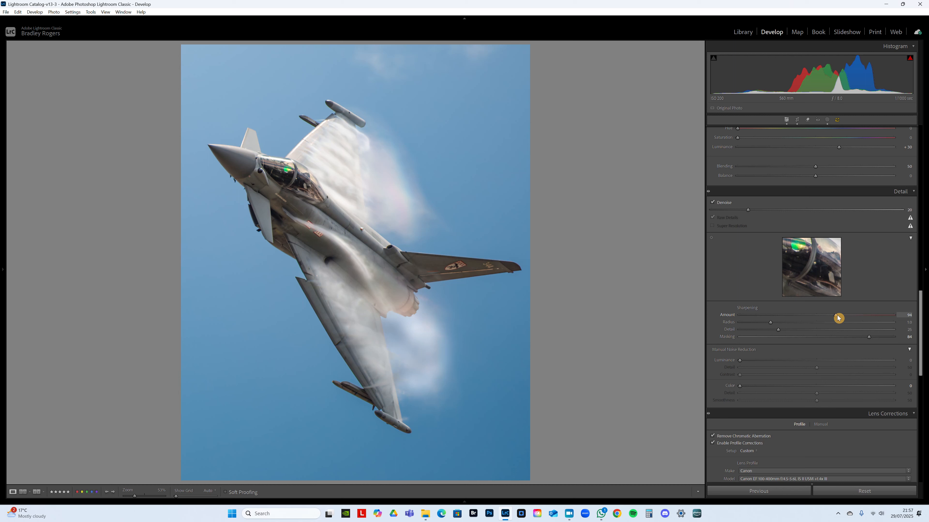
# - Set the sharpening amount to 97, the radius to 1.2 and the detail to 30, checking the cockpit canopy
pyautogui.moveTo(841, 318); pyautogui.dragTo(837, 319)
pyautogui.click(346, 241)
pyautogui.click(313, 234)
pyautogui.moveTo(770, 323); pyautogui.dragTo(780, 321)
pyautogui.moveTo(828, 278); pyautogui.dragTo(814, 269)
pyautogui.click(778, 331)
pyautogui.moveTo(785, 331); pyautogui.dragTo(786, 330)
pyautogui.click(278, 189)
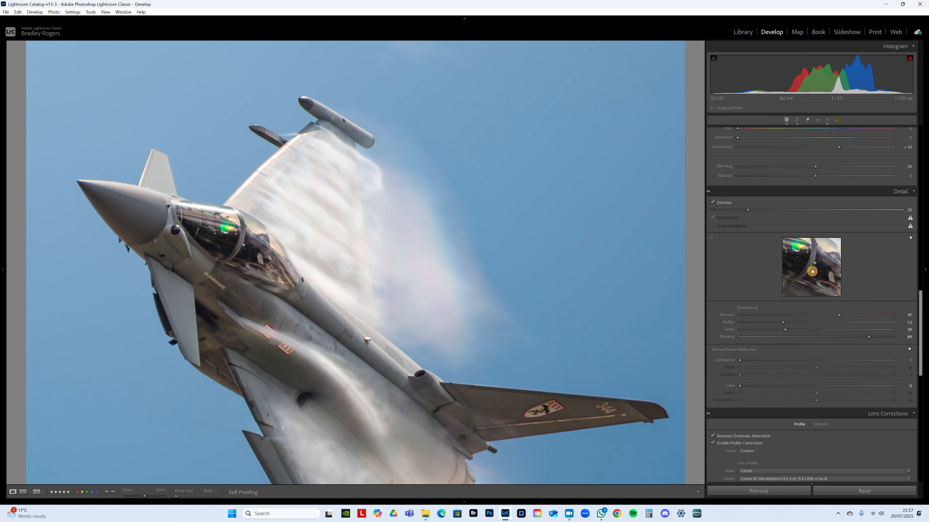
pyautogui.click(811, 272)
# - Aim the Detail preview at the grey fuselage and set the sharpening detail to 35
pyautogui.click(804, 269)
pyautogui.moveTo(804, 269); pyautogui.dragTo(848, 325)
pyautogui.moveTo(786, 332); pyautogui.dragTo(806, 331)
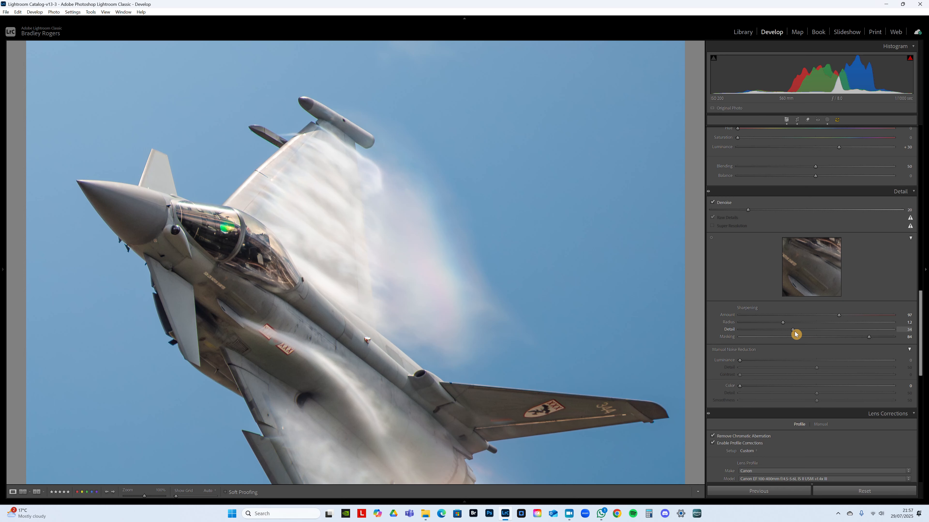
pyautogui.moveTo(795, 334); pyautogui.dragTo(796, 333)
pyautogui.click(396, 358)
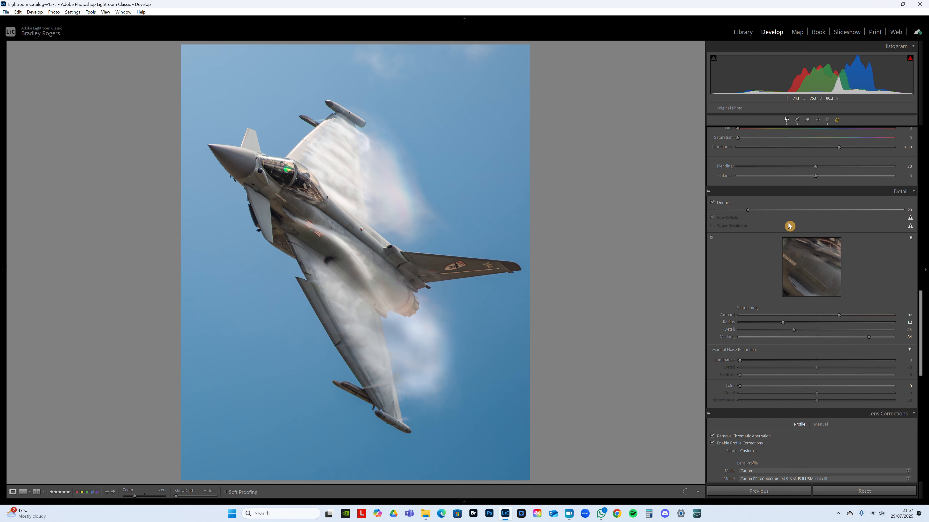
# - Set the photo's vibrance to +20 and saturation to -8 in the basic adjustments, and inspect the fuselage close up
pyautogui.moveTo(922, 320); pyautogui.dragTo(896, 151)
pyautogui.click(817, 293)
pyautogui.moveTo(818, 294); pyautogui.dragTo(837, 294)
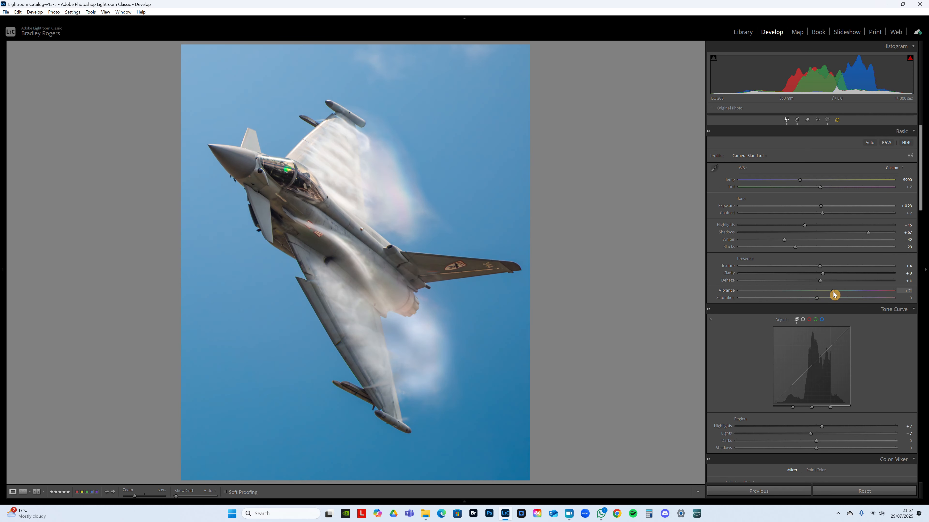
pyautogui.moveTo(834, 294); pyautogui.dragTo(809, 301)
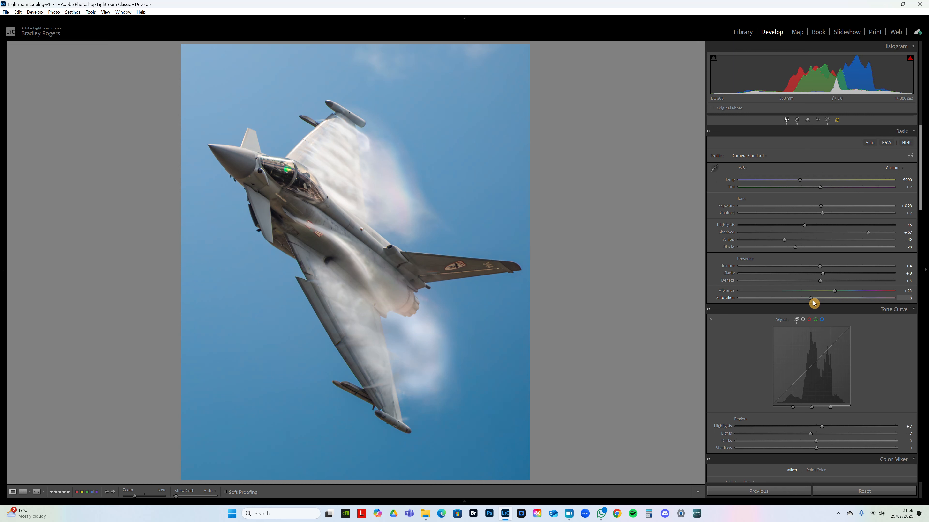
pyautogui.moveTo(834, 295); pyautogui.dragTo(833, 295)
pyautogui.click(321, 282)
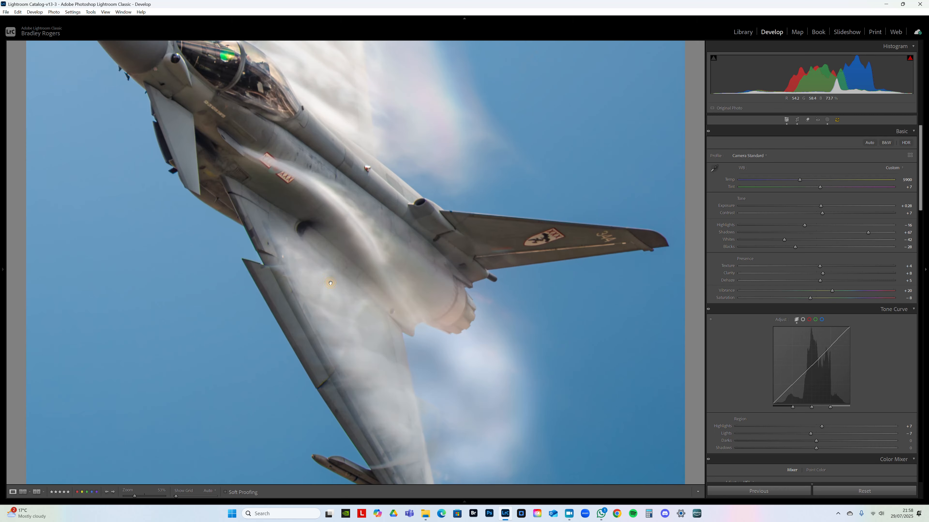
pyautogui.click(330, 284)
# - Raise the overall amount of the Mask 1 Inverted Copy mask to about 140
pyautogui.click(828, 120)
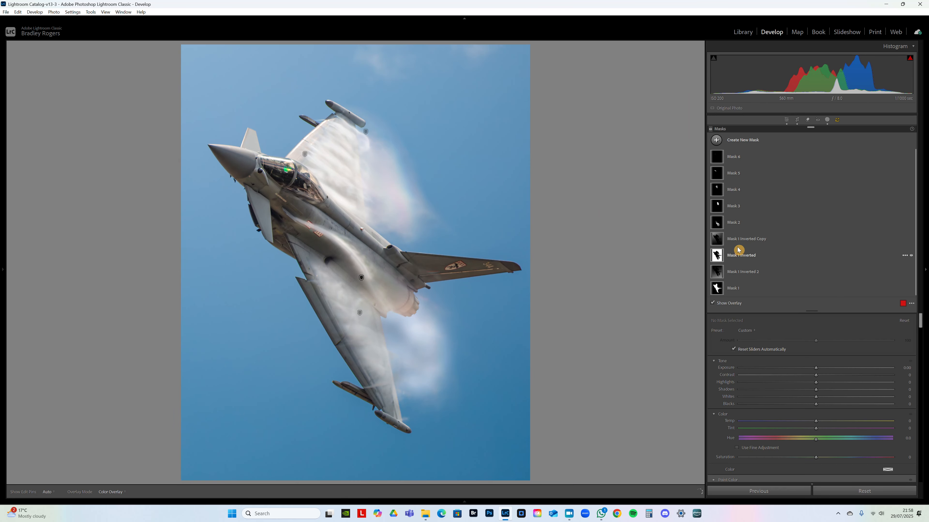
pyautogui.click(737, 241)
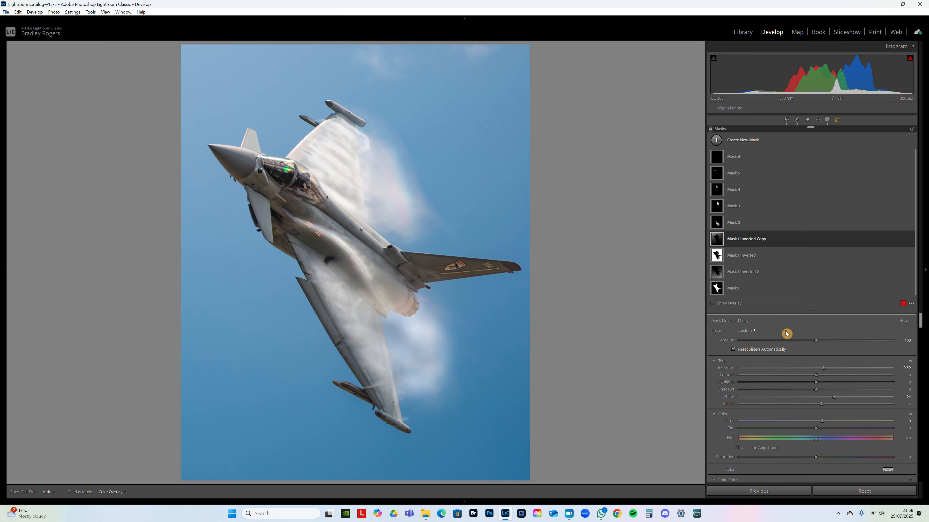
pyautogui.moveTo(819, 344); pyautogui.dragTo(861, 344)
pyautogui.moveTo(848, 343); pyautogui.dragTo(849, 342)
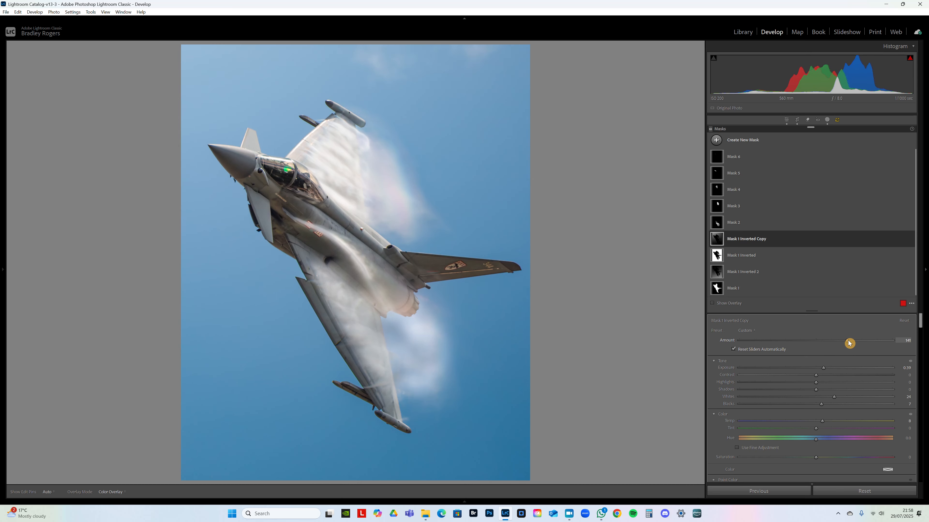
# - For the Mask 1 Inverted 2 mask, set blacks to -31, saturation to -30, temperature to 10 and the overall amount to 150
pyautogui.click(745, 274)
pyautogui.moveTo(813, 342); pyautogui.dragTo(833, 341)
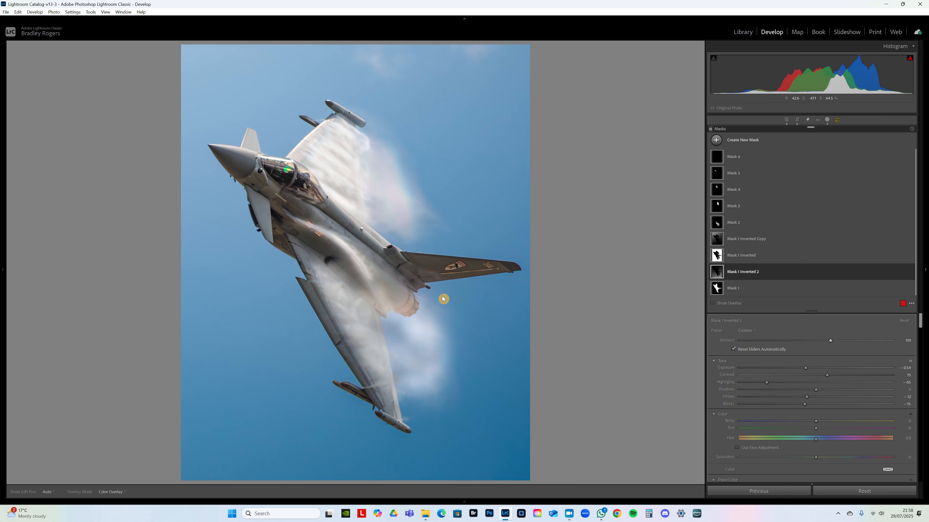
pyautogui.moveTo(438, 300); pyautogui.dragTo(430, 300)
pyautogui.moveTo(805, 404)
pyautogui.mouseDown()
pyautogui.moveTo(792, 408)
pyautogui.moveTo(809, 406)
pyautogui.mouseUp()
pyautogui.scroll(-2, 844, 440)
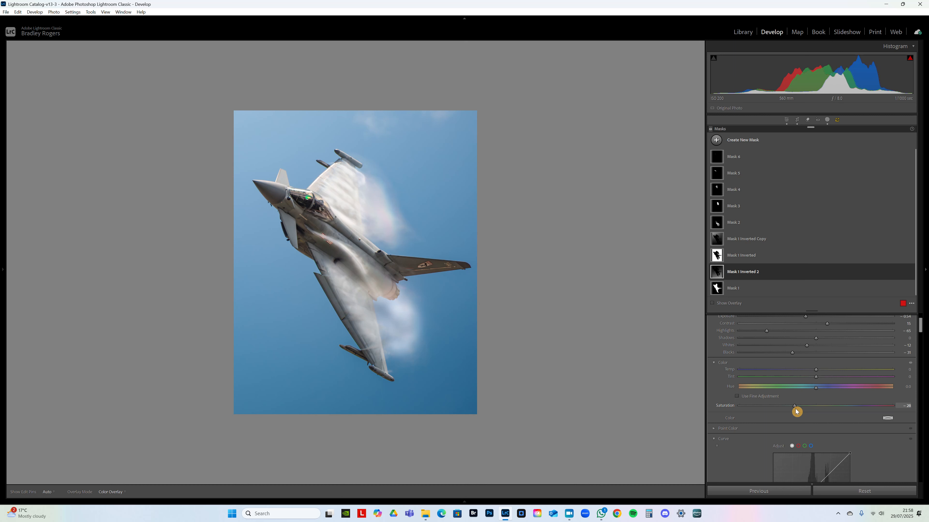
pyautogui.moveTo(796, 412); pyautogui.dragTo(793, 413)
pyautogui.moveTo(813, 370); pyautogui.dragTo(852, 343)
pyautogui.scroll(3, 830, 366)
pyautogui.click(848, 342)
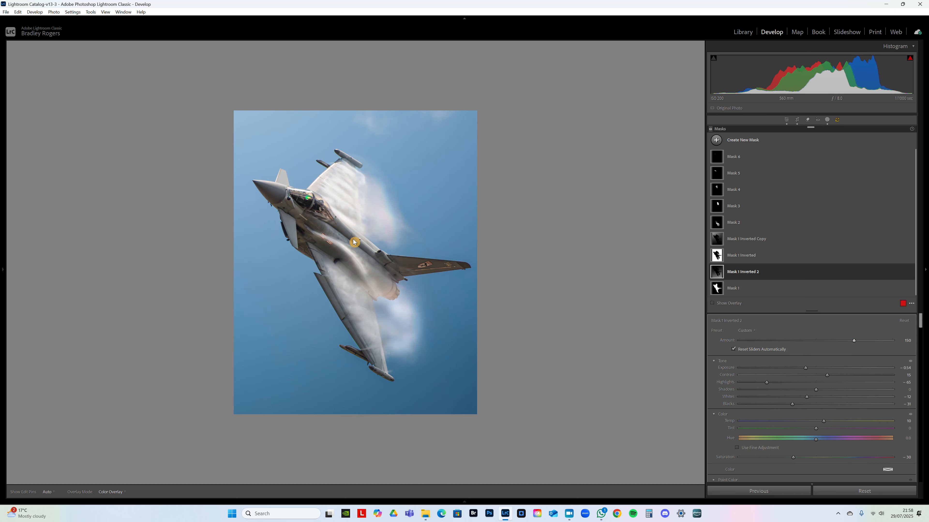
# - Leave masking, raise the photo's exposure to +0.38 and inspect the jet for clipped highlights
pyautogui.click(827, 120)
pyautogui.click(904, 205)
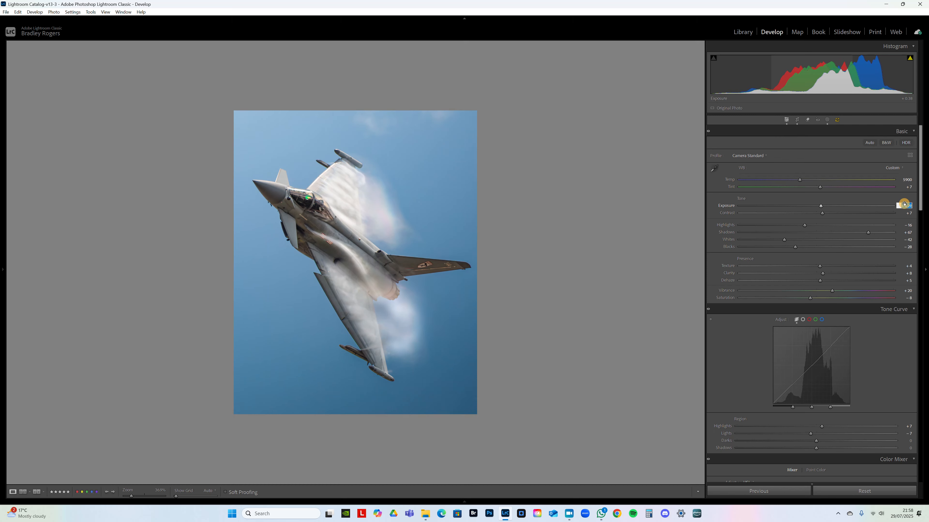
pyautogui.click(910, 60)
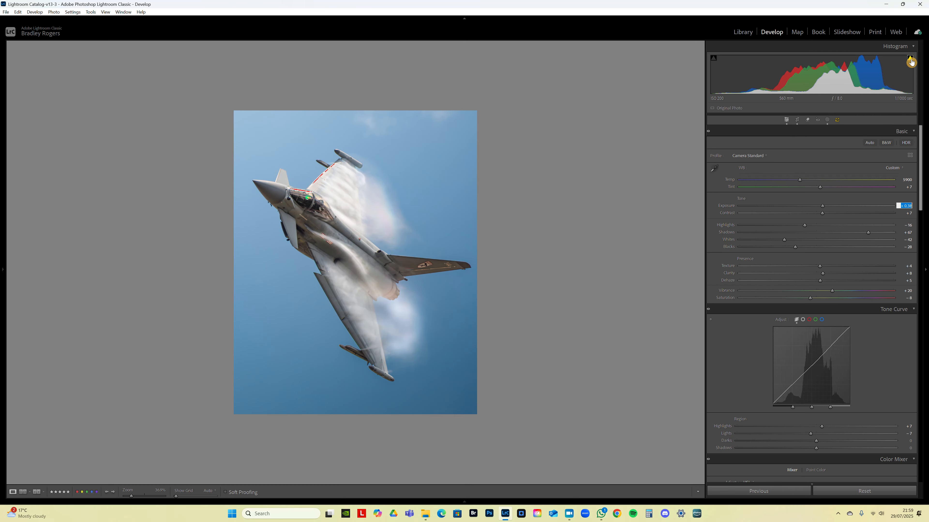
pyautogui.click(309, 180)
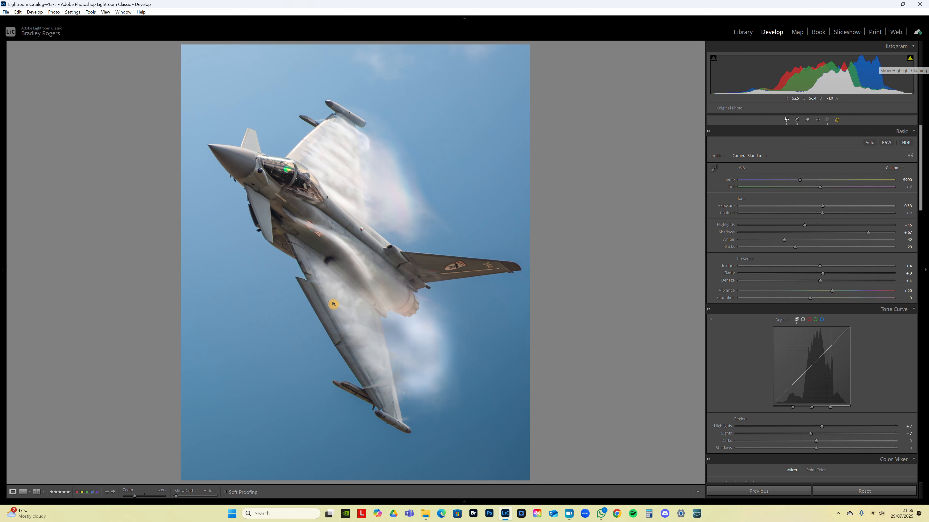
pyautogui.click(298, 251)
# - Tighten the 4 x 5 crop slightly around the jet and apply it
pyautogui.moveTo(923, 194); pyautogui.dragTo(921, 236)
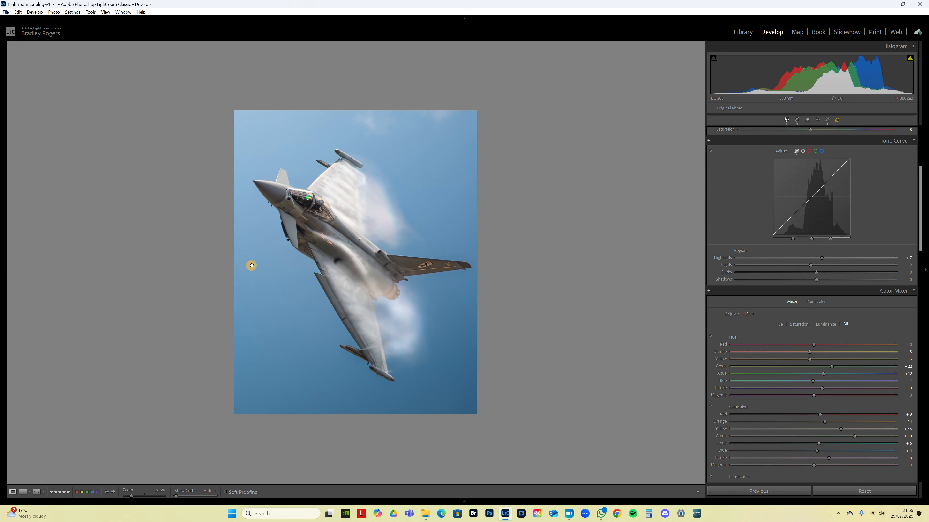
pyautogui.click(296, 251)
pyautogui.click(798, 120)
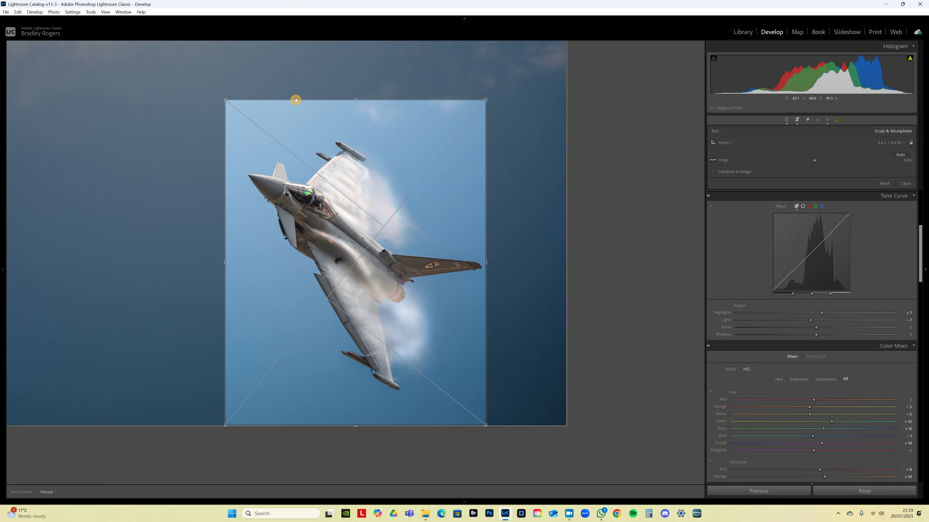
pyautogui.moveTo(226, 99); pyautogui.dragTo(228, 105)
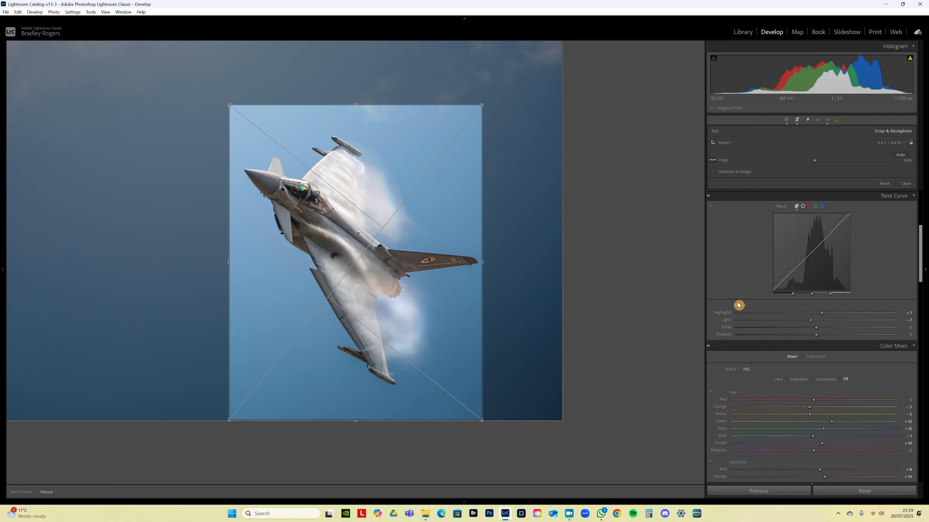
pyautogui.press('Return')
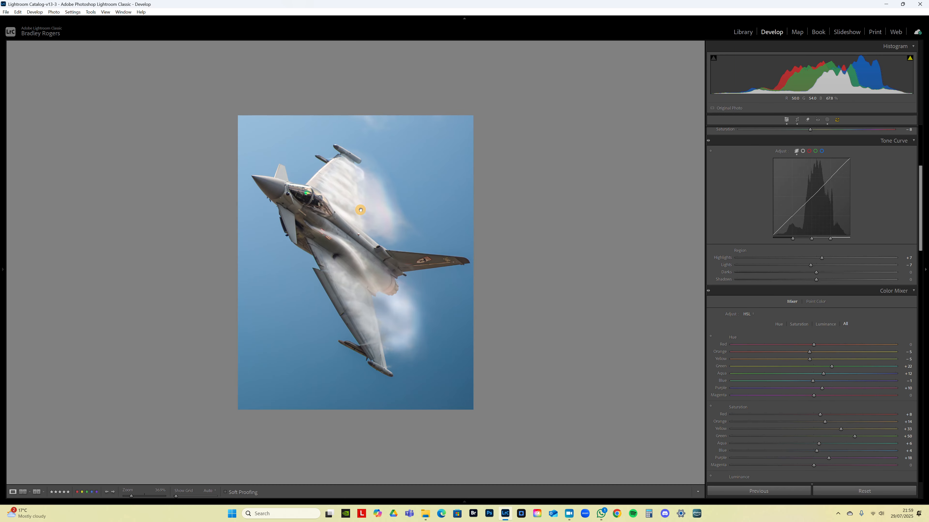
pyautogui.click(326, 210)
pyautogui.click(325, 211)
pyautogui.rightClick(350, 207)
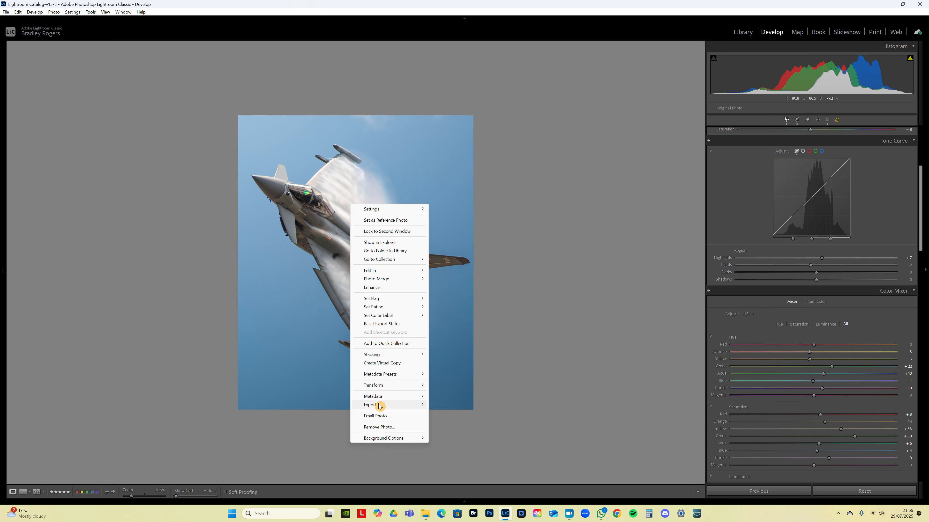
pyautogui.moveTo(405, 406)
pyautogui.click(454, 216)
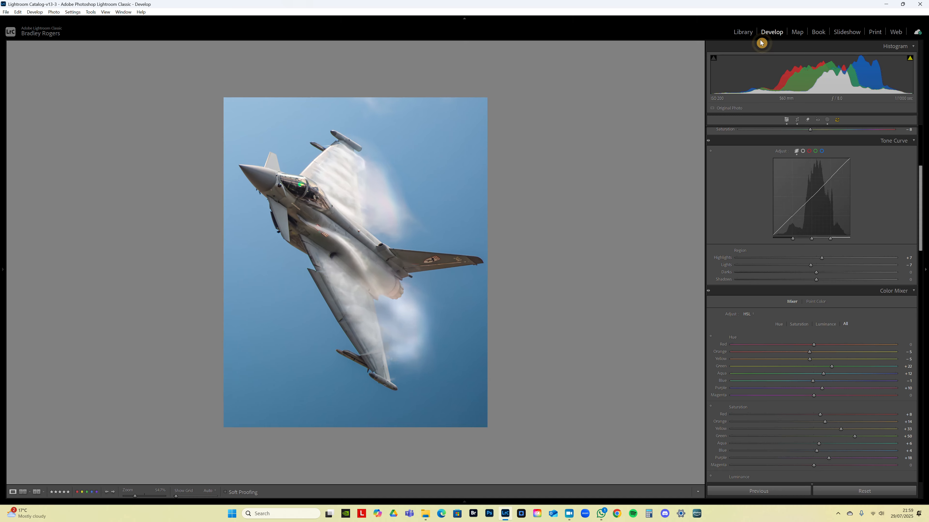
# - Switch to the Library module and open the export settings for the jet photo
pyautogui.click(745, 35)
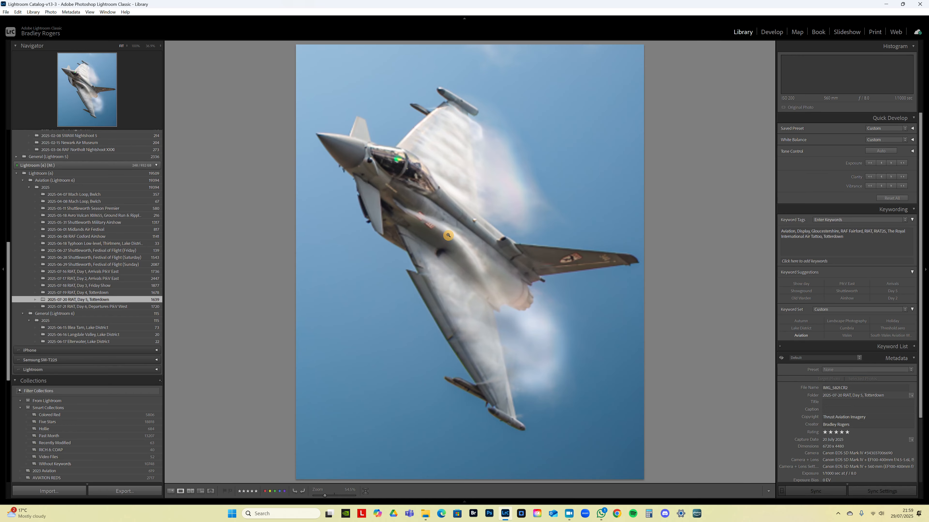
pyautogui.rightClick(468, 216)
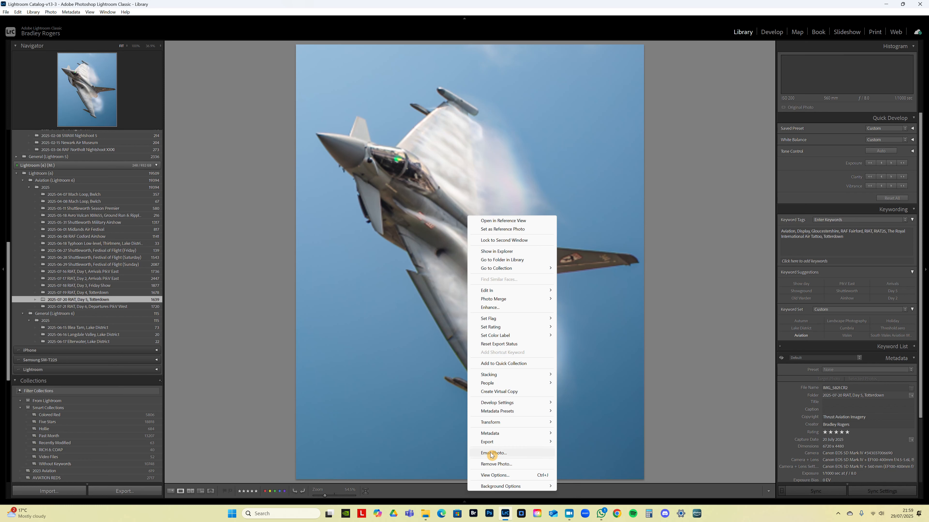
pyautogui.moveTo(491, 441)
pyautogui.click(582, 443)
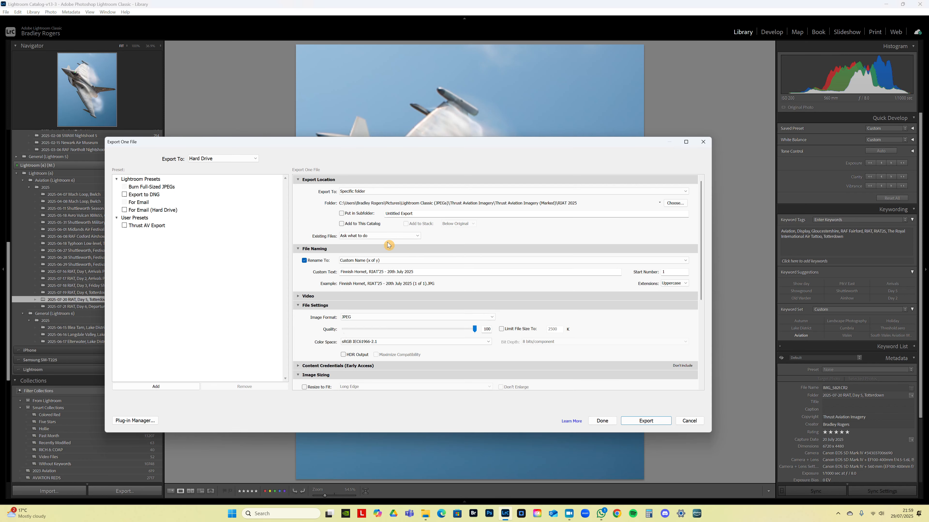
# - Replace the aircraft name in the export's custom file name so it reads "RAF Typhoon, RIAT'25 - 20th July 2025"
pyautogui.click(364, 272)
pyautogui.click(364, 271)
pyautogui.moveTo(363, 272); pyautogui.dragTo(324, 272)
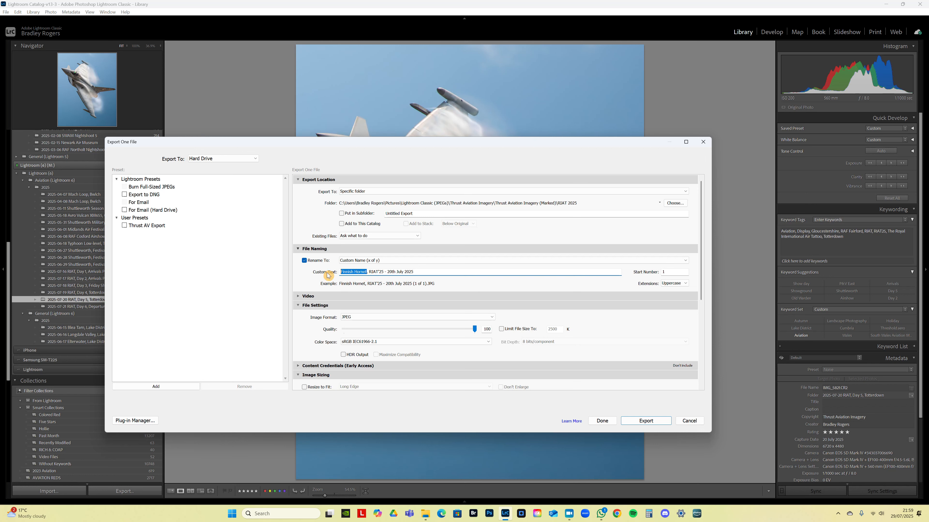
pyautogui.write('RAF Ty')
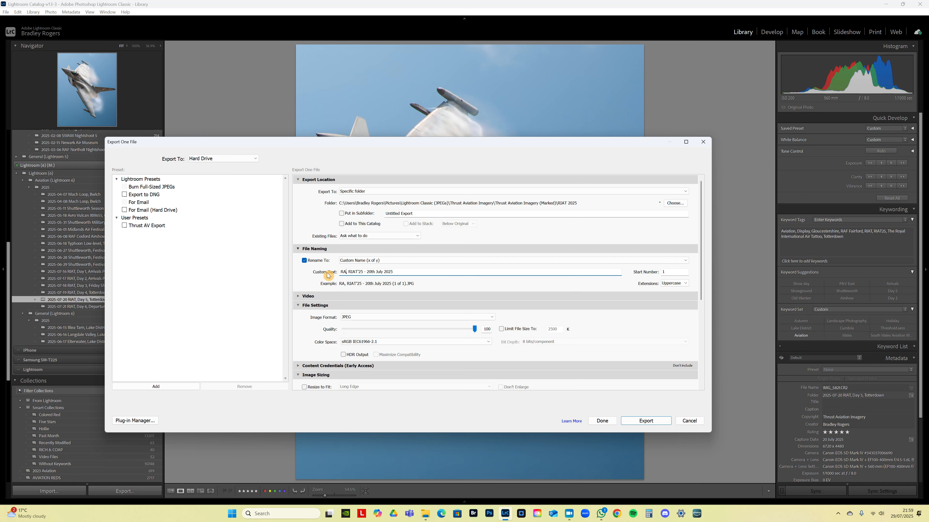
pyautogui.write('phoon')
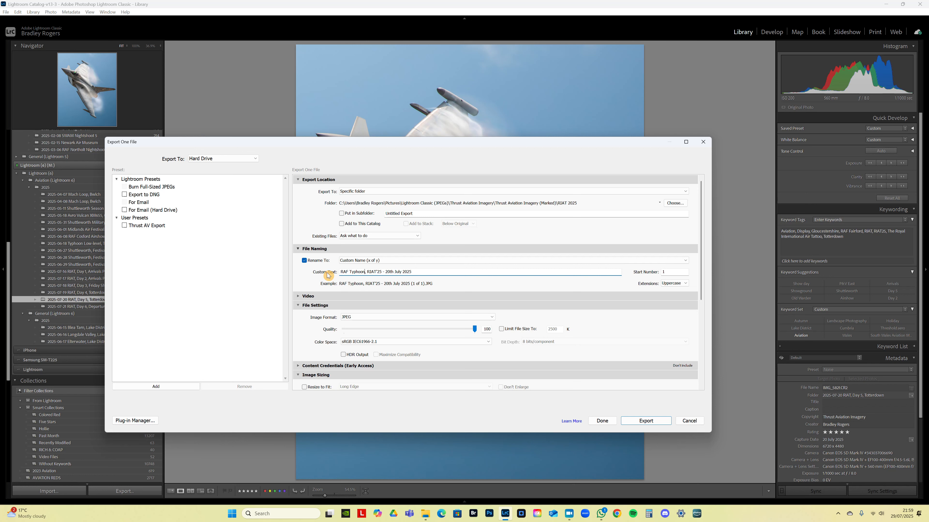
pyautogui.click(417, 271)
# - Open the watermark editor from the export settings, try the Thrust AV White Bottom Left (Transp.) preset, and choose Thrust AV White Bot-Left
pyautogui.moveTo(701, 252); pyautogui.dragTo(529, 353)
pyautogui.click(402, 343)
pyautogui.click(367, 336)
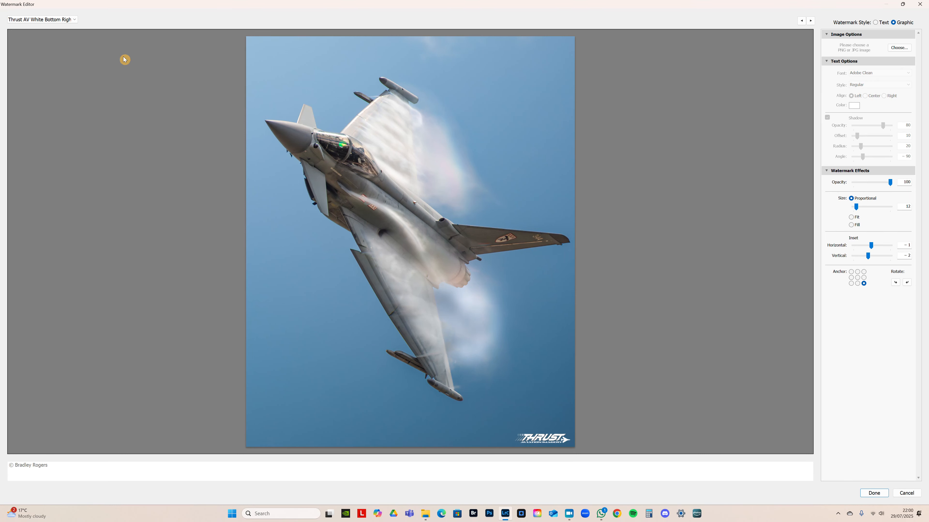
pyautogui.click(50, 19)
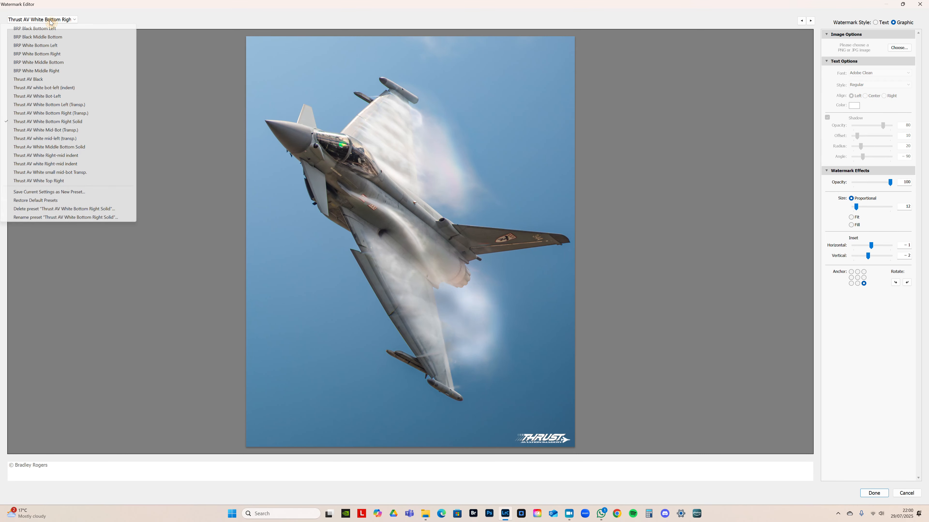
pyautogui.click(60, 106)
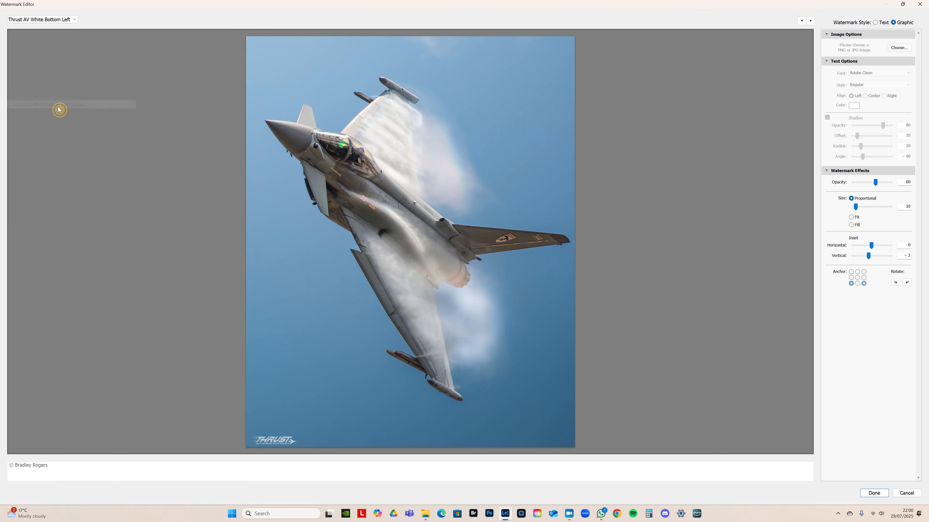
pyautogui.click(53, 21)
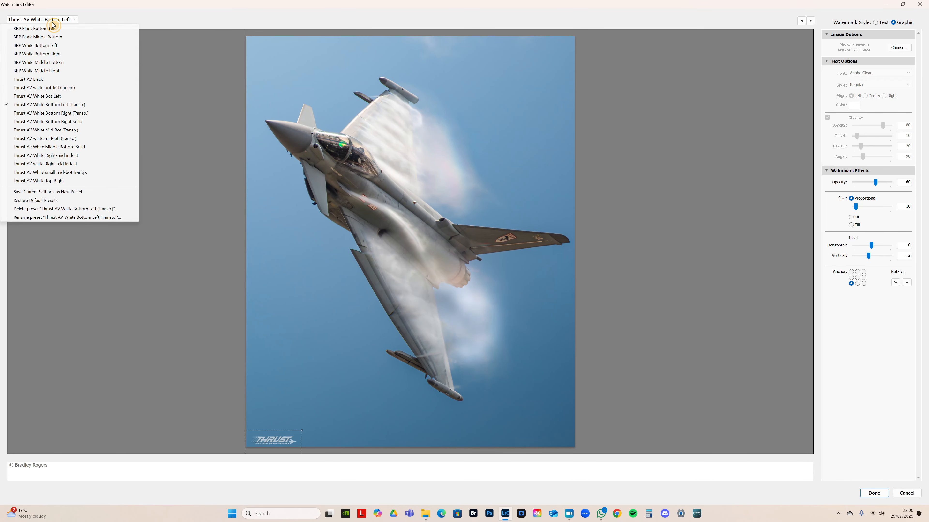
pyautogui.click(59, 97)
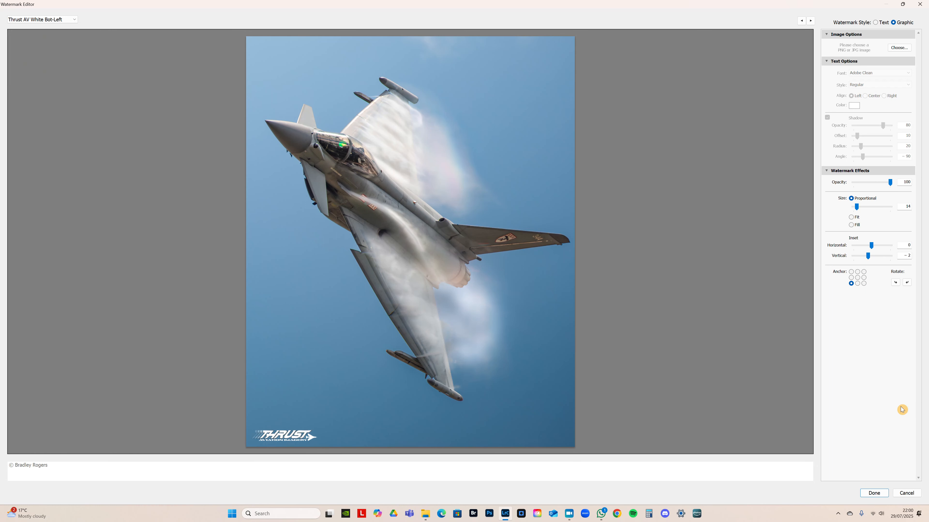
# - Set the watermark's proportional size to 12 and update the Thrust AV White Bot-Left preset with it
pyautogui.click(908, 211)
pyautogui.write('12')
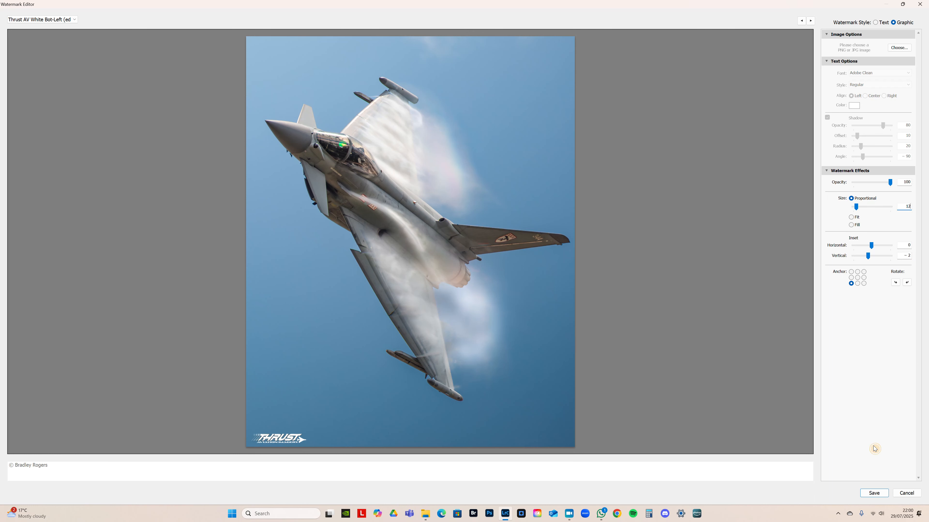
pyautogui.click(31, 19)
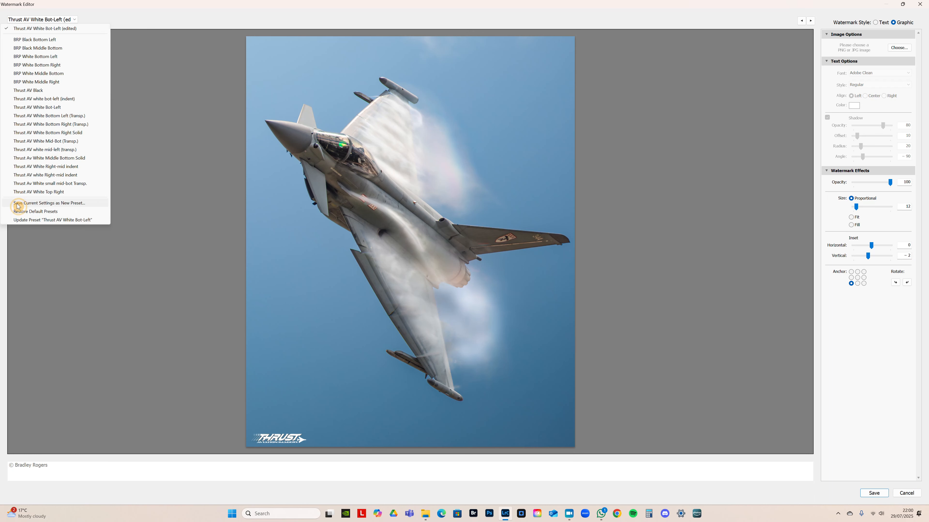
pyautogui.click(19, 219)
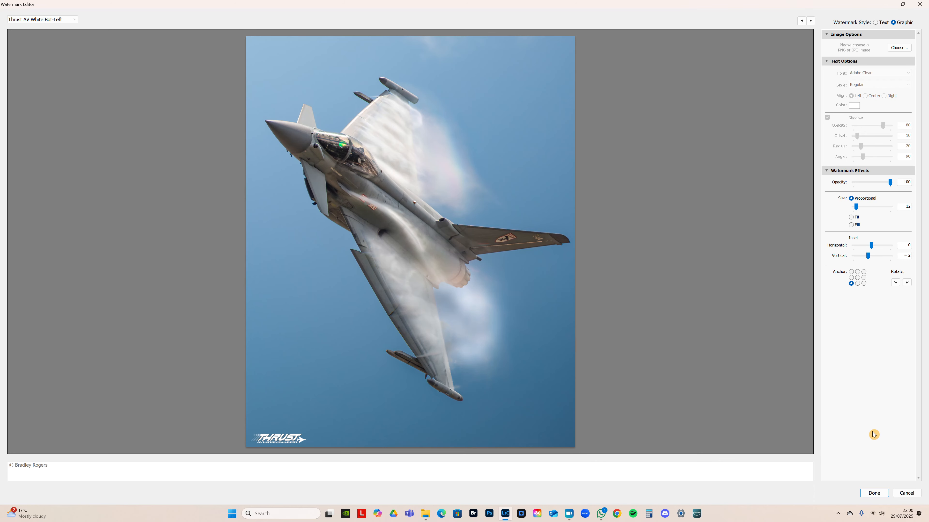
# - Accept the Thrust AV White Bot-Left watermark, review the file naming settings, and export the jet photo as a JPEG
pyautogui.click(881, 495)
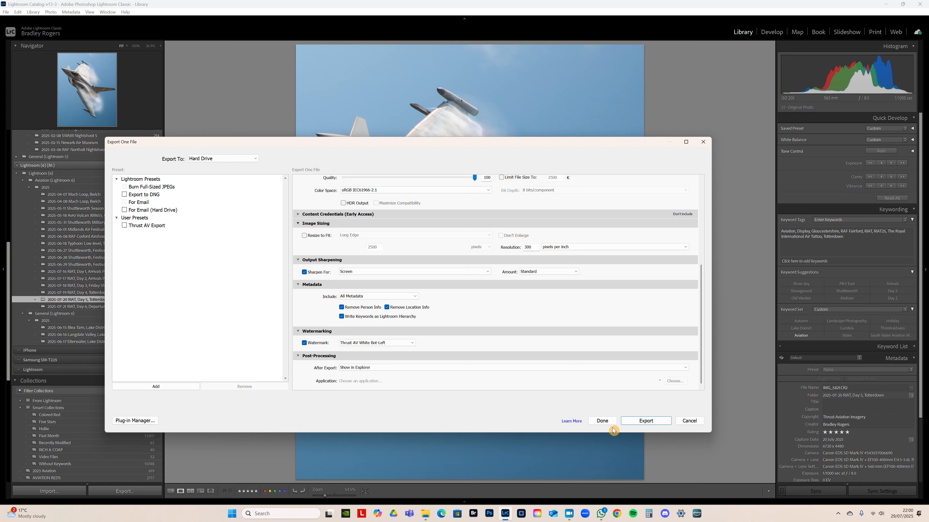
pyautogui.moveTo(703, 291); pyautogui.dragTo(708, 218)
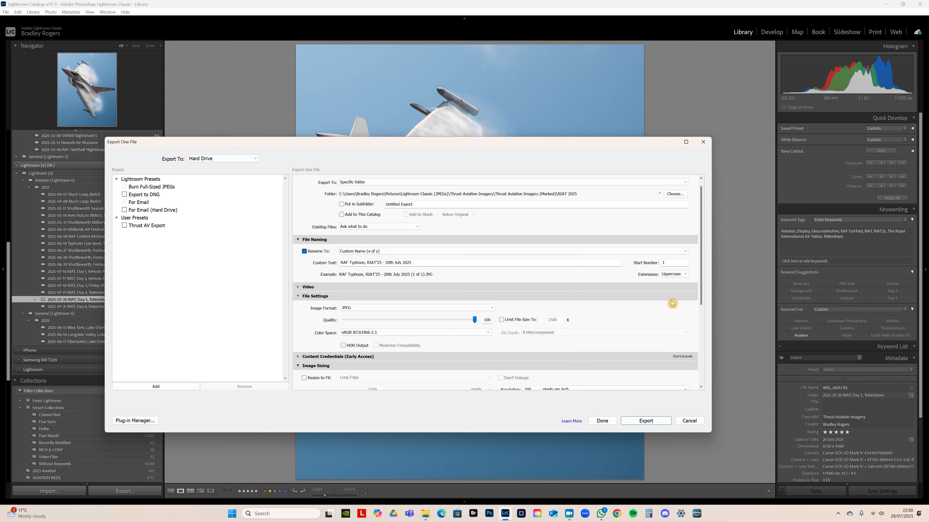
pyautogui.click(648, 421)
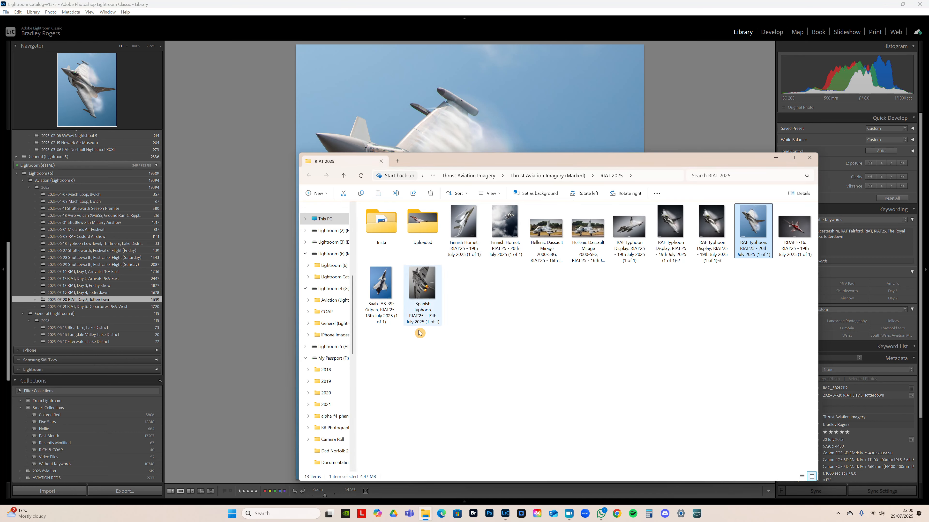
# - Open the exported "RAF Typhoon, RIAT'25 - 20th July 2025 (1 of 1)" JPEG full screen, inspect the jet up close, and return to Lightroom Classic
pyautogui.doubleClick(767, 224)
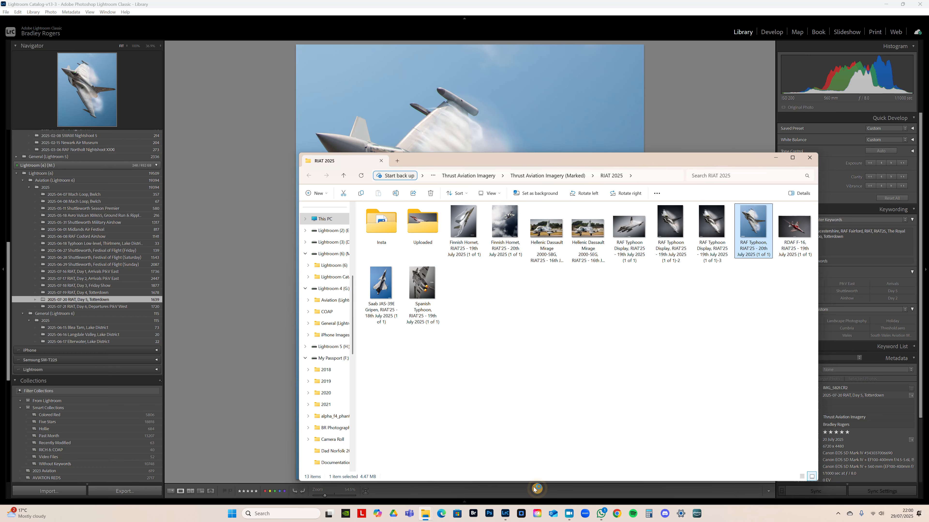
pyautogui.click(787, 128)
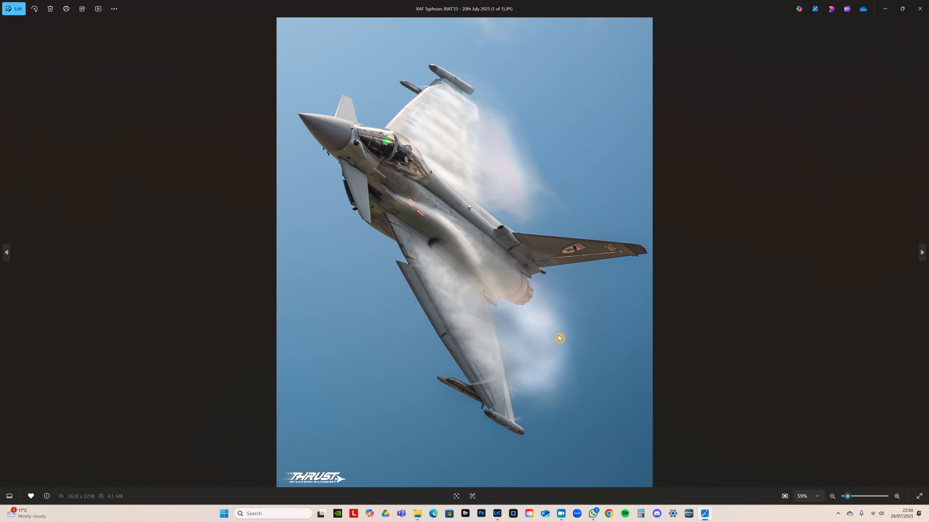
pyautogui.click(919, 496)
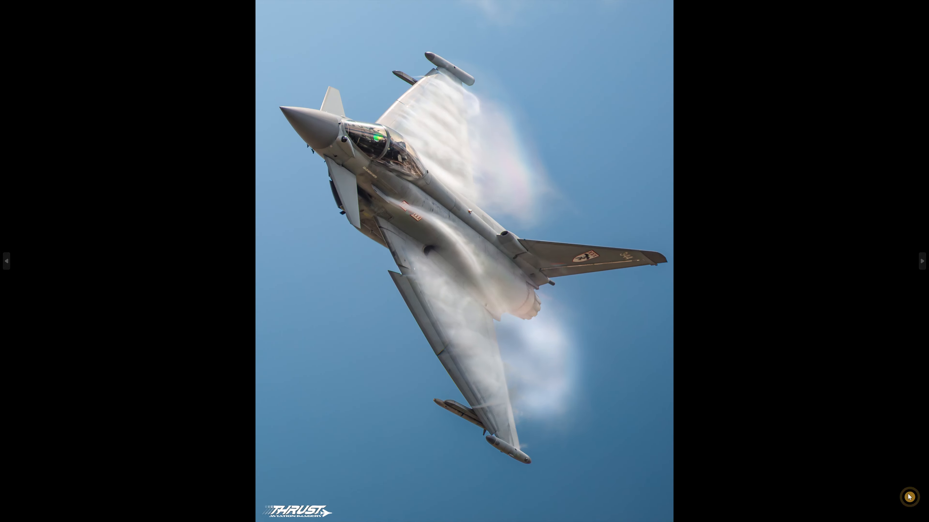
pyautogui.scroll(2, 402, 193)
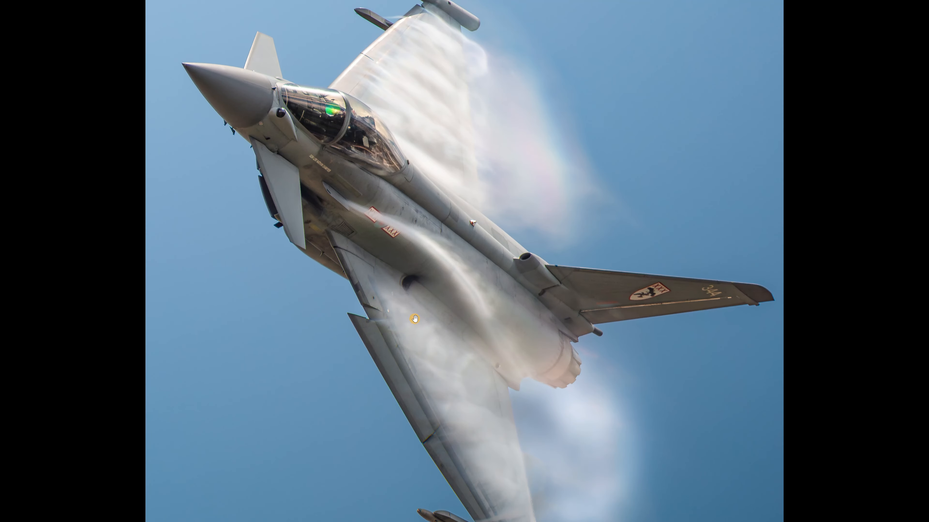
pyautogui.scroll(-1, 426, 295)
pyautogui.scroll(-2, 426, 296)
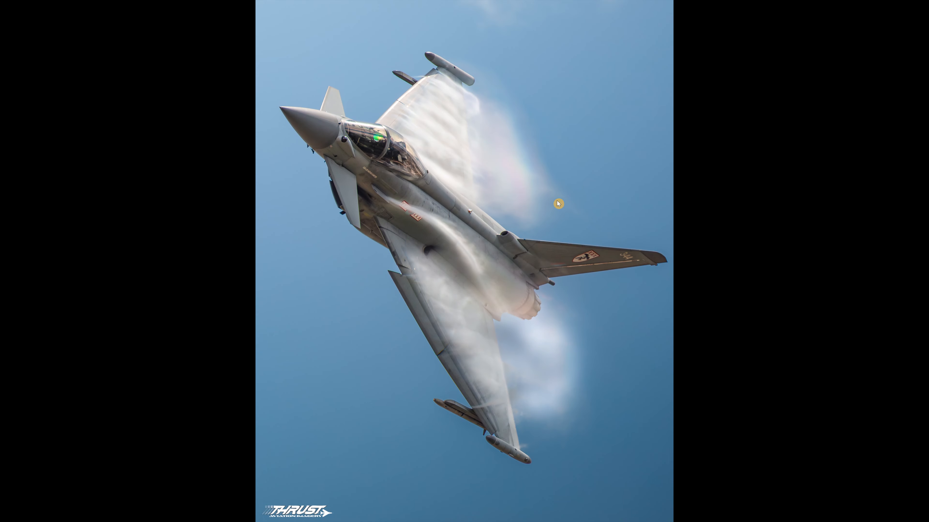
pyautogui.click(920, 8)
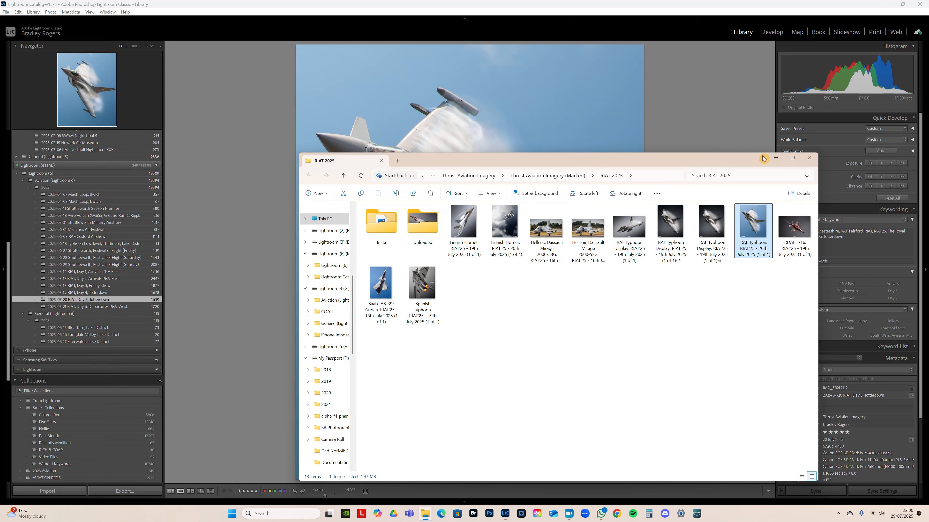
pyautogui.click(704, 274)
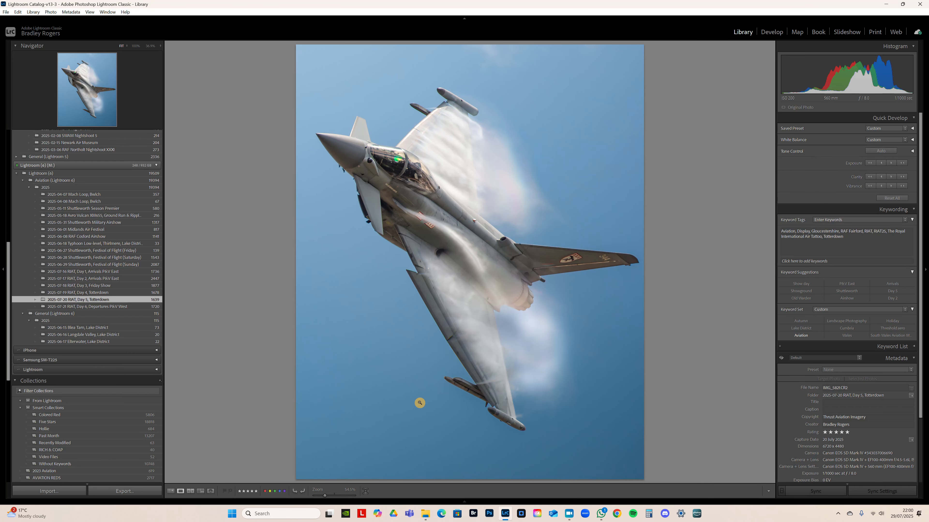
pyautogui.click(571, 513)
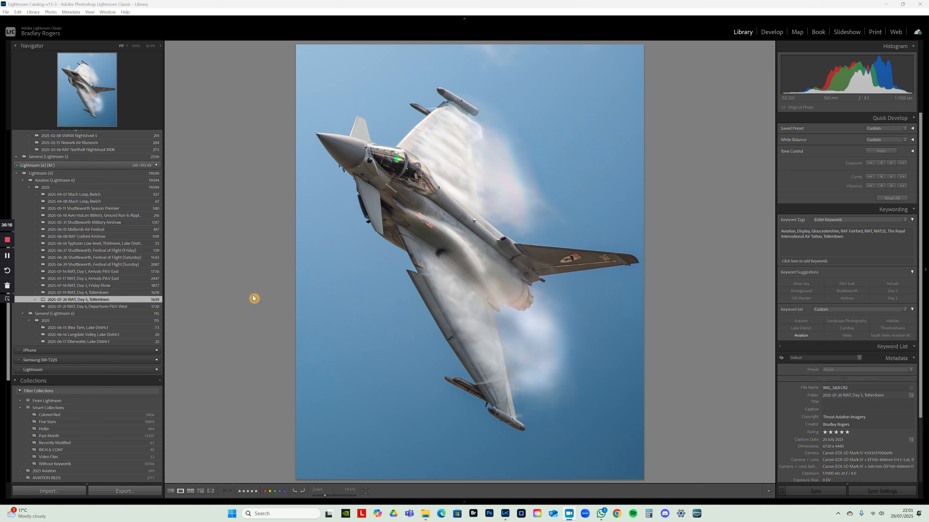